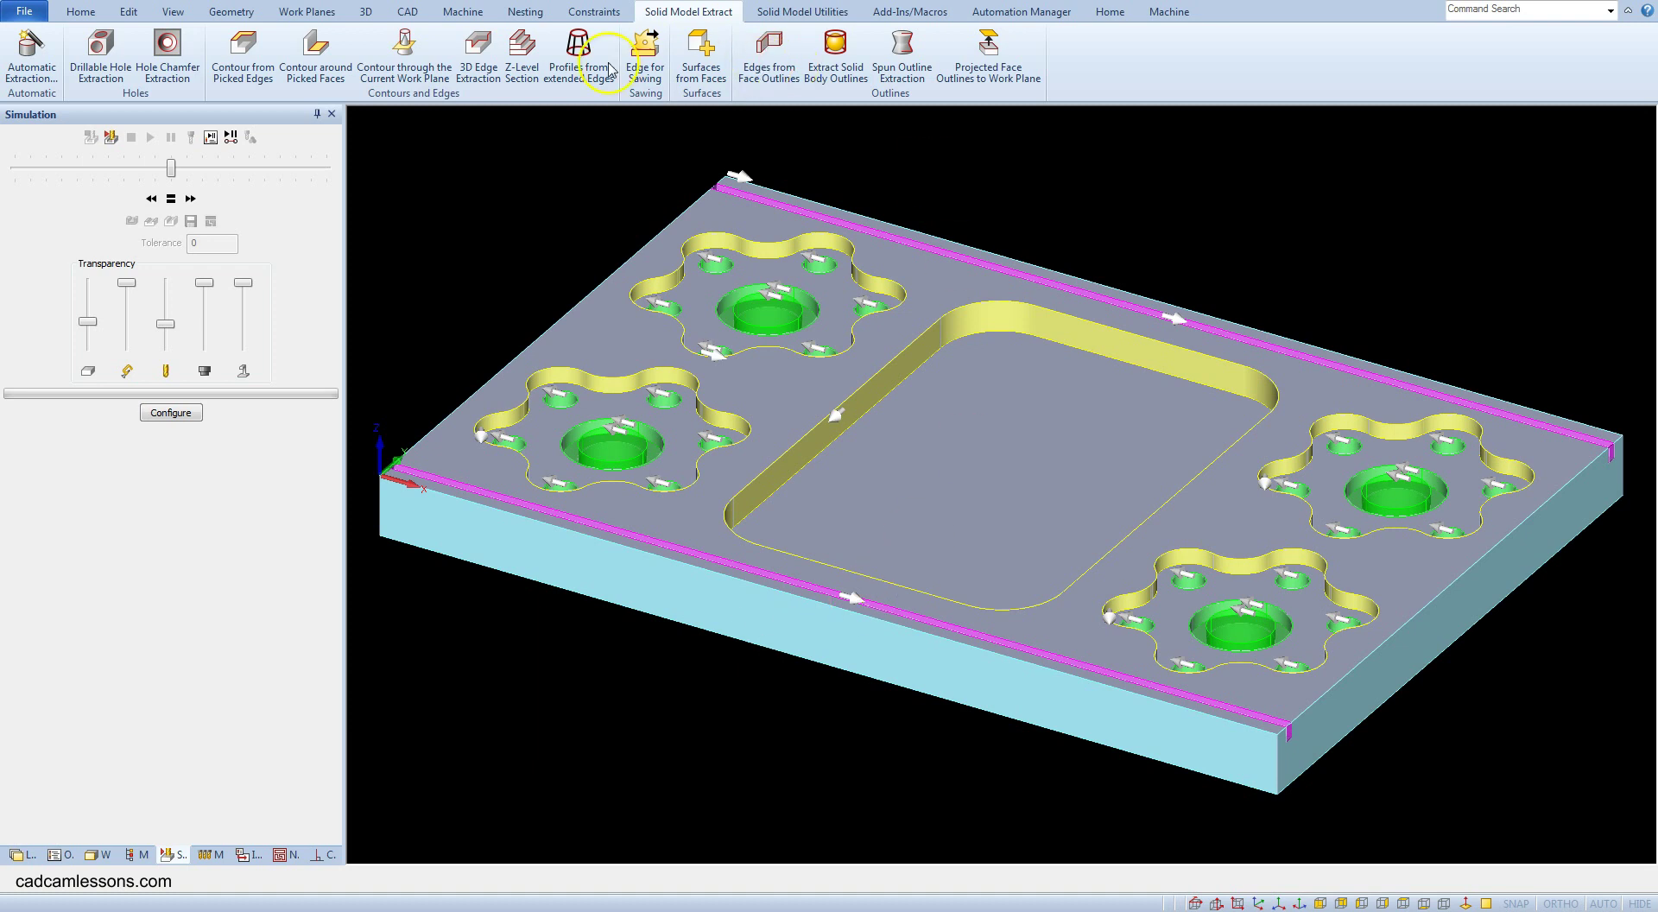
# Step: Start defining a new saw tool with tool number 17 and offset number 17
pyautogui.click(472, 12)
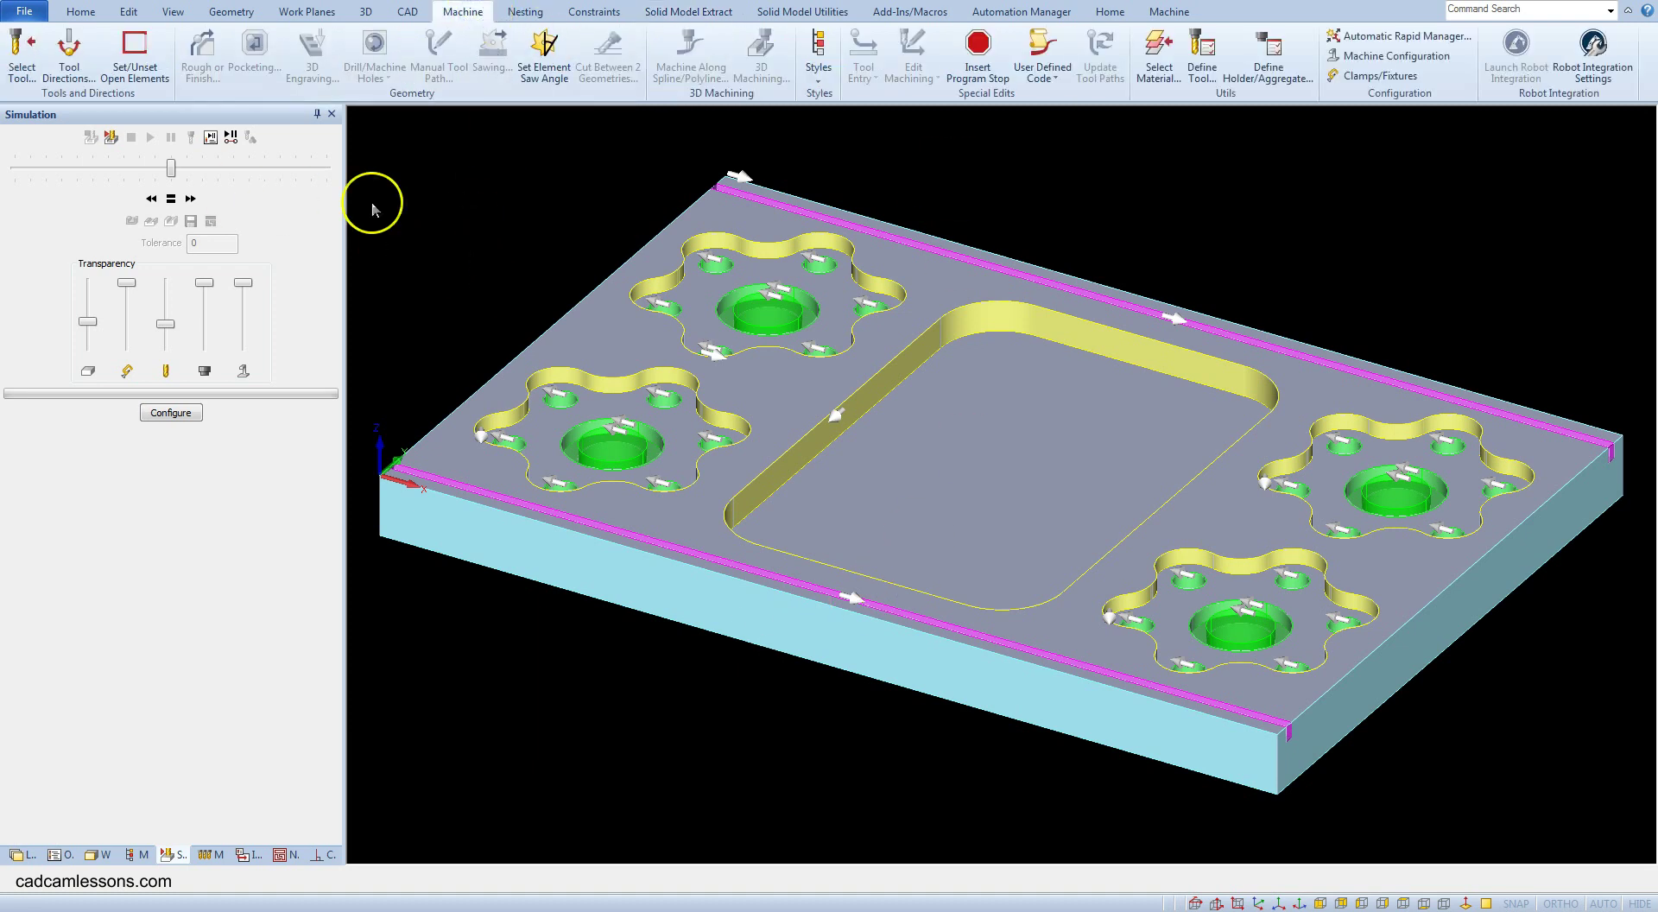
pyautogui.click(1202, 57)
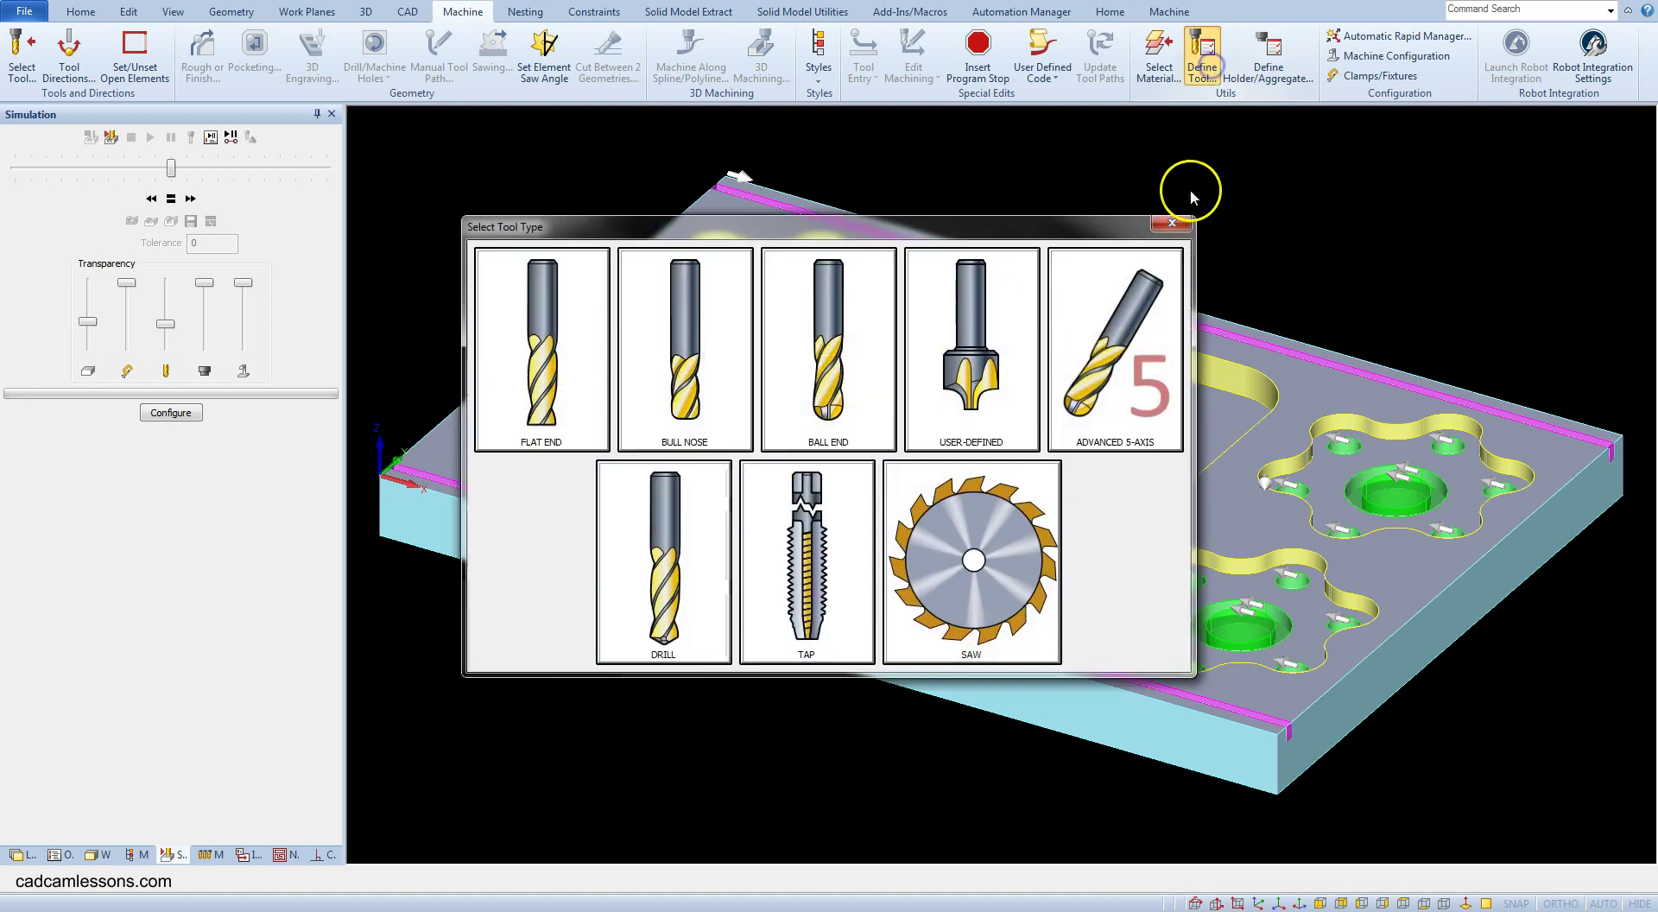
pyautogui.click(977, 581)
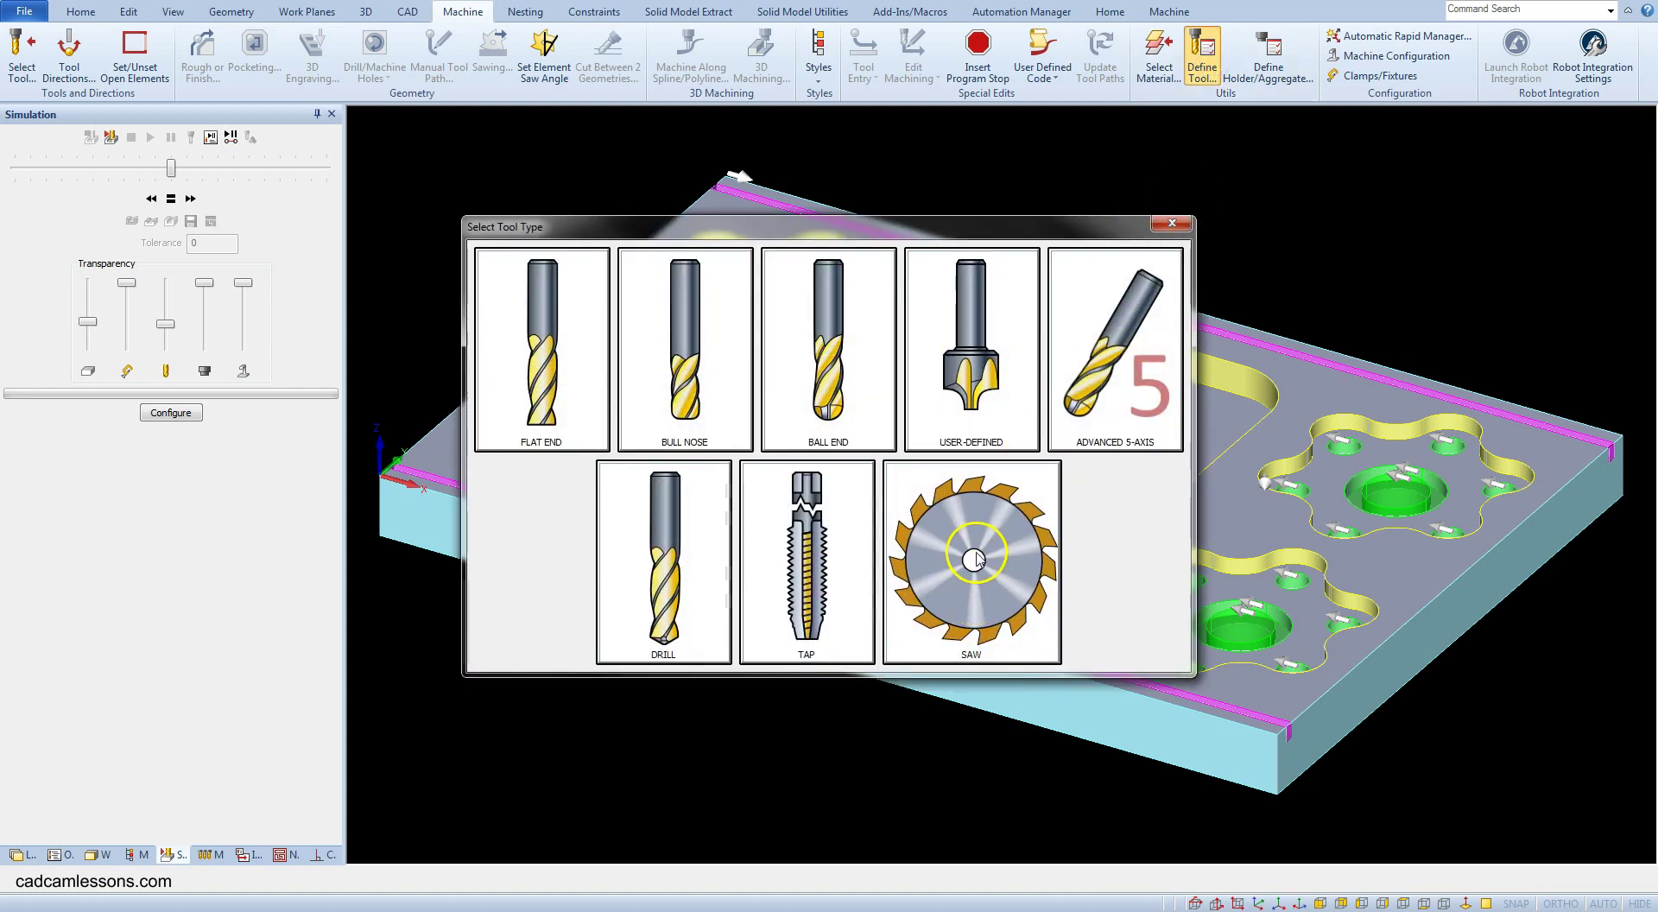
pyautogui.click(697, 292)
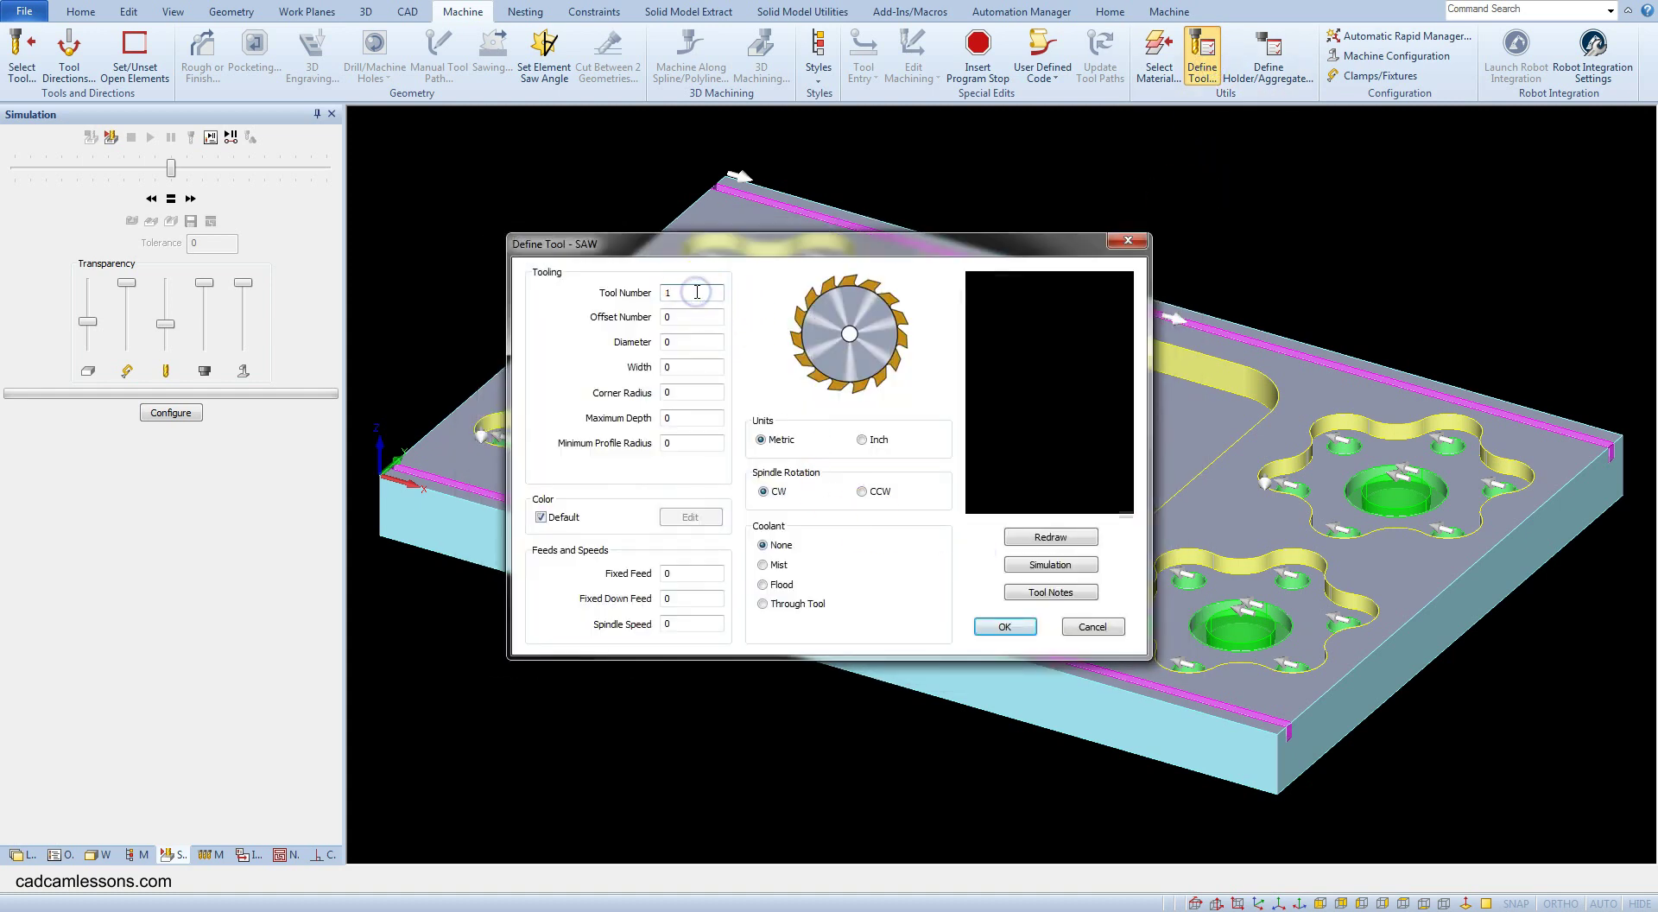
pyautogui.doubleClick(691, 317)
pyautogui.write('17')
# Step: Set the saw's diameter to 150, its width to 3.2 and its maximum depth to 30
pyautogui.doubleClick(682, 342)
pyautogui.write('1')
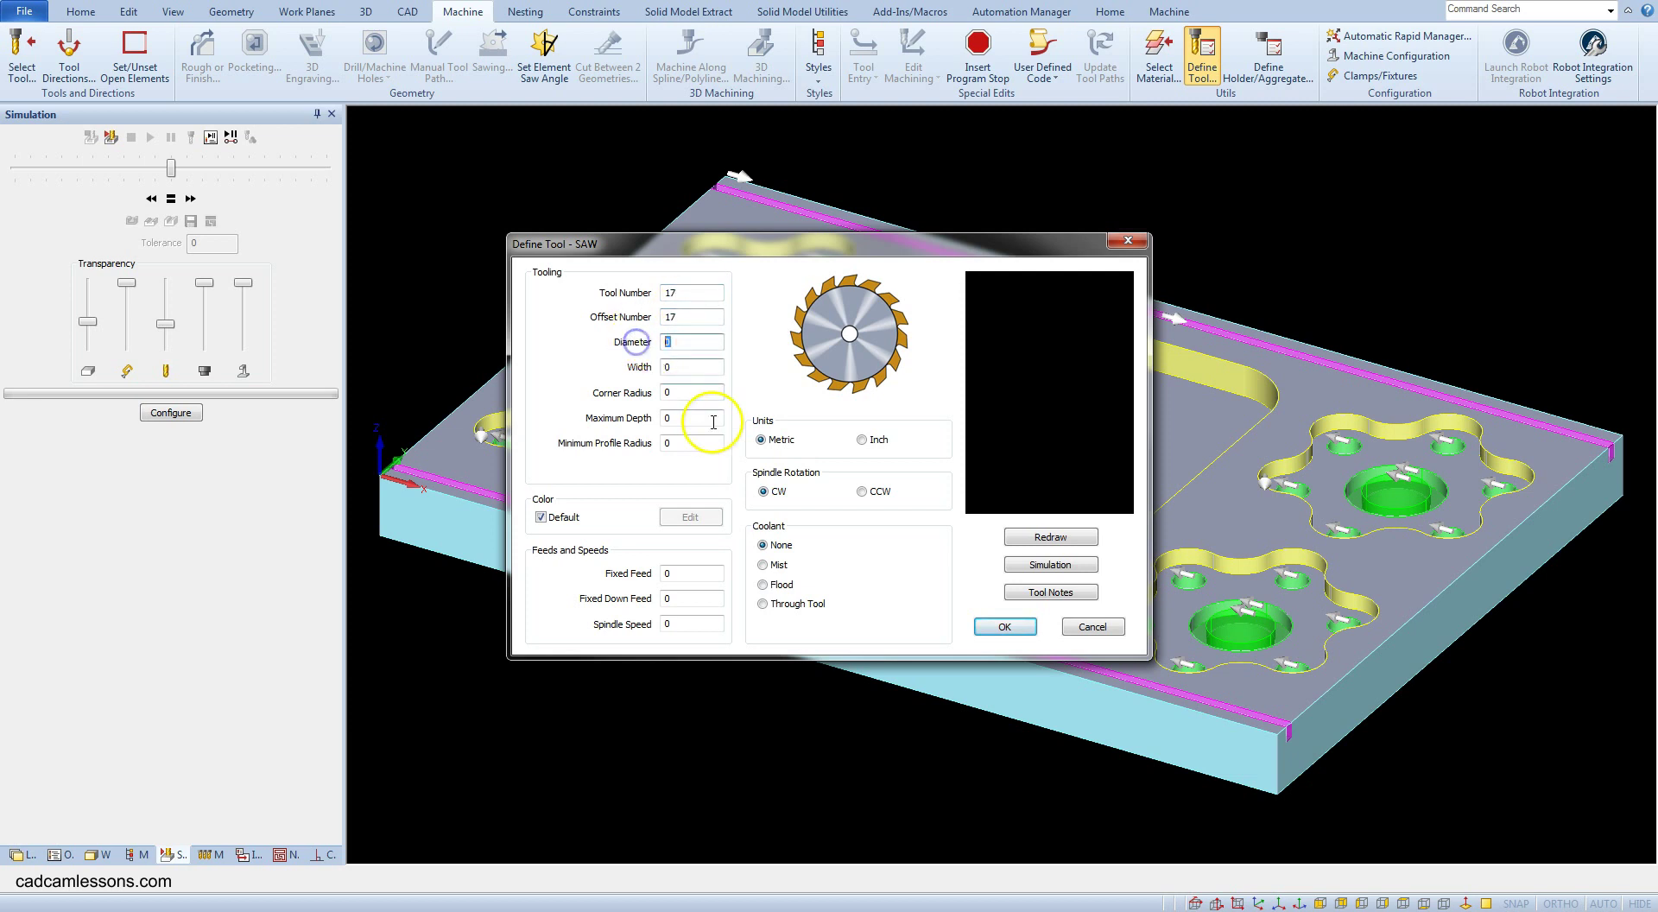
pyautogui.write('50')
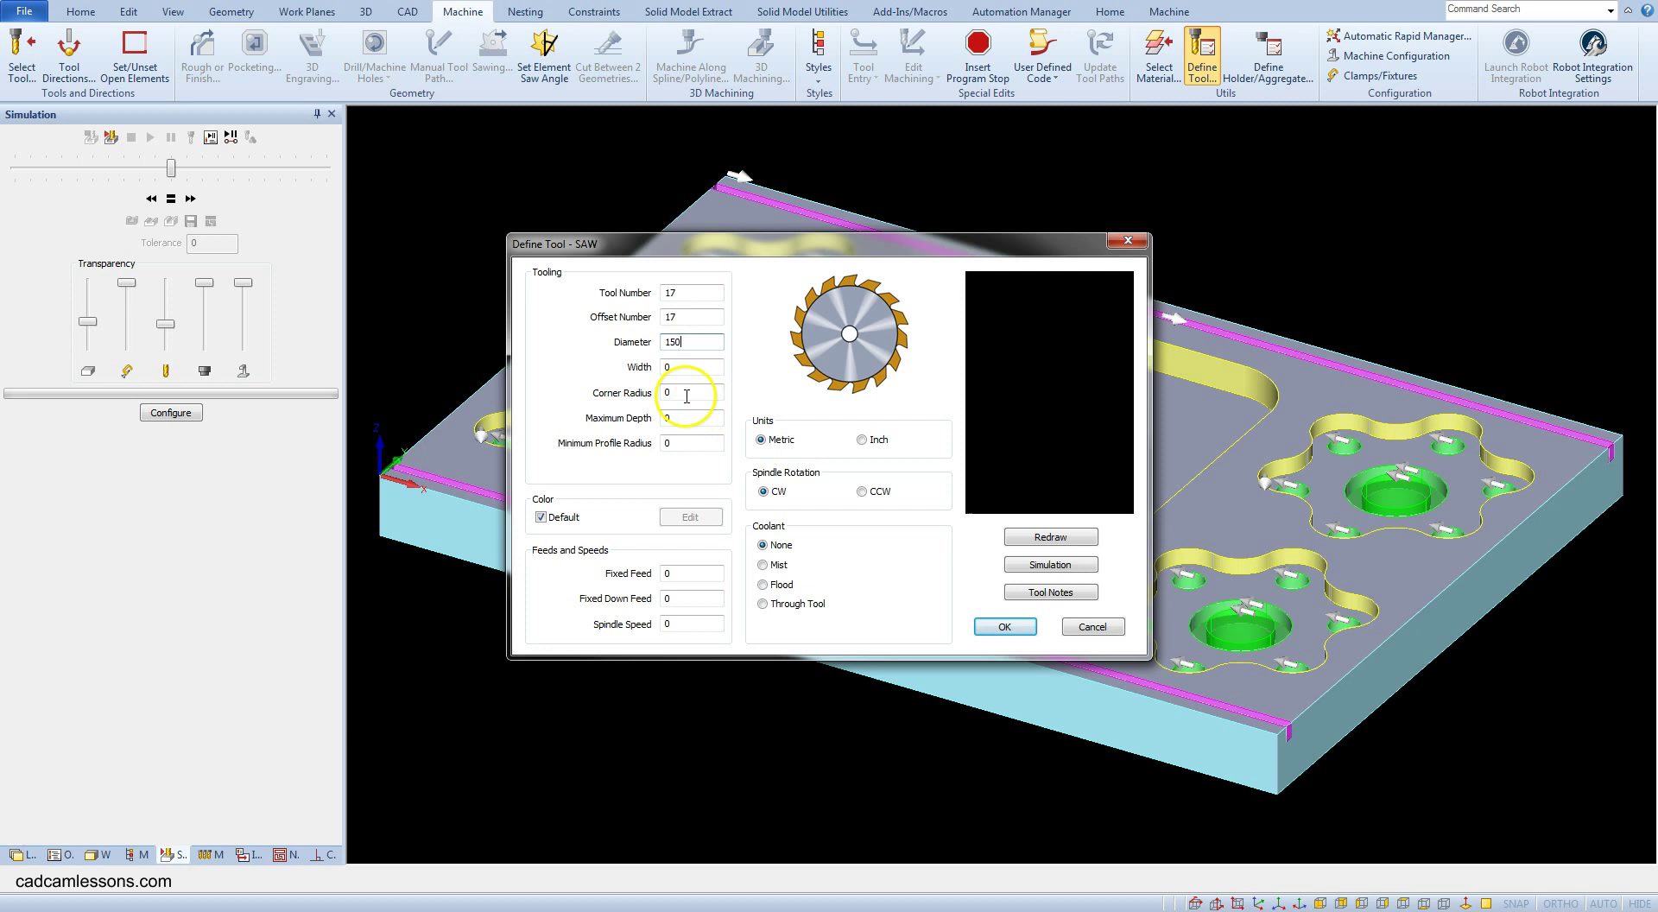
pyautogui.doubleClick(646, 368)
pyautogui.write('3.2')
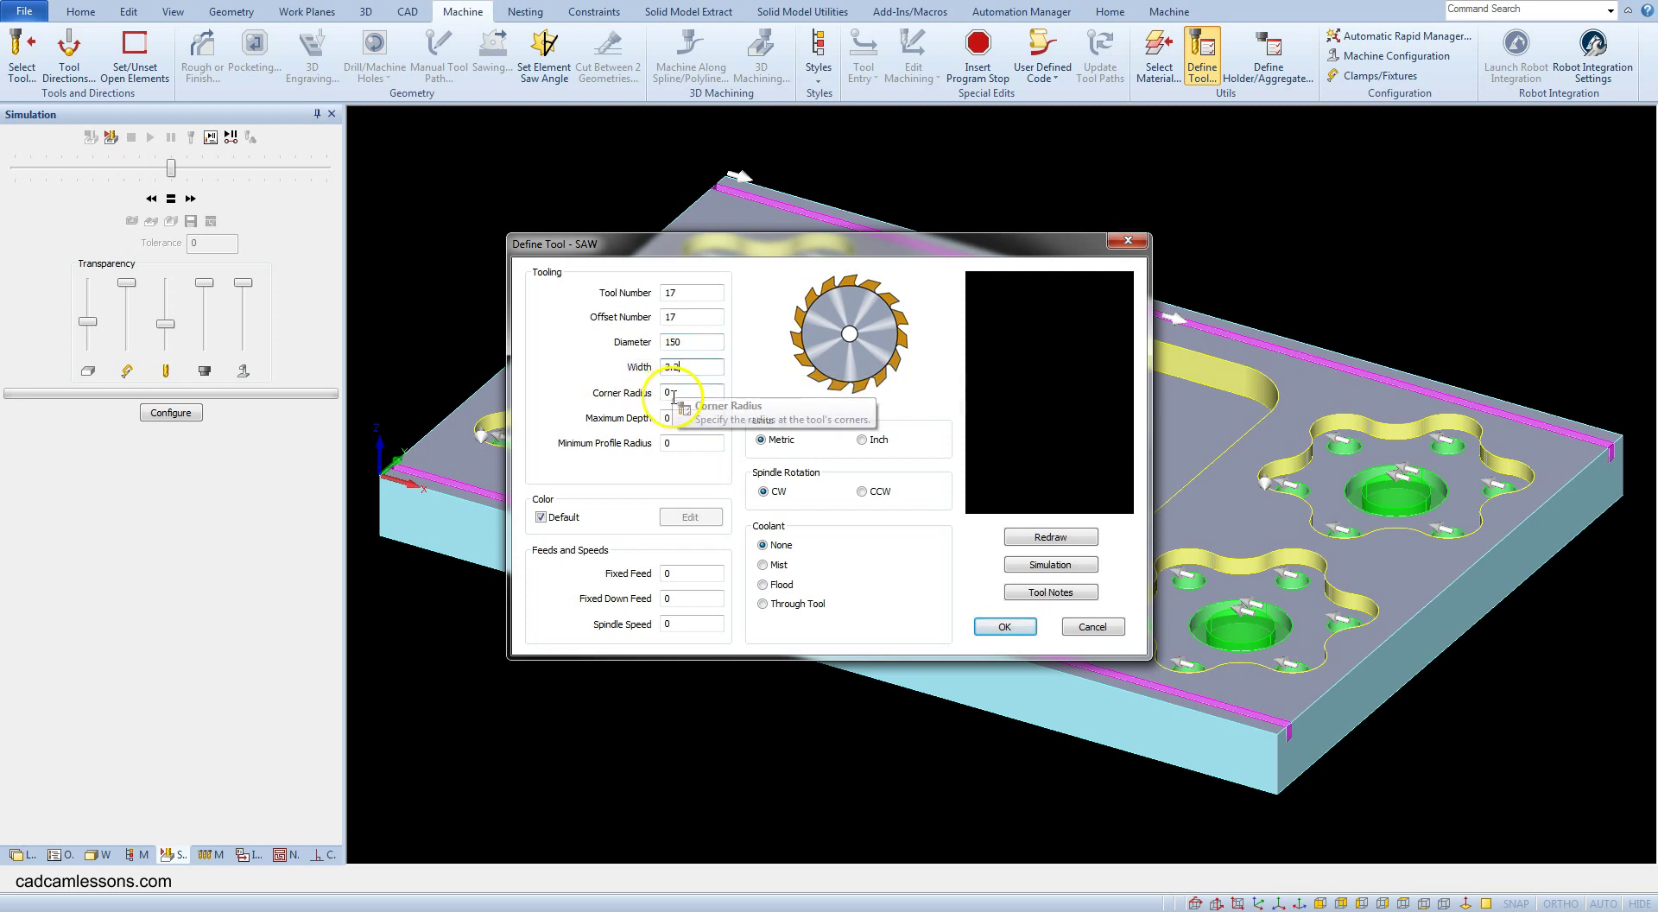
pyautogui.doubleClick(677, 416)
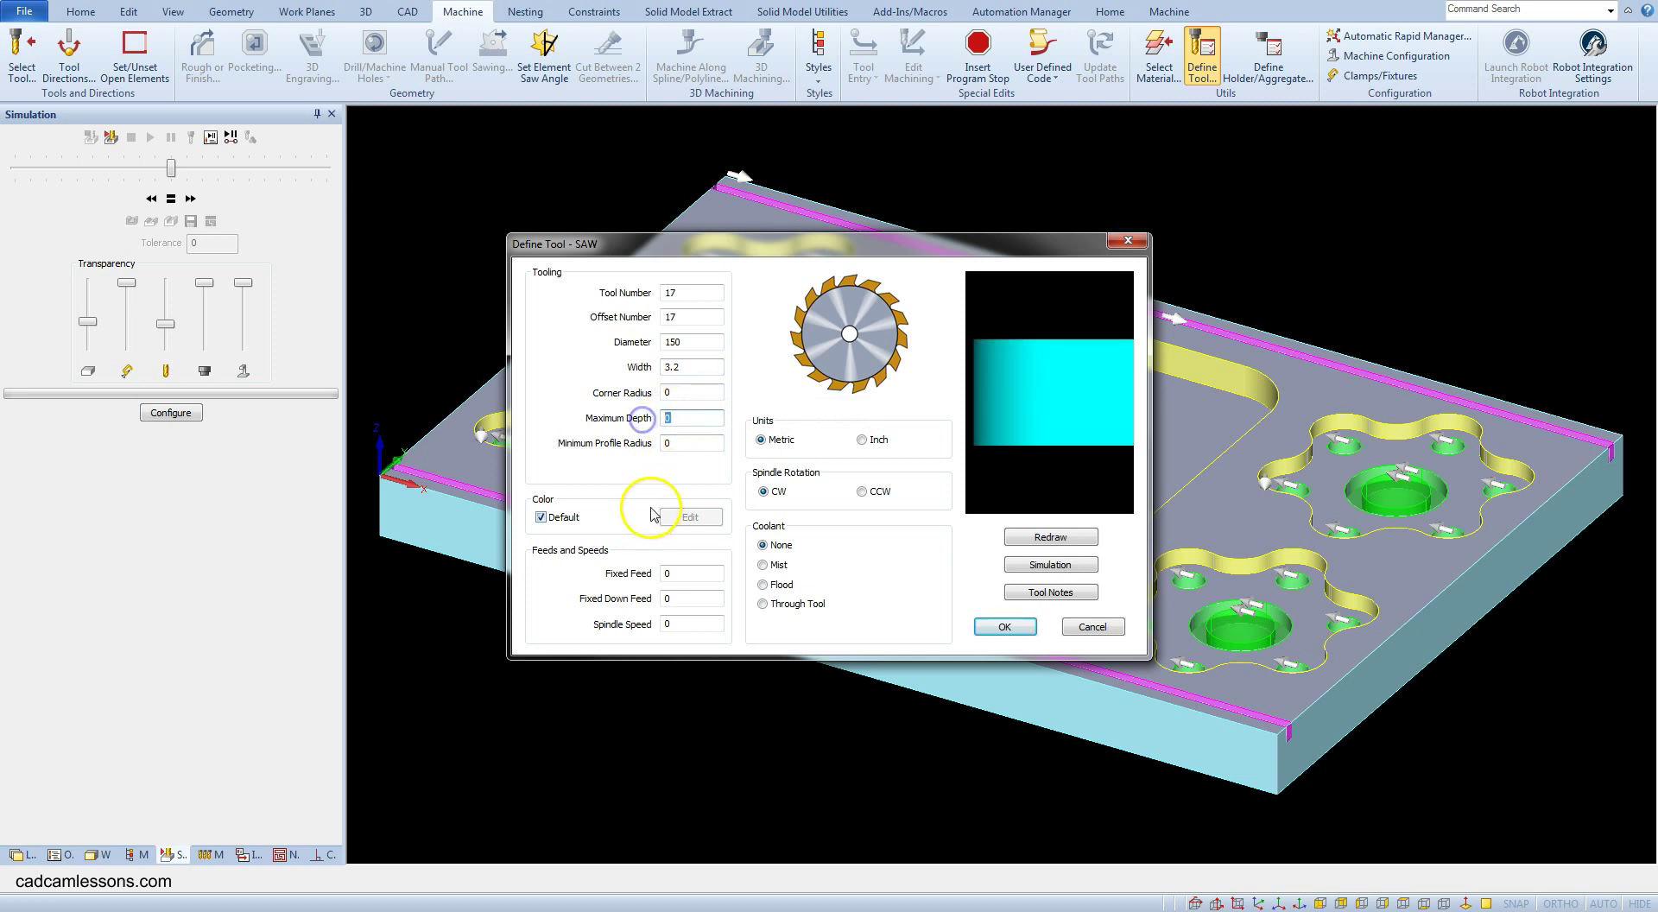
pyautogui.write('30')
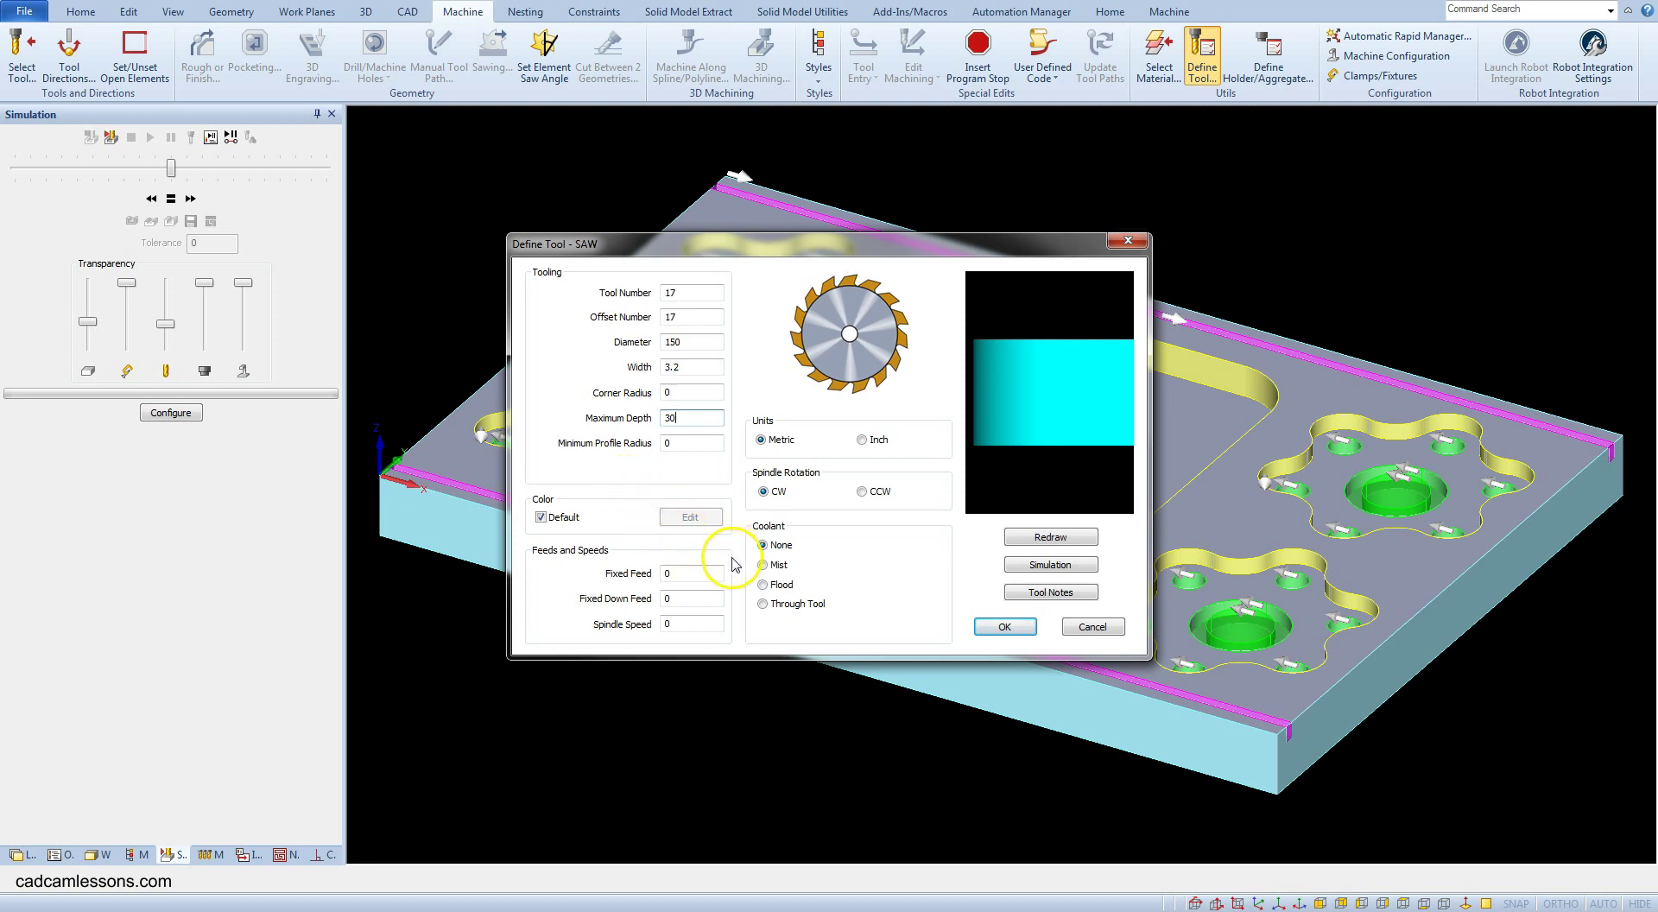
# Step: Set the saw's fixed feed and fixed down feed to 500 and its spindle speed to 5000
pyautogui.doubleClick(649, 572)
pyautogui.write('500')
pyautogui.doubleClick(665, 597)
pyautogui.write('500')
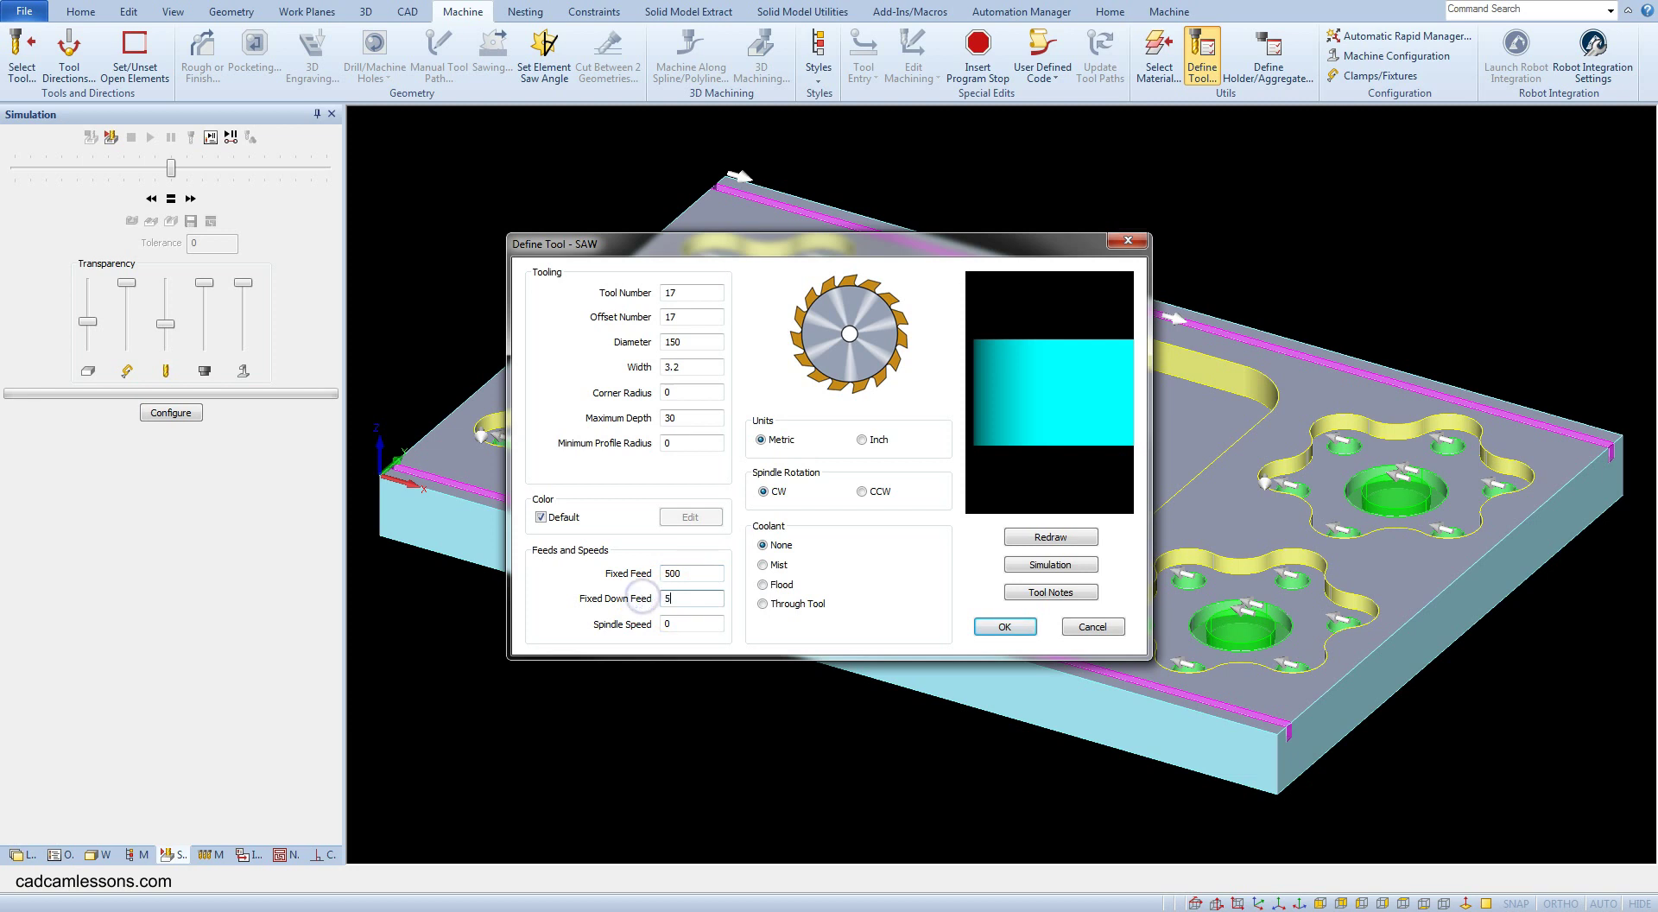
pyautogui.doubleClick(666, 624)
pyautogui.write('5000')
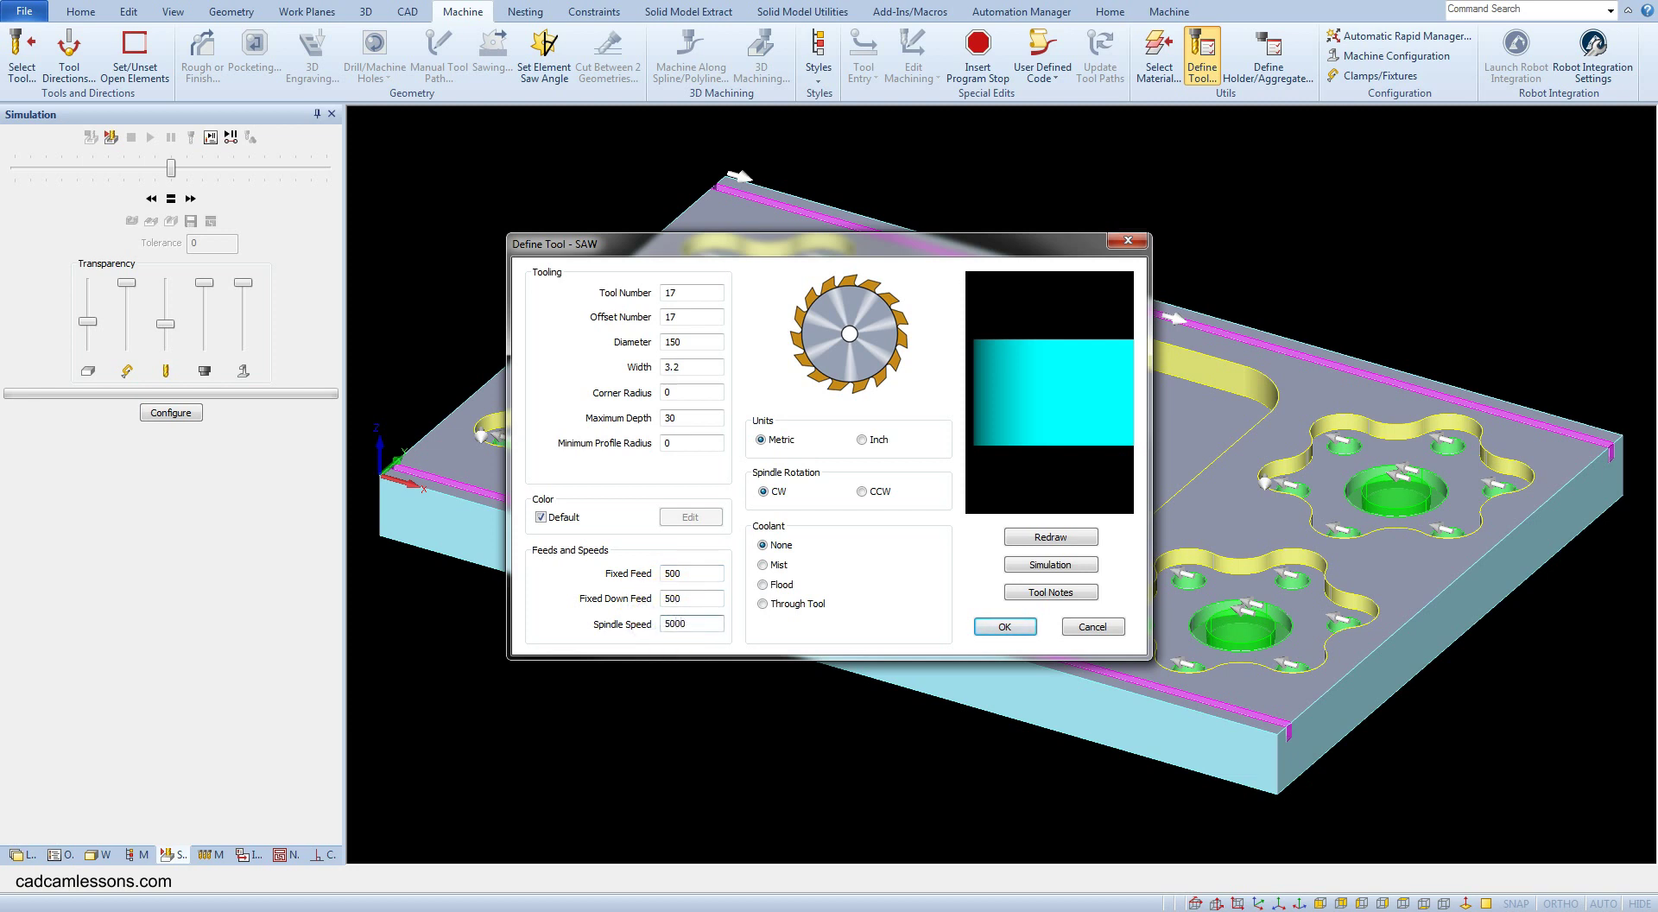
# Step: Give the saw's simple holder simulation a length of 60 and a diameter of 40
pyautogui.click(1026, 570)
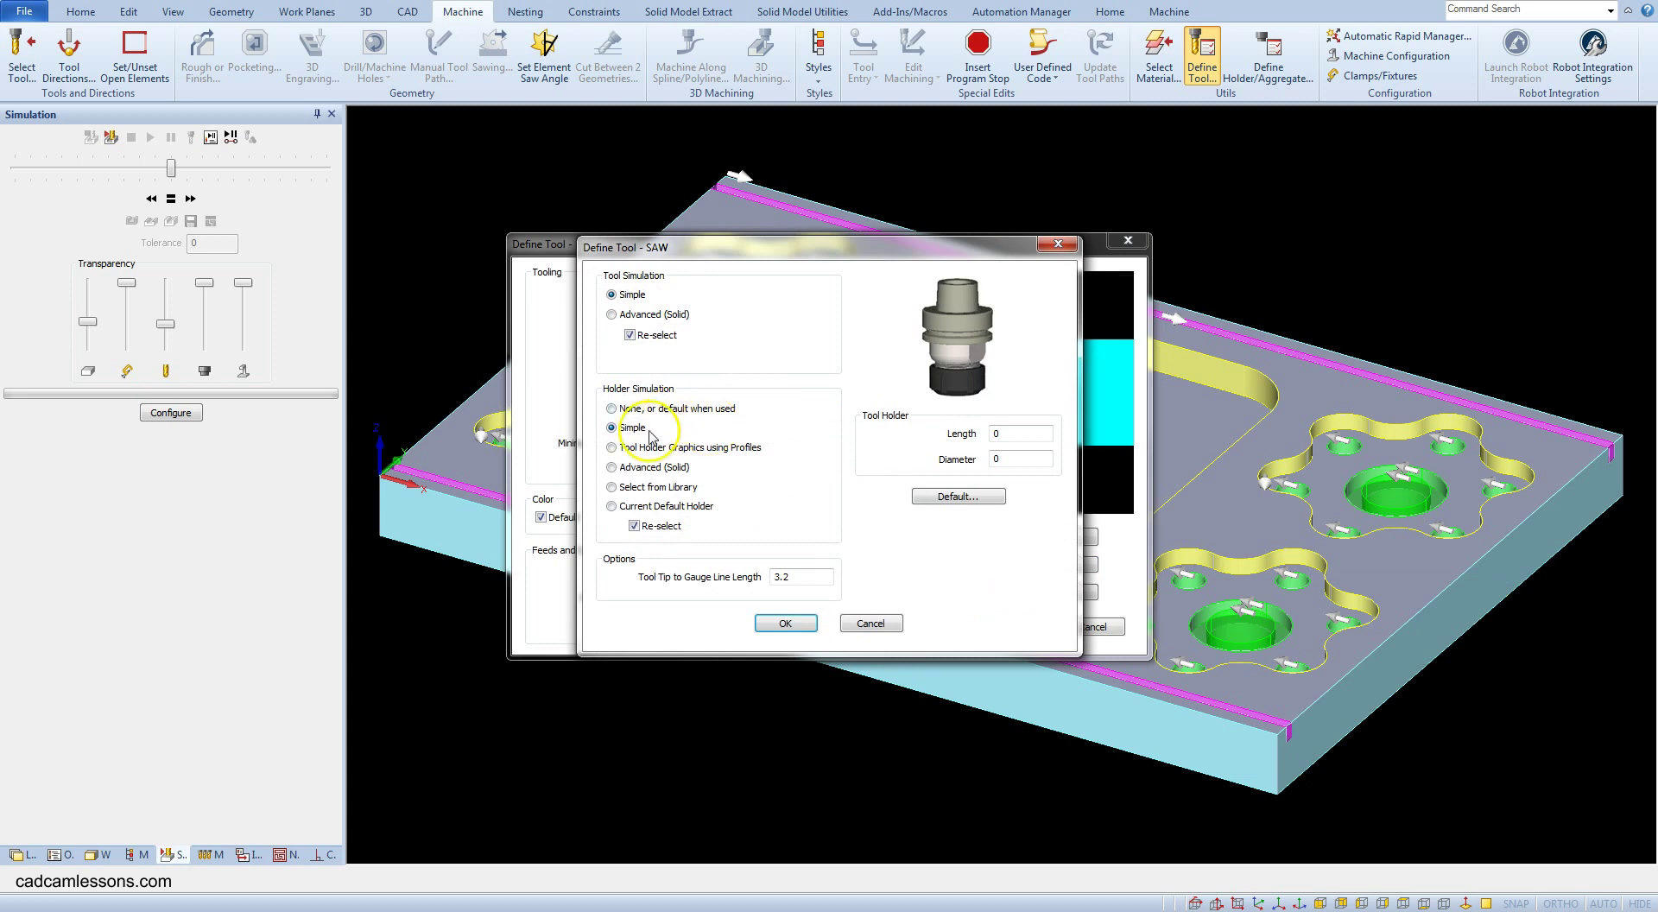
pyautogui.doubleClick(993, 434)
pyautogui.write('60')
pyautogui.doubleClick(1004, 459)
pyautogui.write('40')
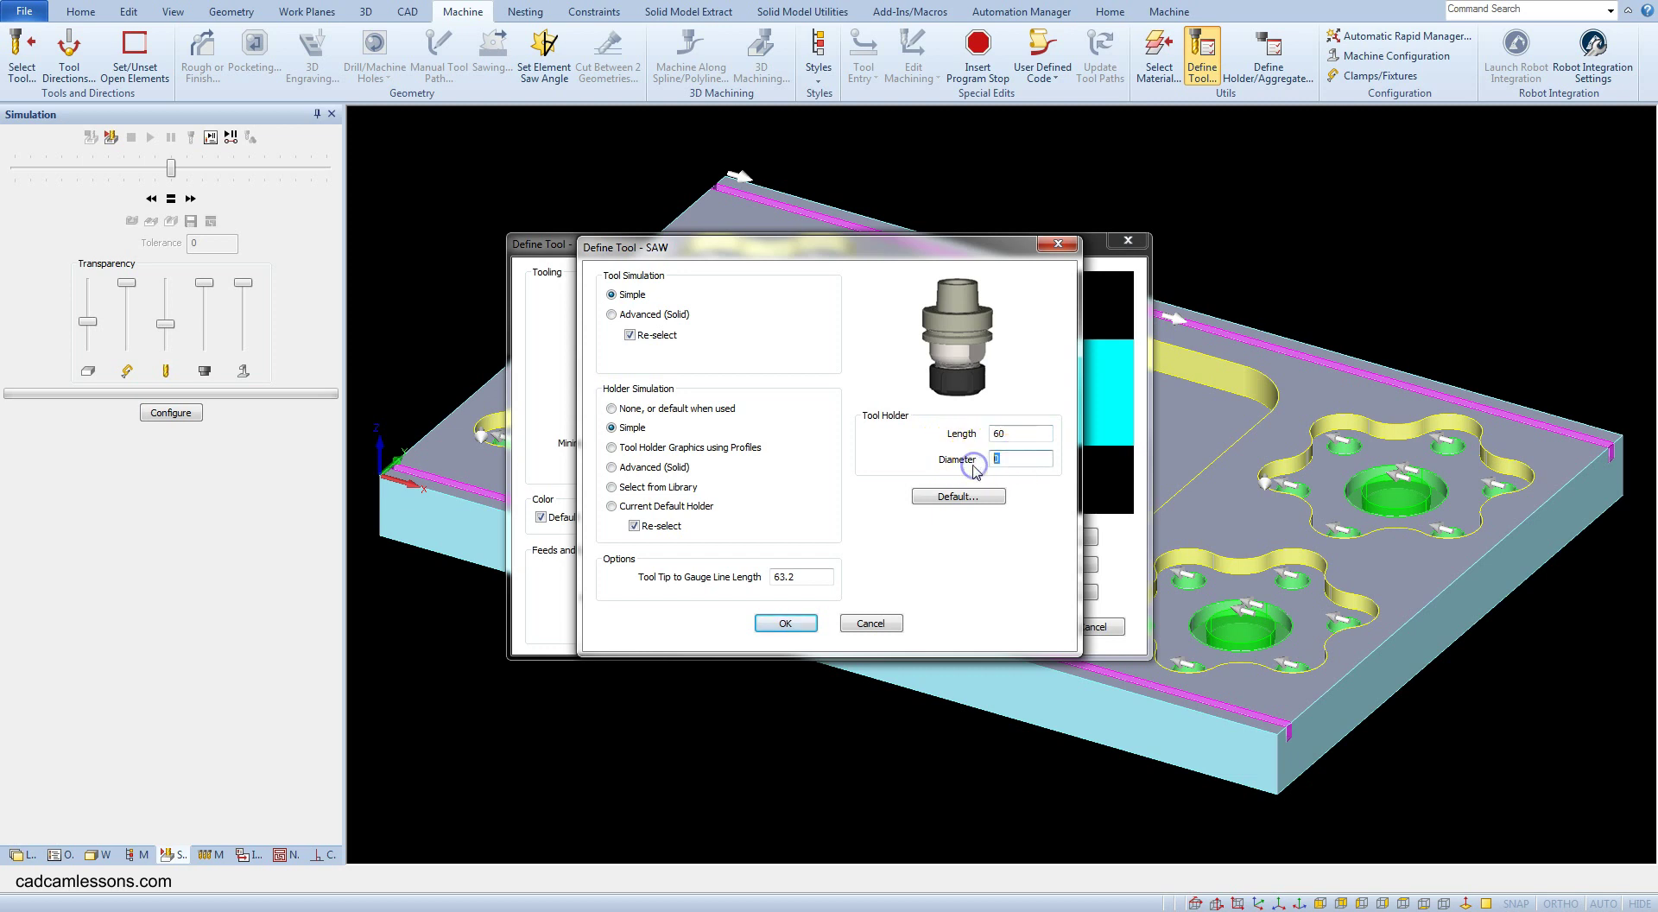
pyautogui.click(786, 623)
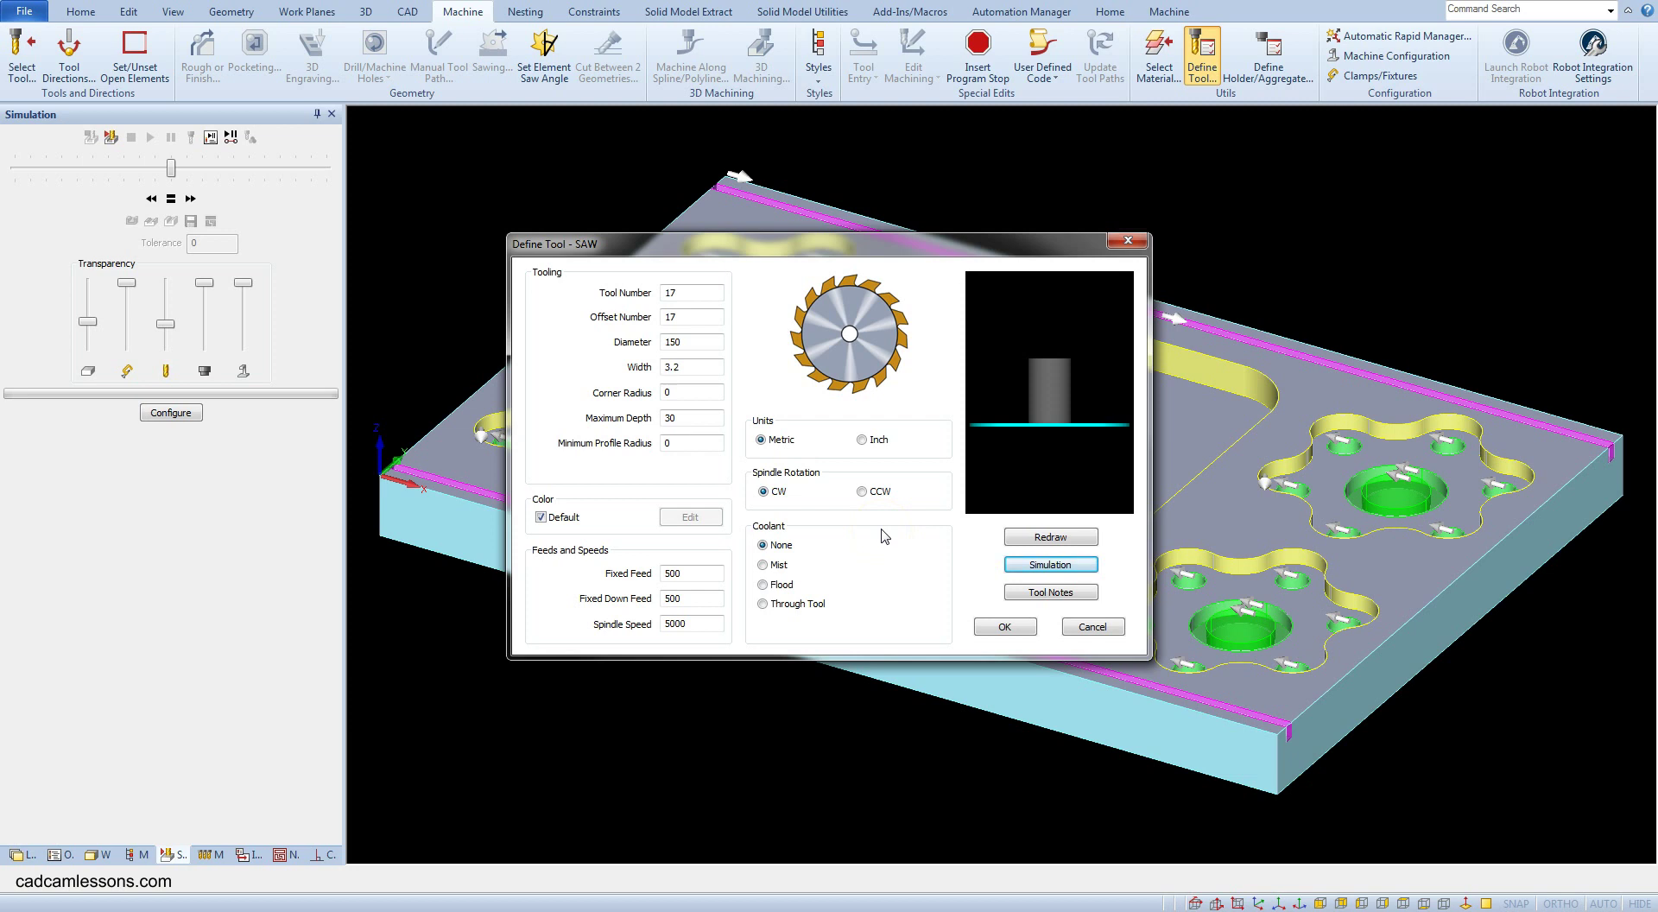
# Step: Save the saw tool as SAW150 and leave the tool definition
pyautogui.click(1002, 627)
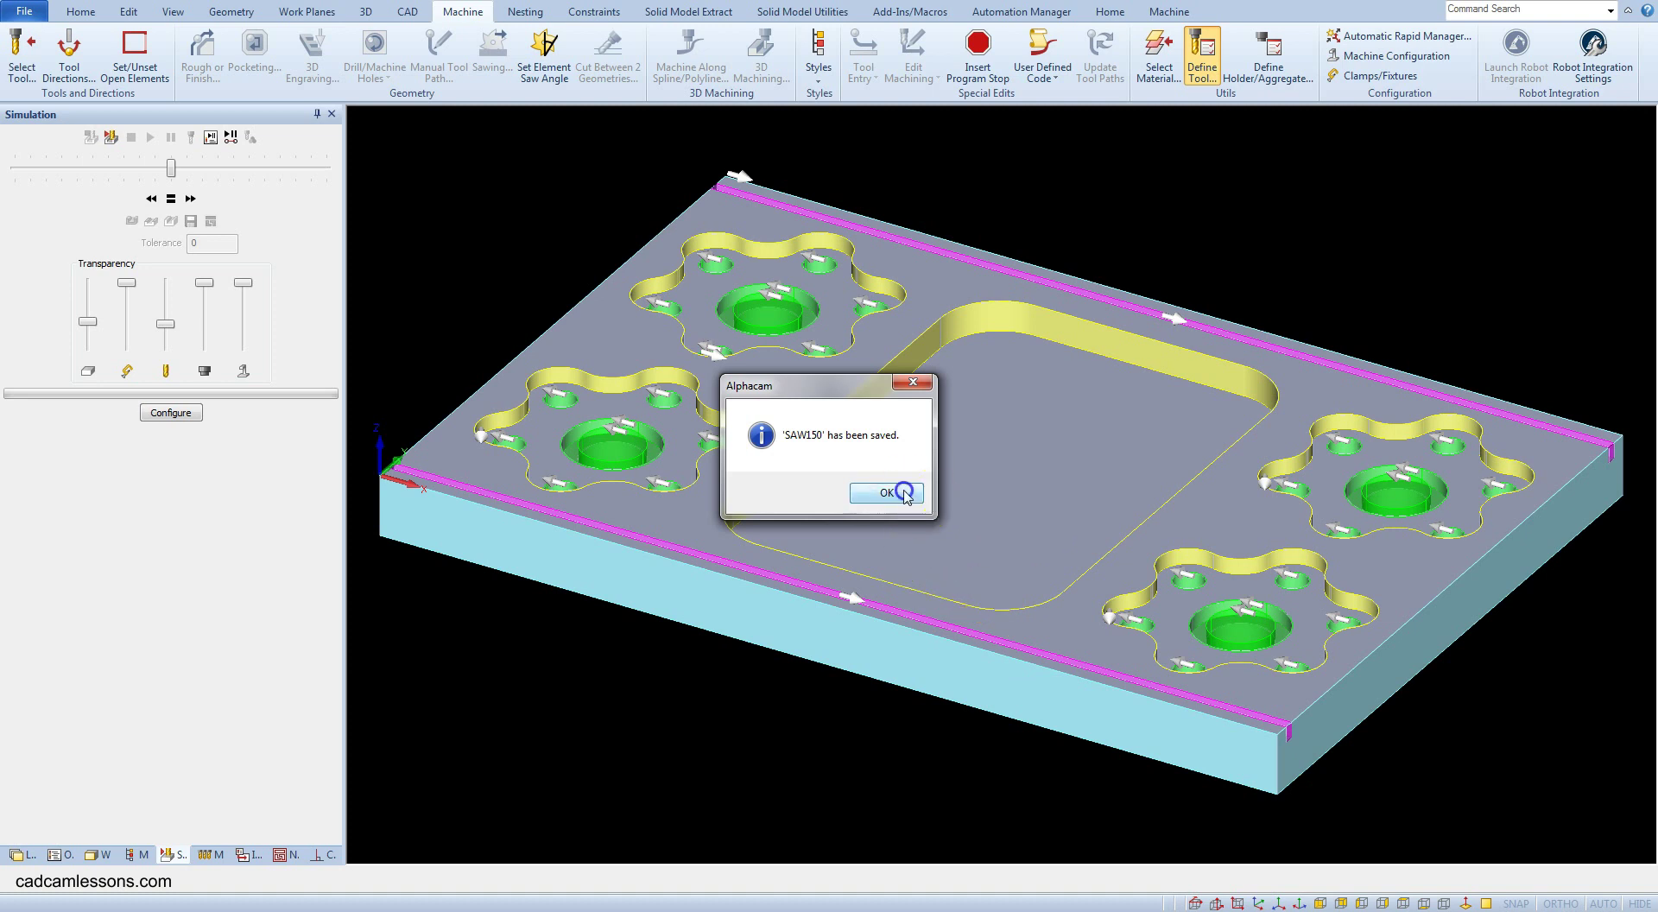
pyautogui.click(918, 513)
pyautogui.click(1176, 224)
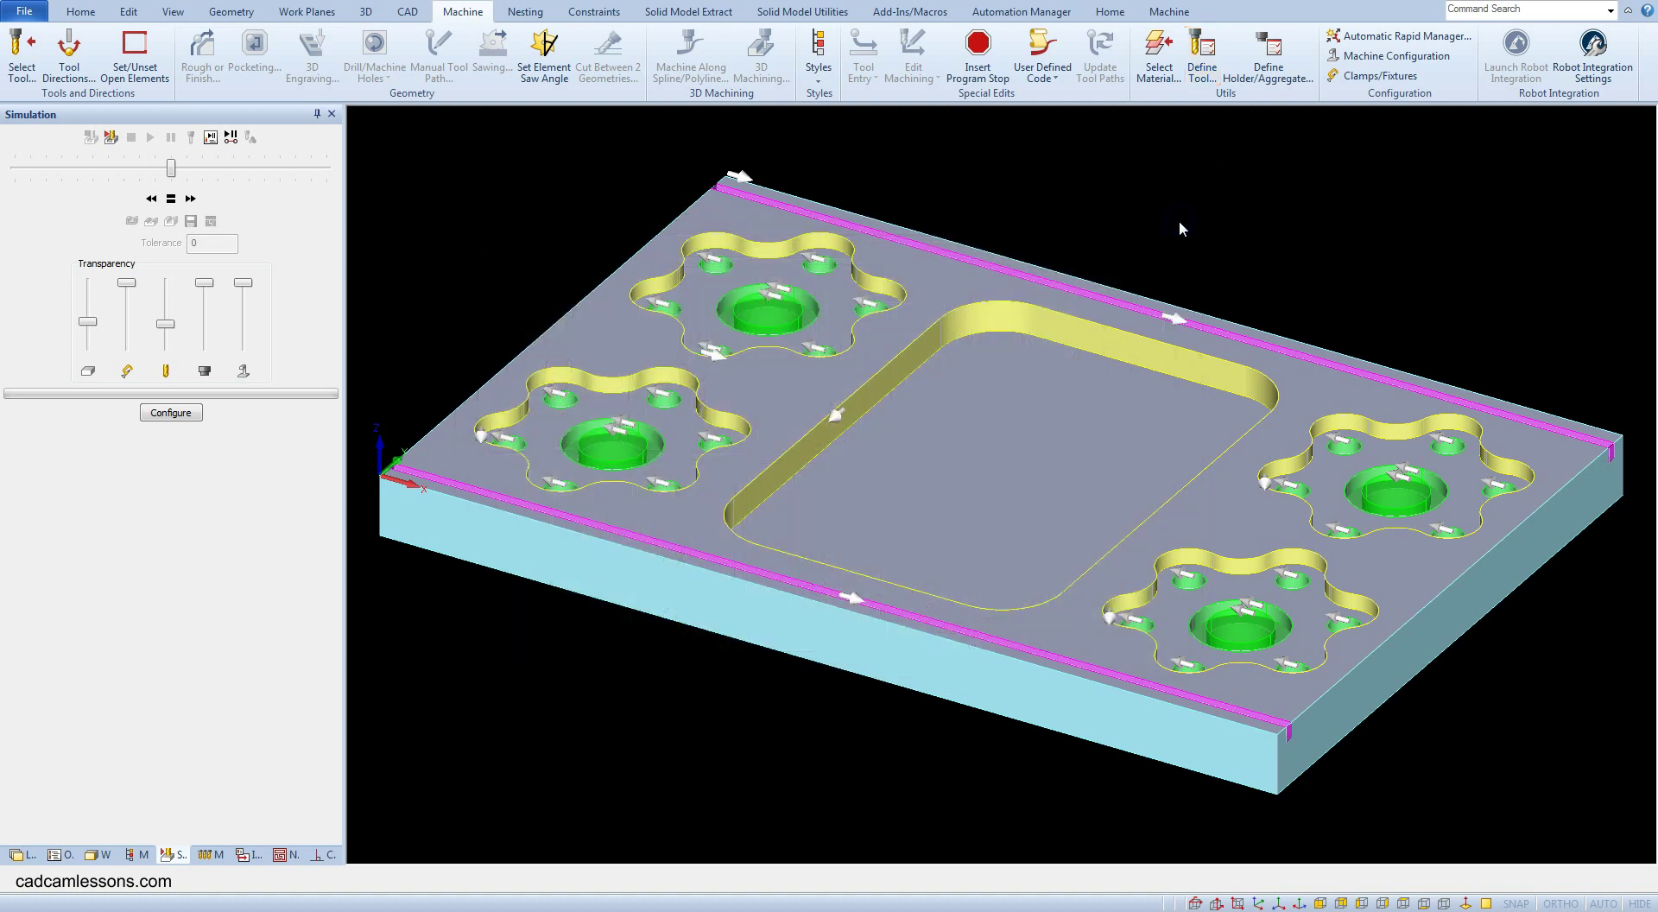
# Step: Select the SAW150 tool from the Alphacam Tutorial tool folder for machining
pyautogui.click(19, 69)
pyautogui.click(683, 314)
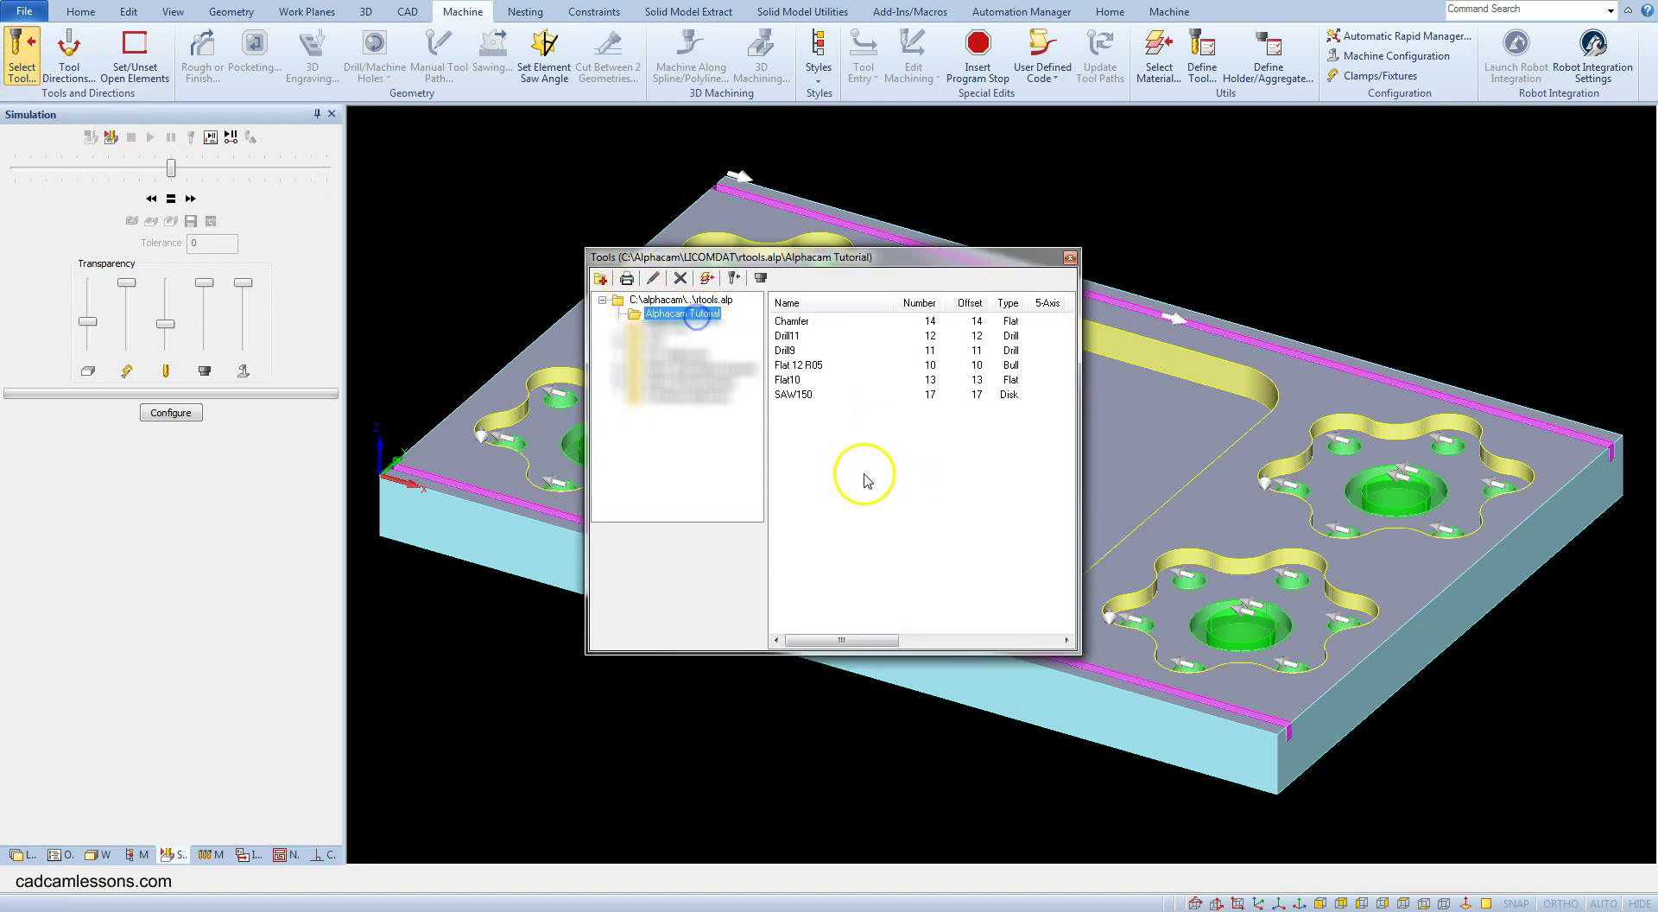
pyautogui.doubleClick(794, 395)
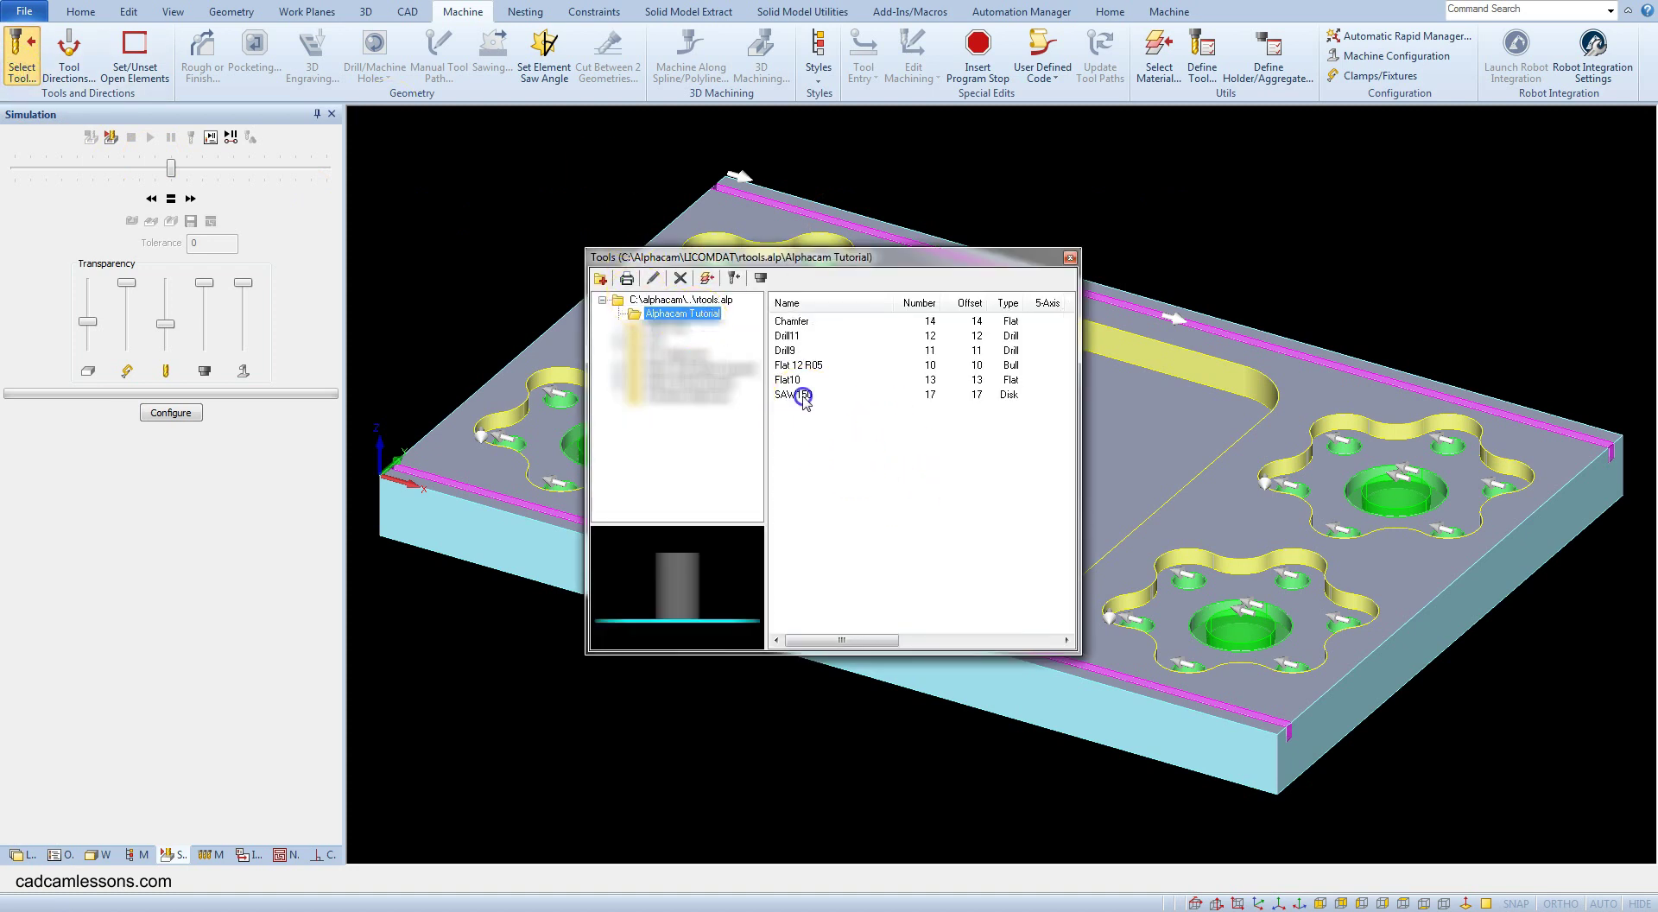
pyautogui.click(803, 399)
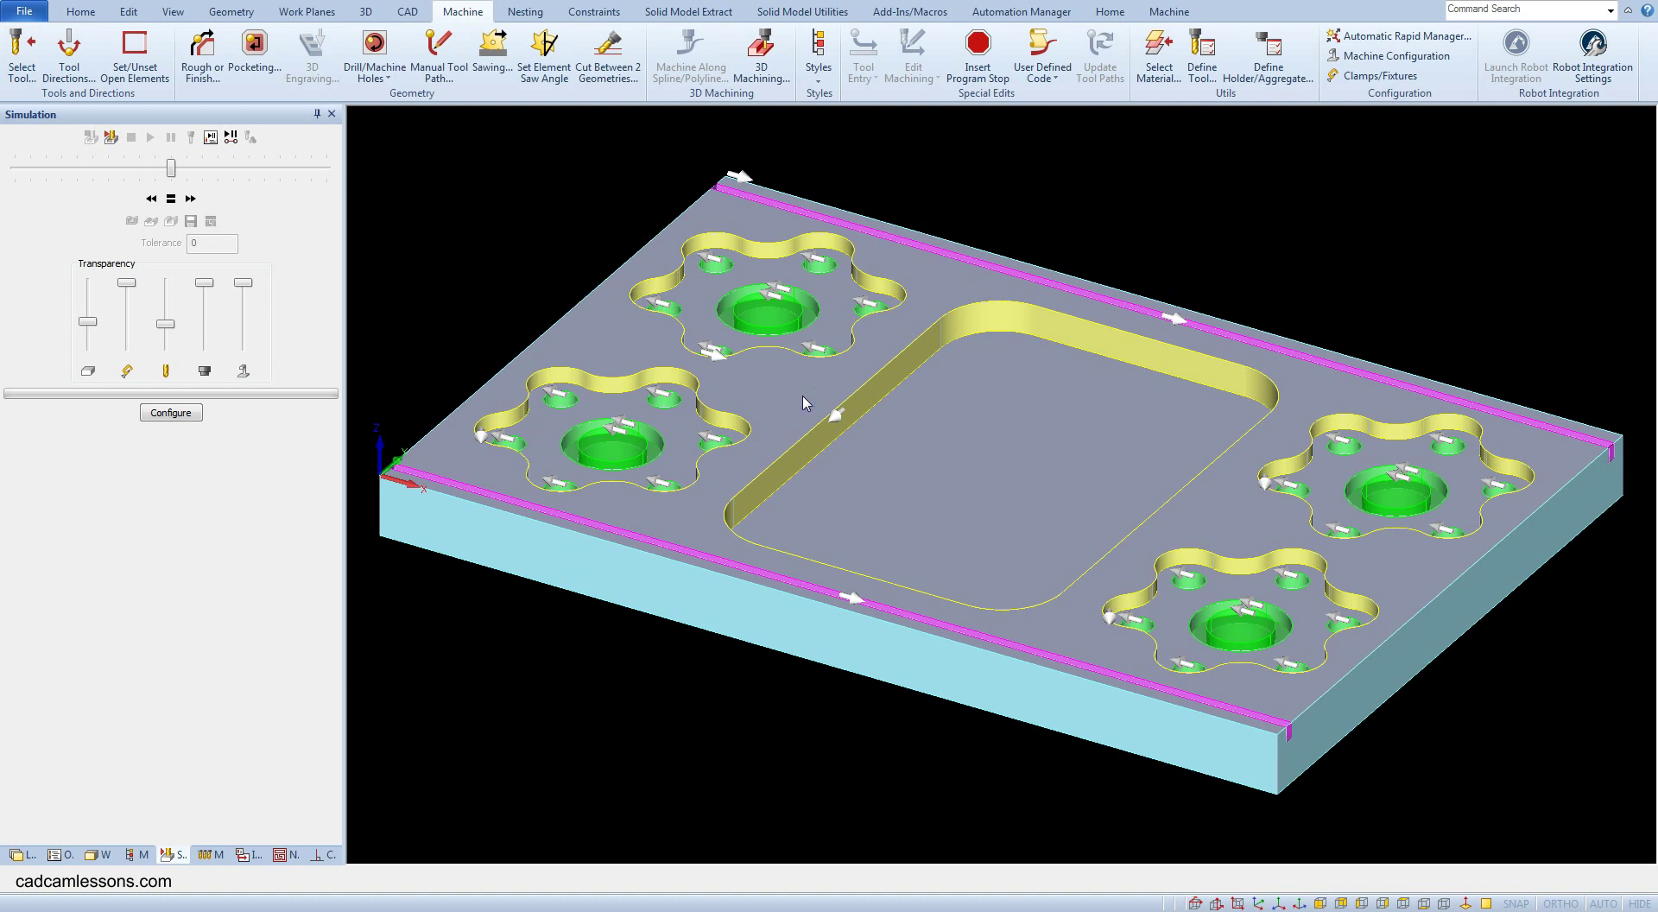
# Step: Examine the groove geometries along the plate's two long edges and find the Edge for Sawing extraction
pyautogui.moveTo(850, 361); pyautogui.dragTo(981, 391)
pyautogui.moveTo(833, 591); pyautogui.dragTo(796, 862, button='middle')
pyautogui.scroll(5, 781, 599)
pyautogui.scroll(-3, 780, 611)
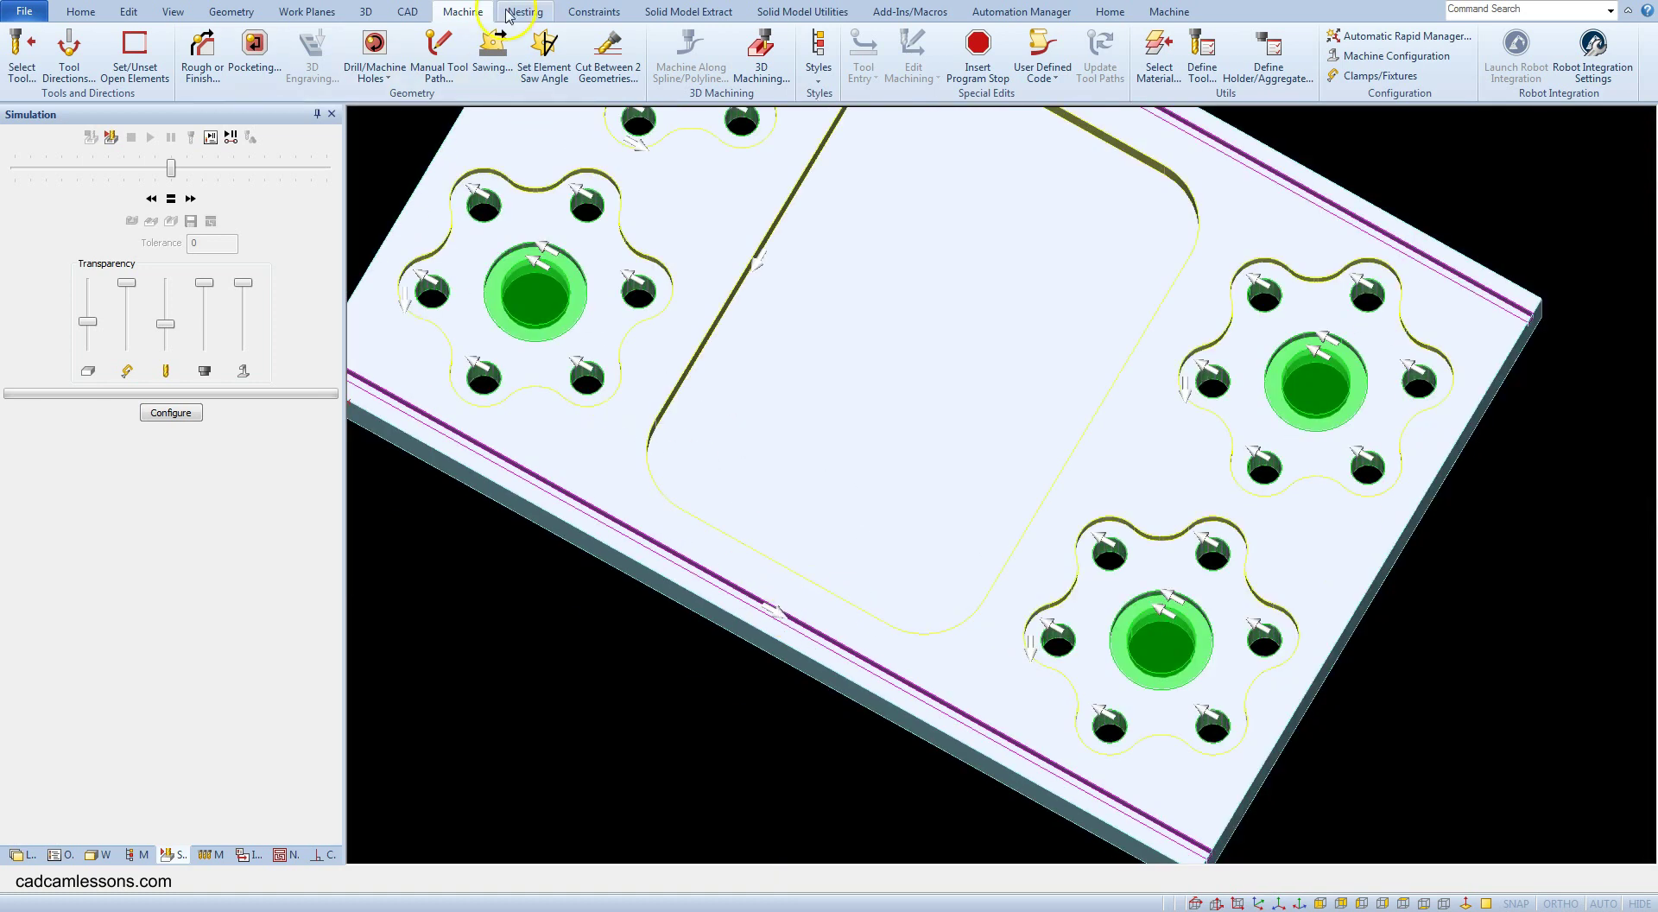
pyautogui.click(687, 12)
pyautogui.scroll(4, 777, 615)
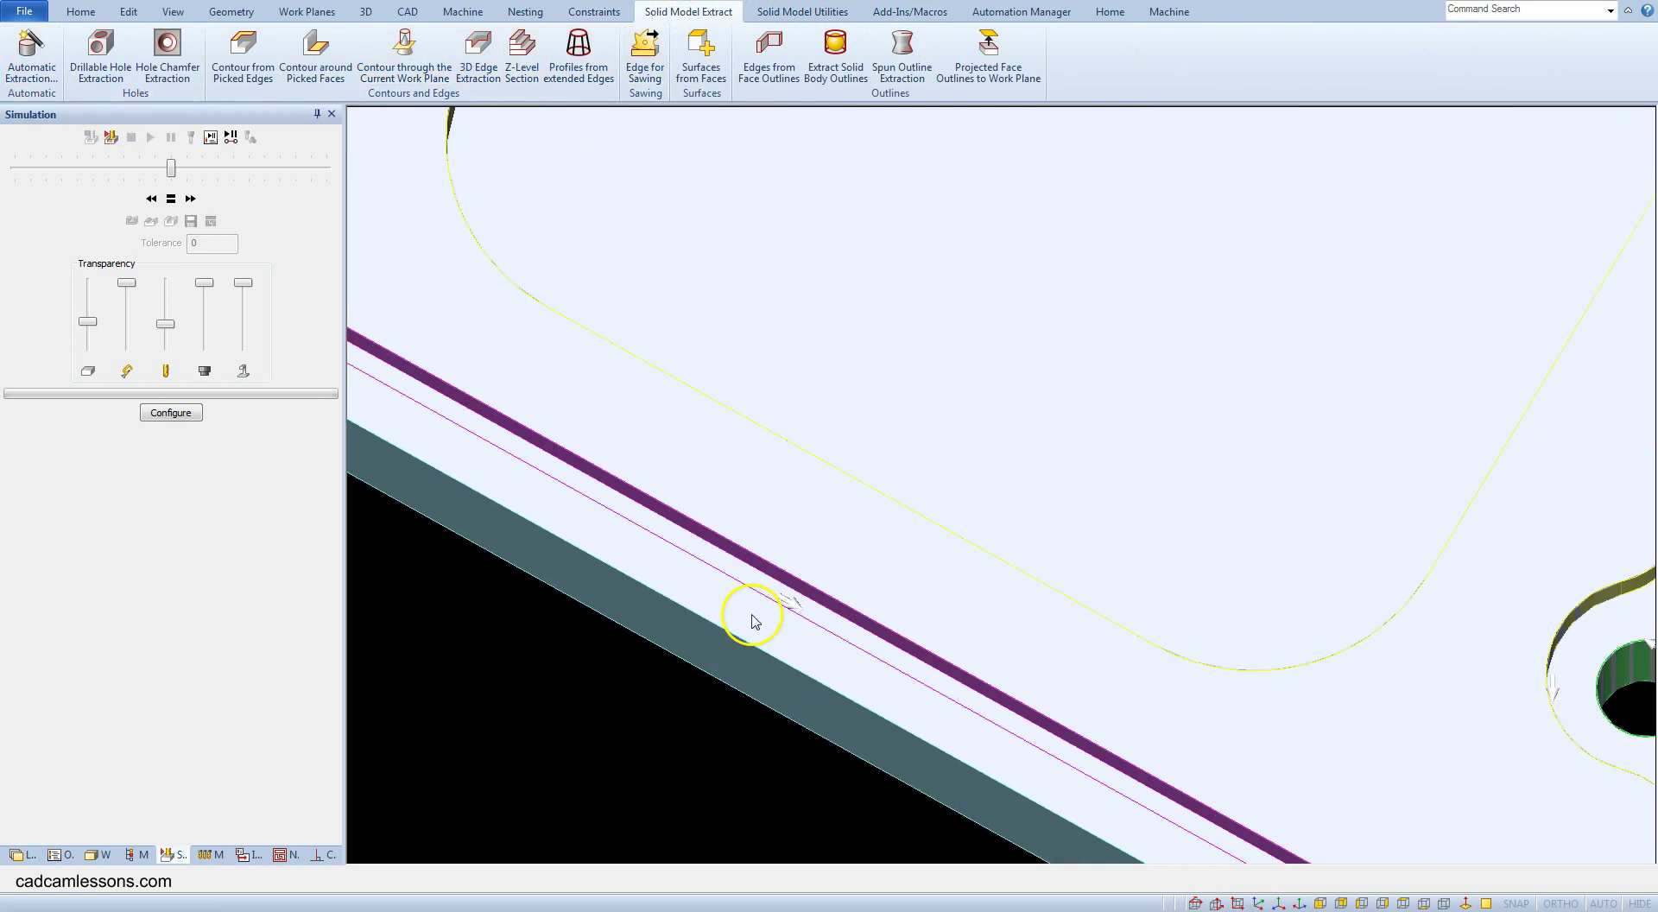
pyautogui.scroll(-6, 806, 592)
pyautogui.scroll(5, 777, 570)
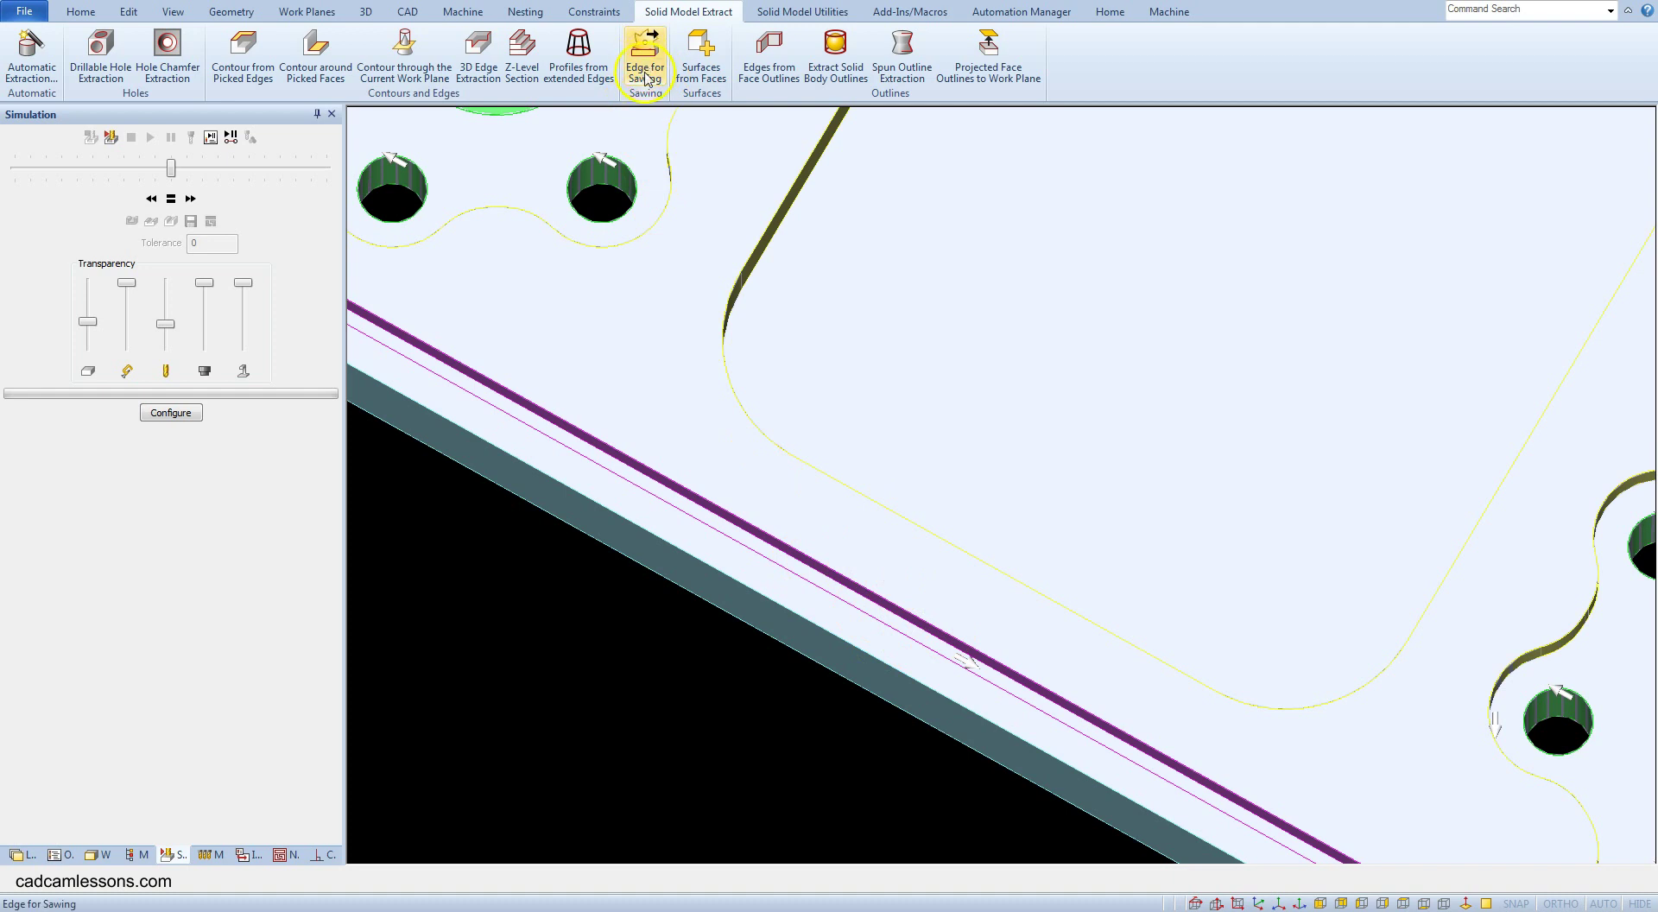
pyautogui.scroll(-6, 777, 408)
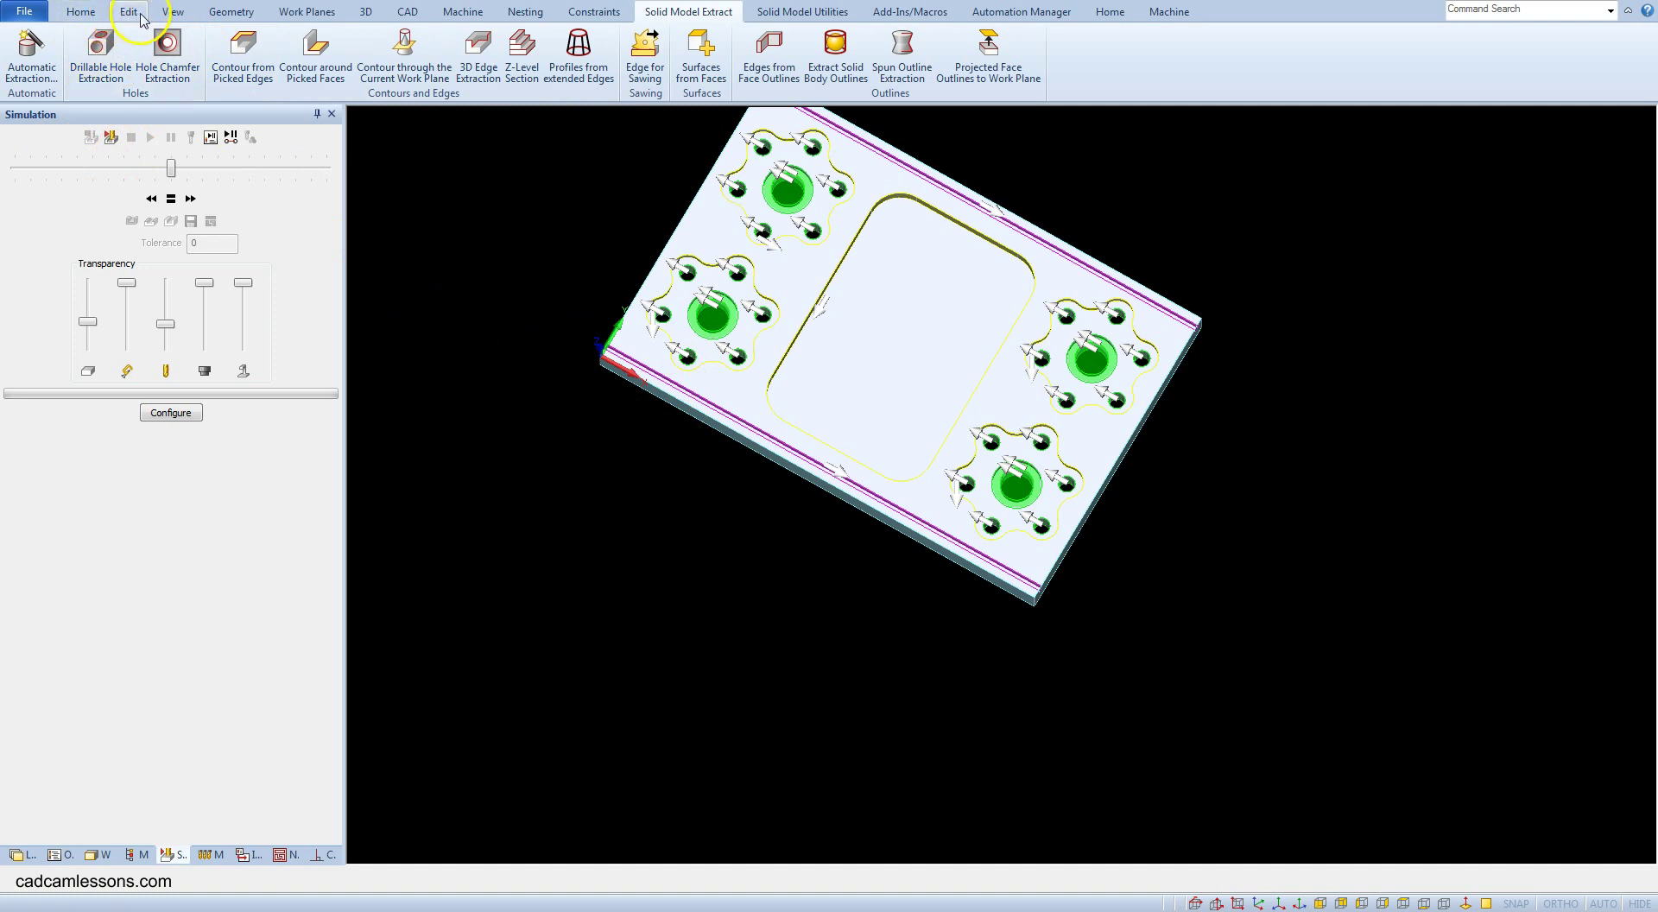
# Step: Delete the two existing groove geometries along the plate's long edges
pyautogui.click(130, 12)
pyautogui.click(96, 53)
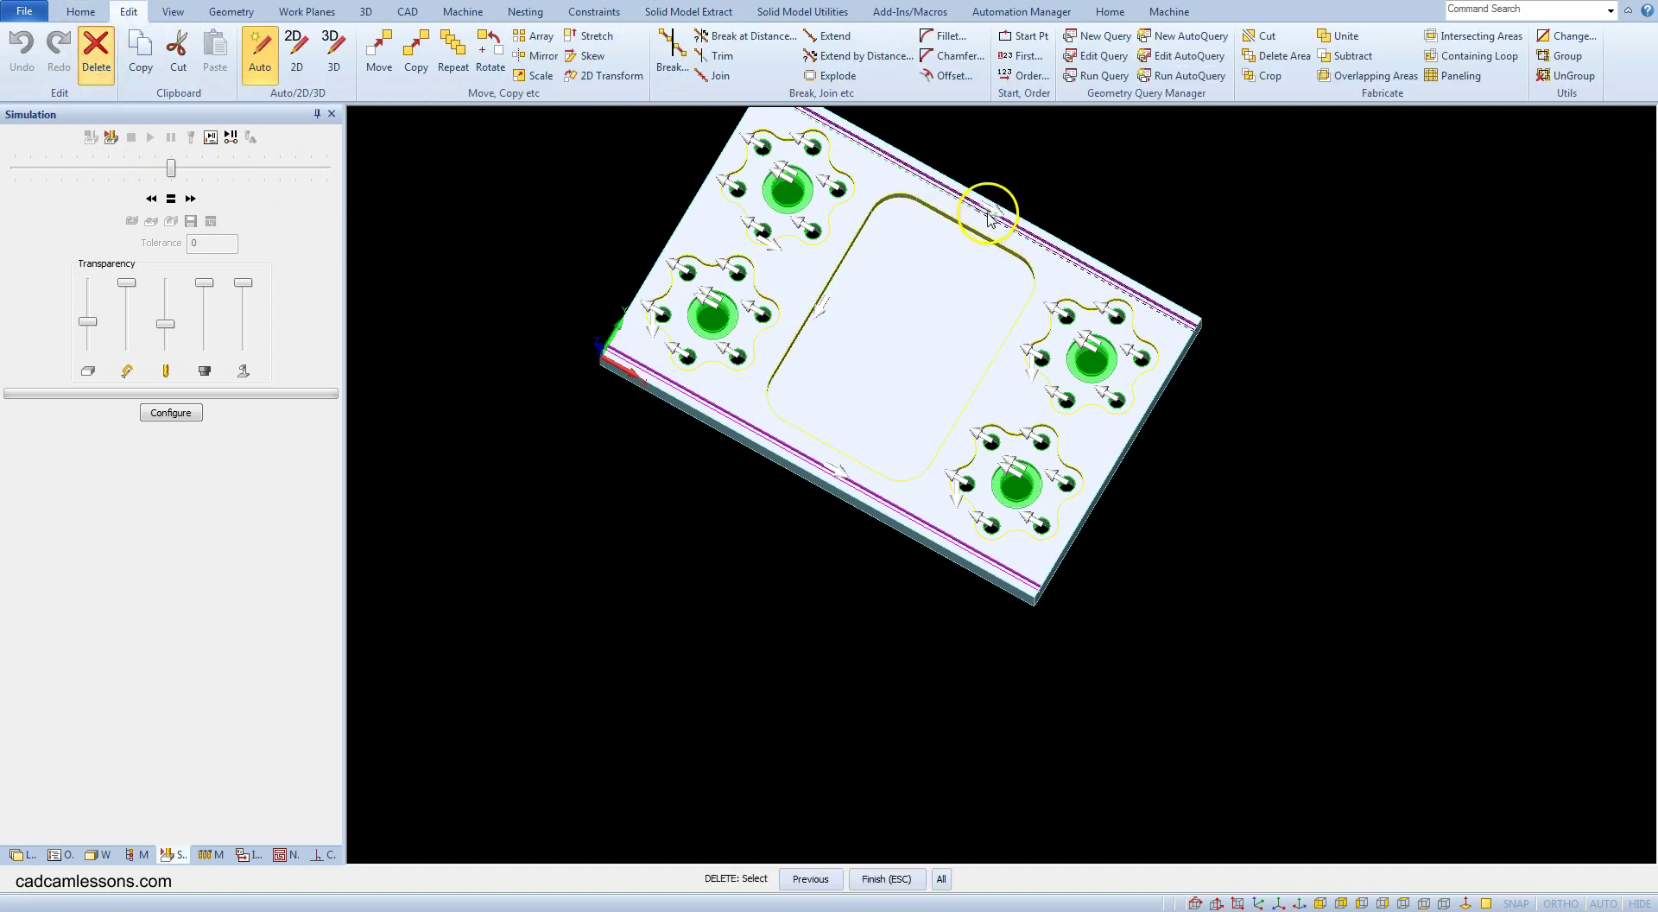
pyautogui.hotkey('ctrl', 'i')
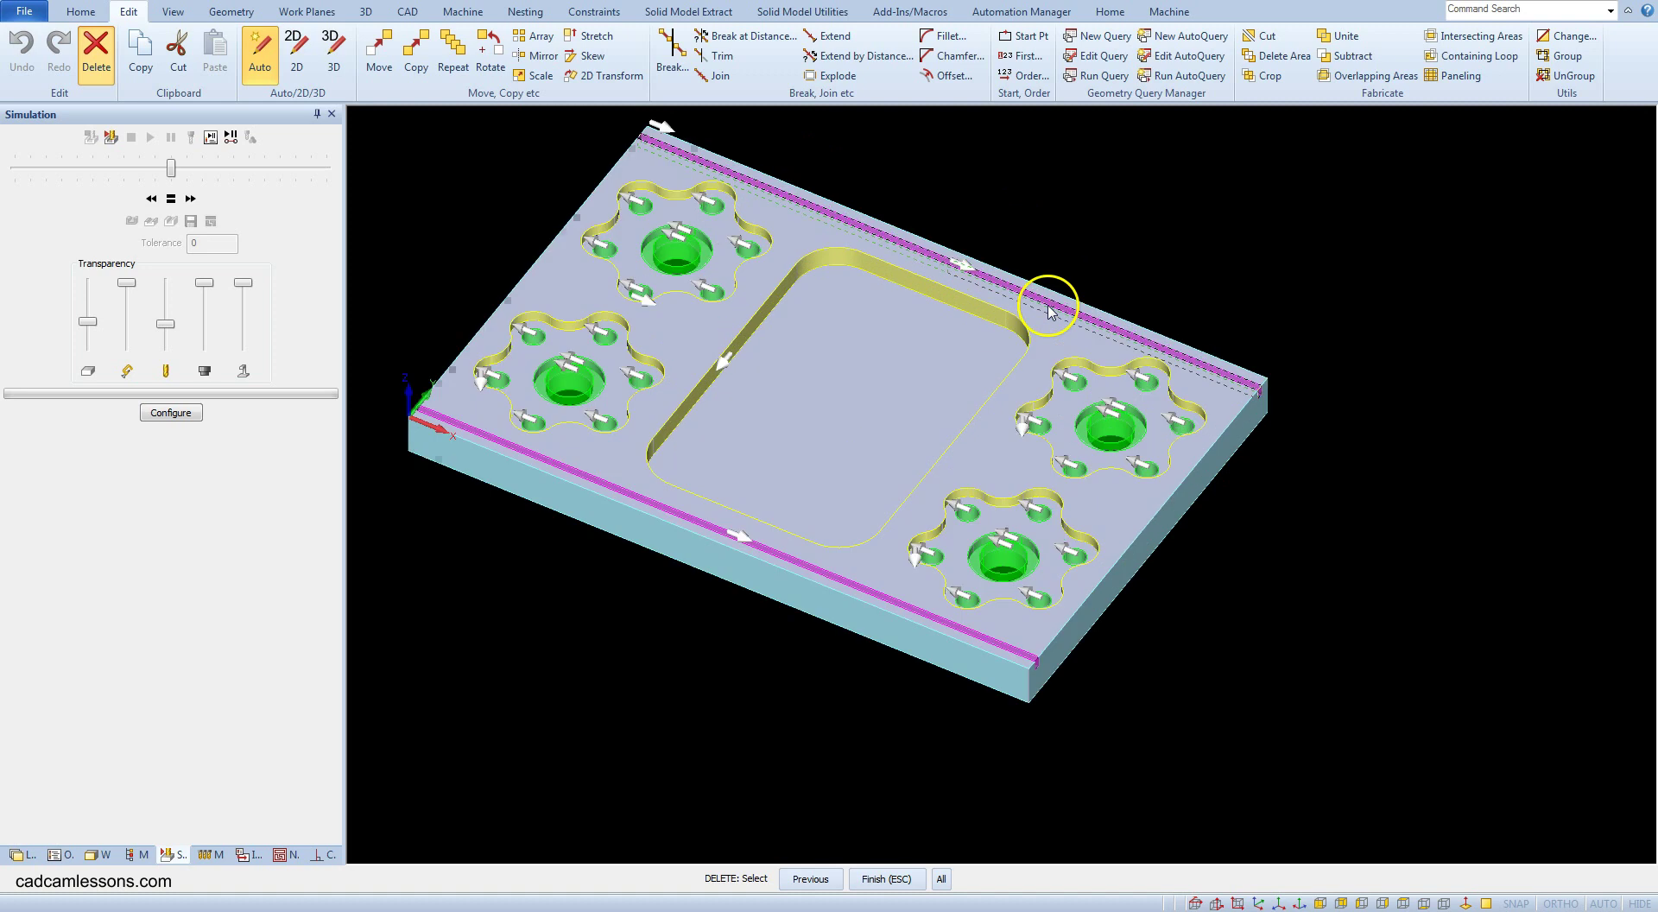
pyautogui.scroll(5, 1050, 312)
pyautogui.click(1080, 267)
pyautogui.scroll(-5, 1080, 267)
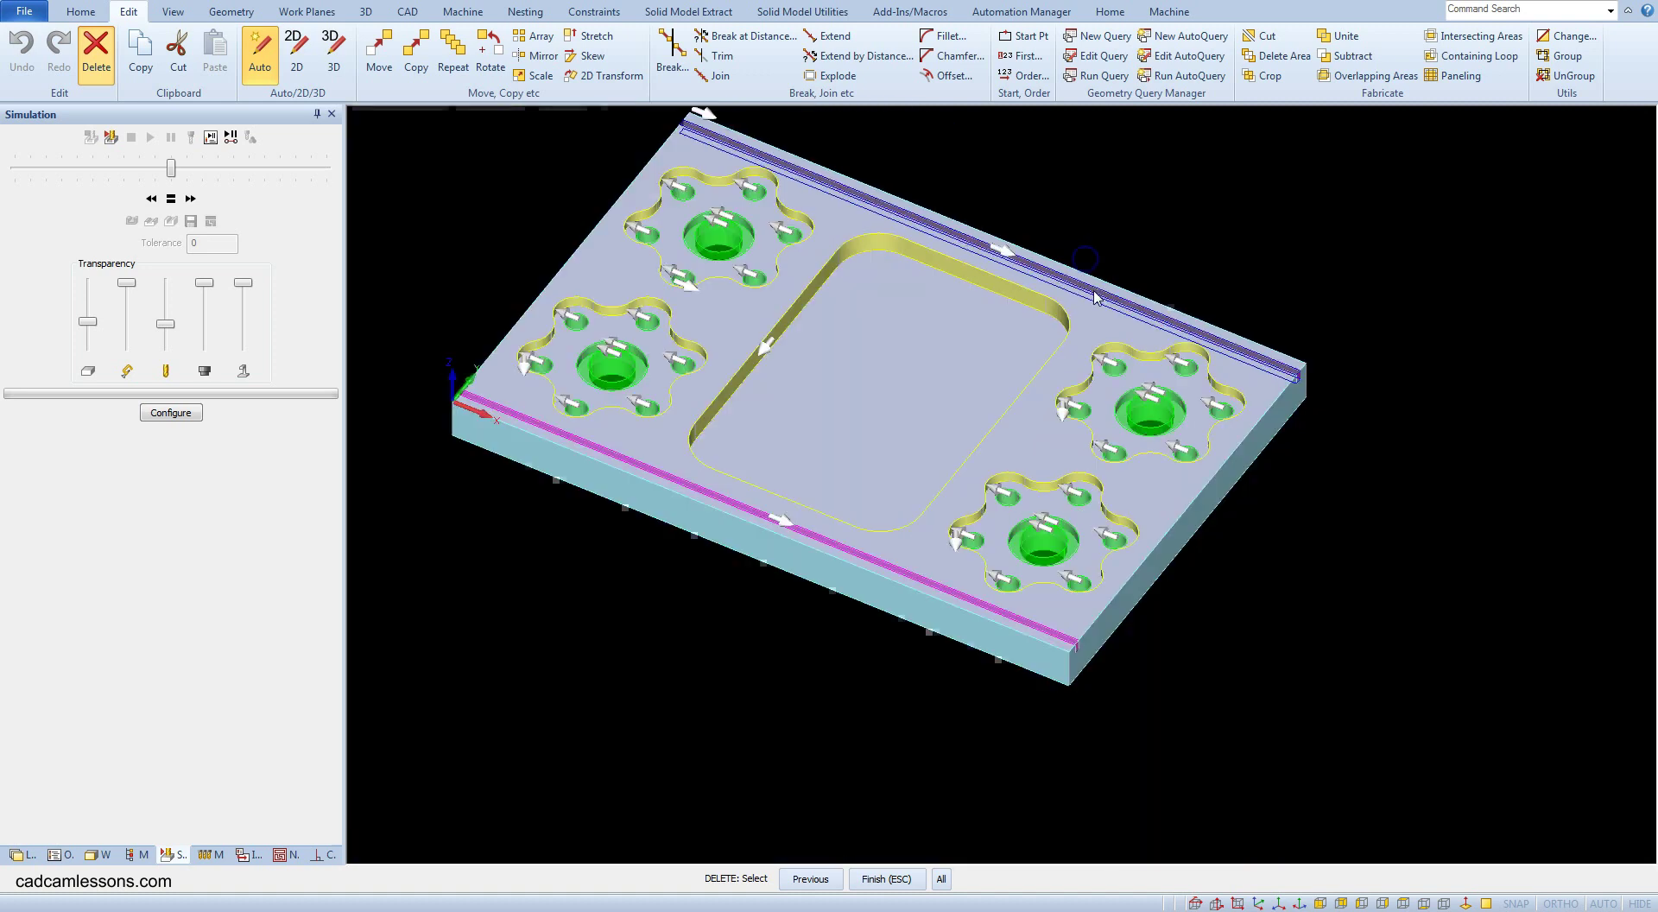
pyautogui.scroll(-3, 988, 404)
pyautogui.scroll(5, 1025, 252)
pyautogui.click(1020, 270)
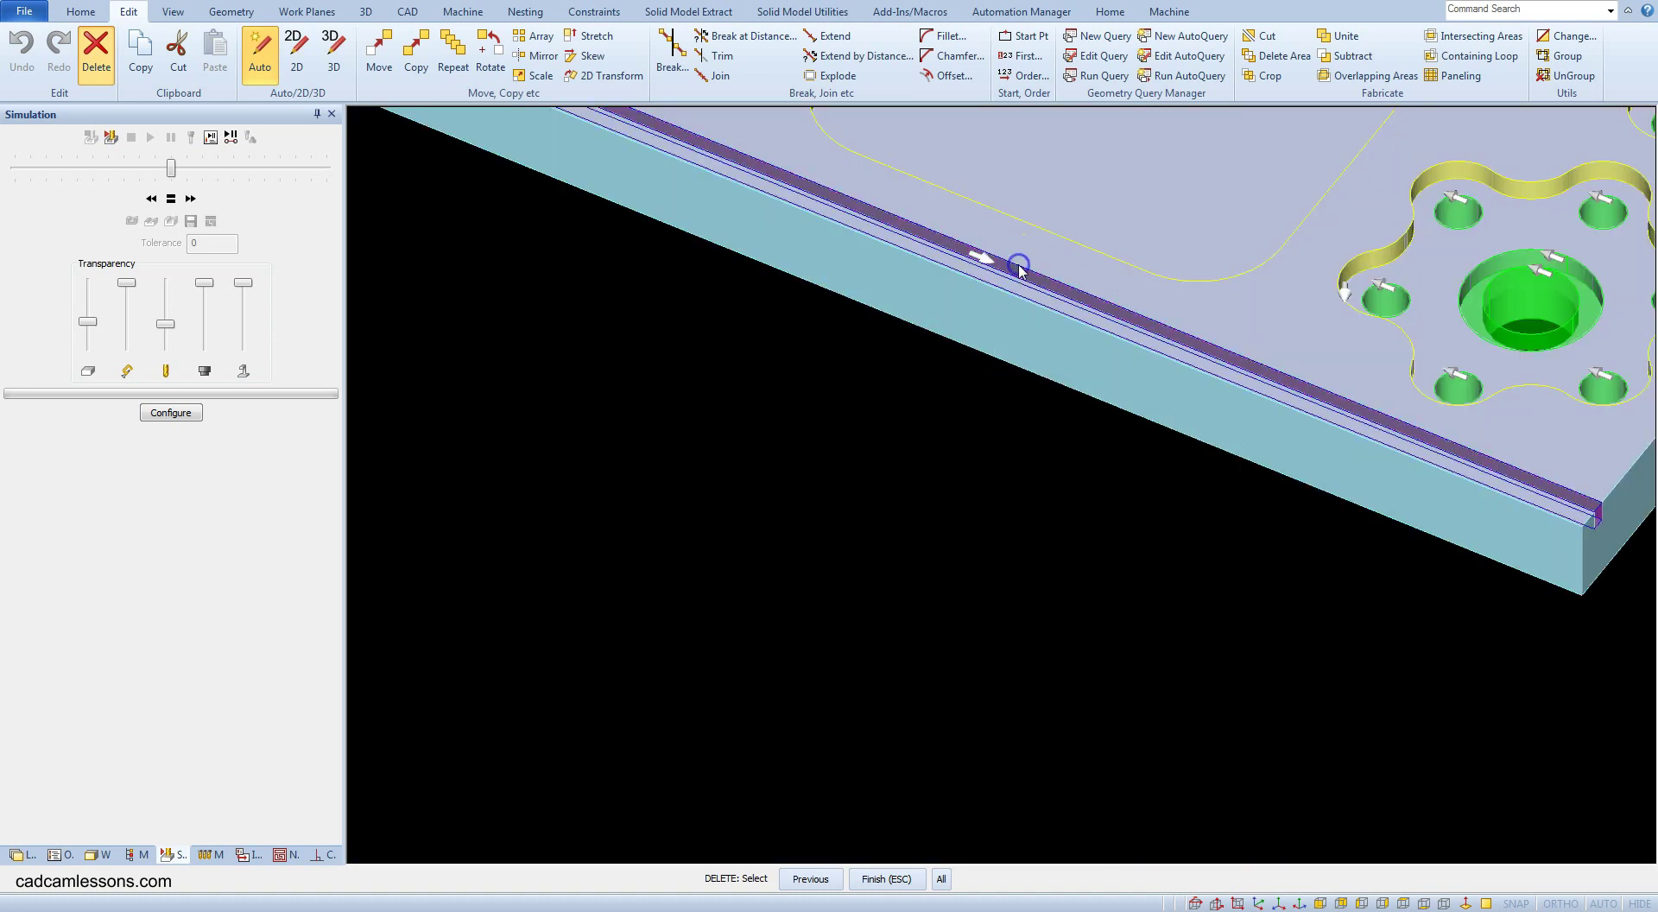
pyautogui.rightClick(1020, 271)
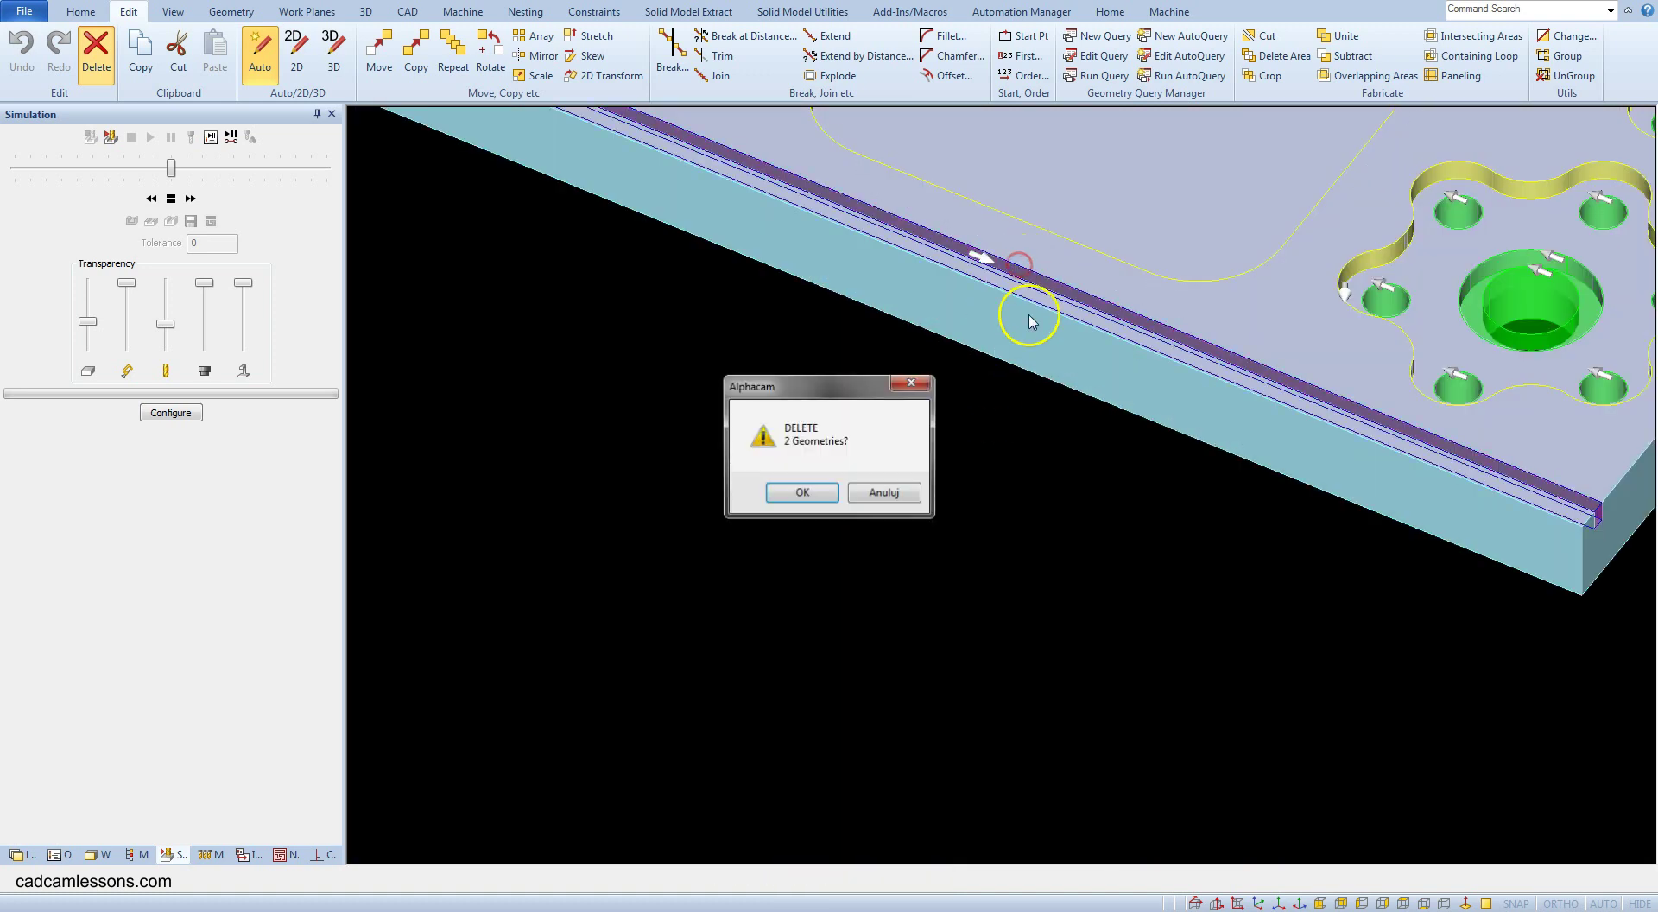
pyautogui.click(825, 493)
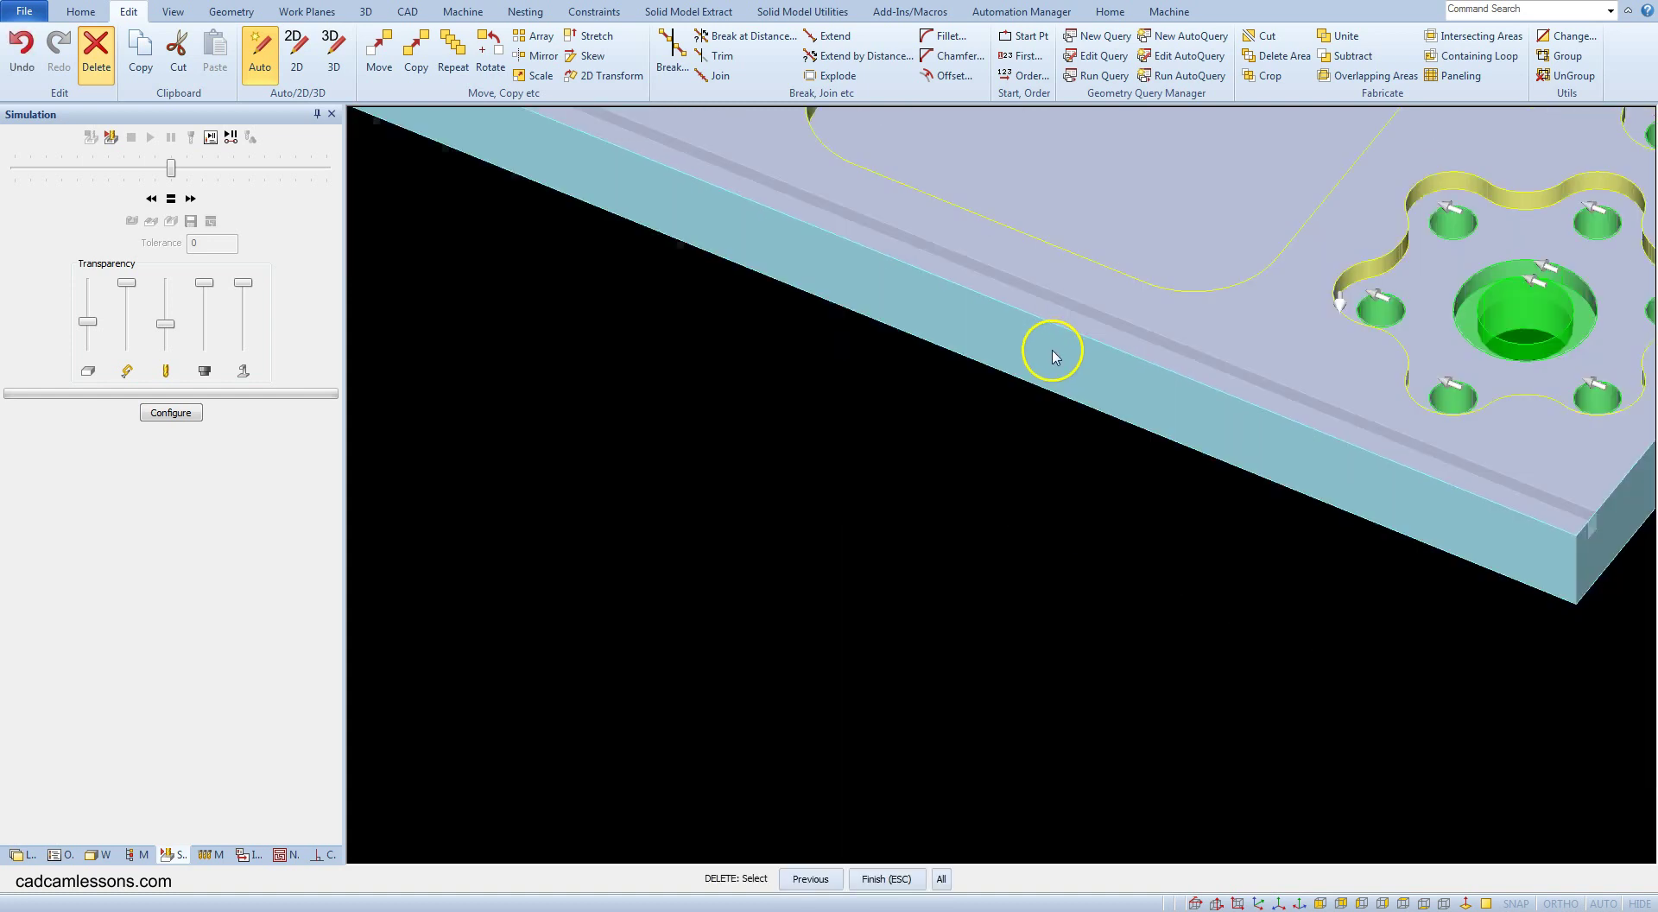
pyautogui.scroll(-5, 1053, 357)
pyautogui.rightClick(868, 464)
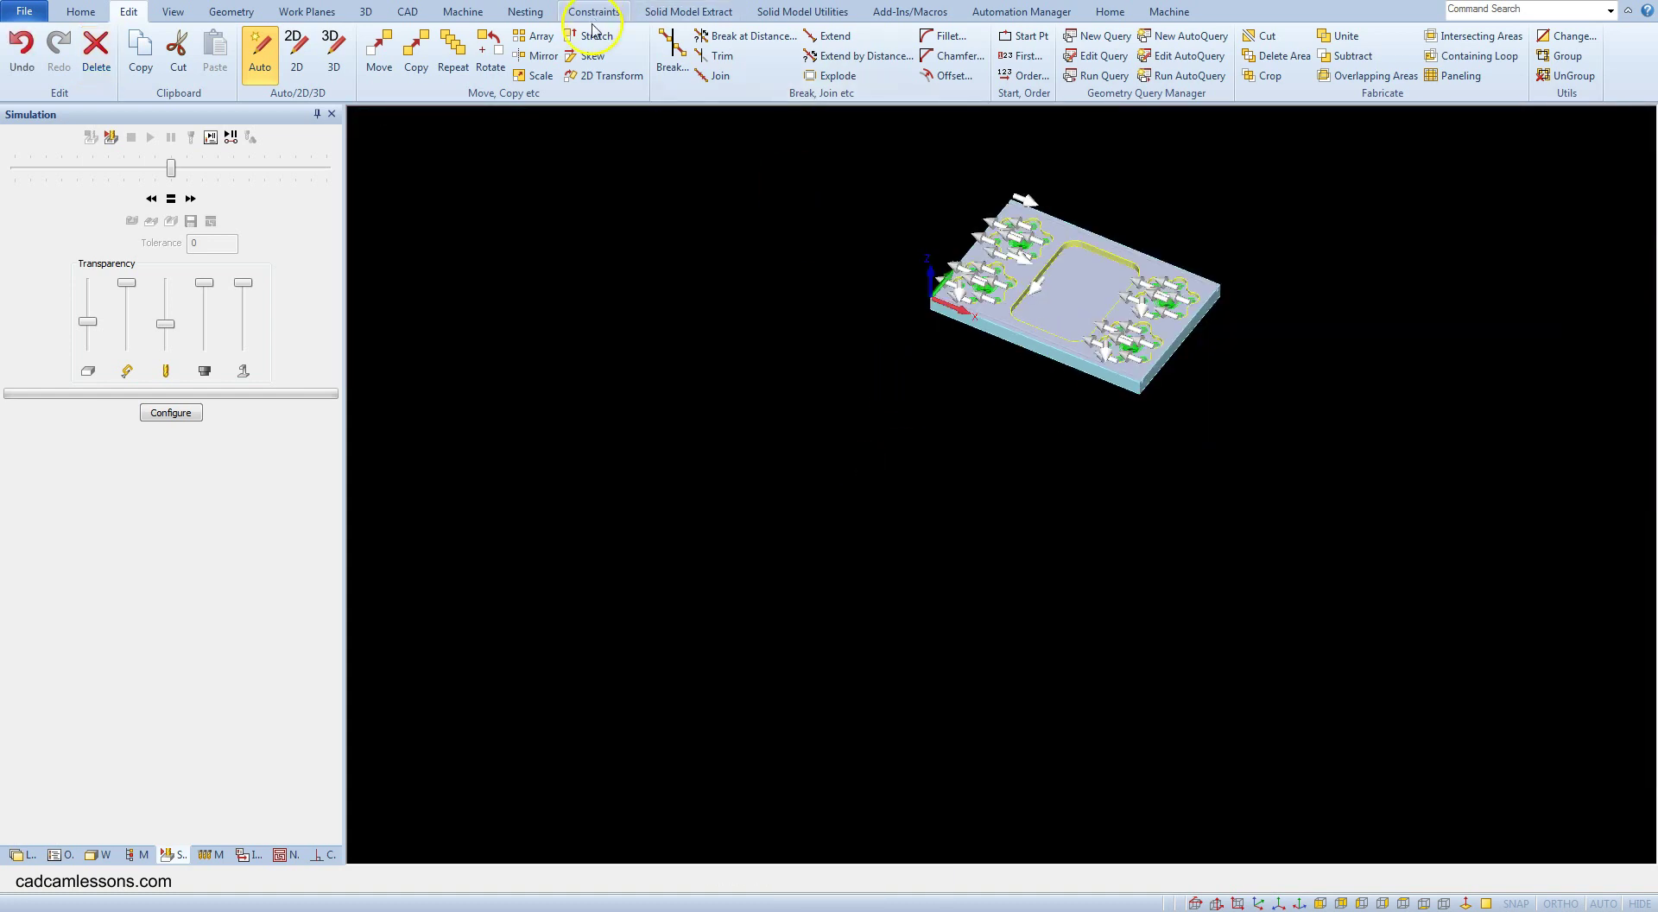
# Step: Extract an edge for sawing from the inner side face of the groove along the plate's near long edge
pyautogui.click(689, 12)
pyautogui.click(647, 62)
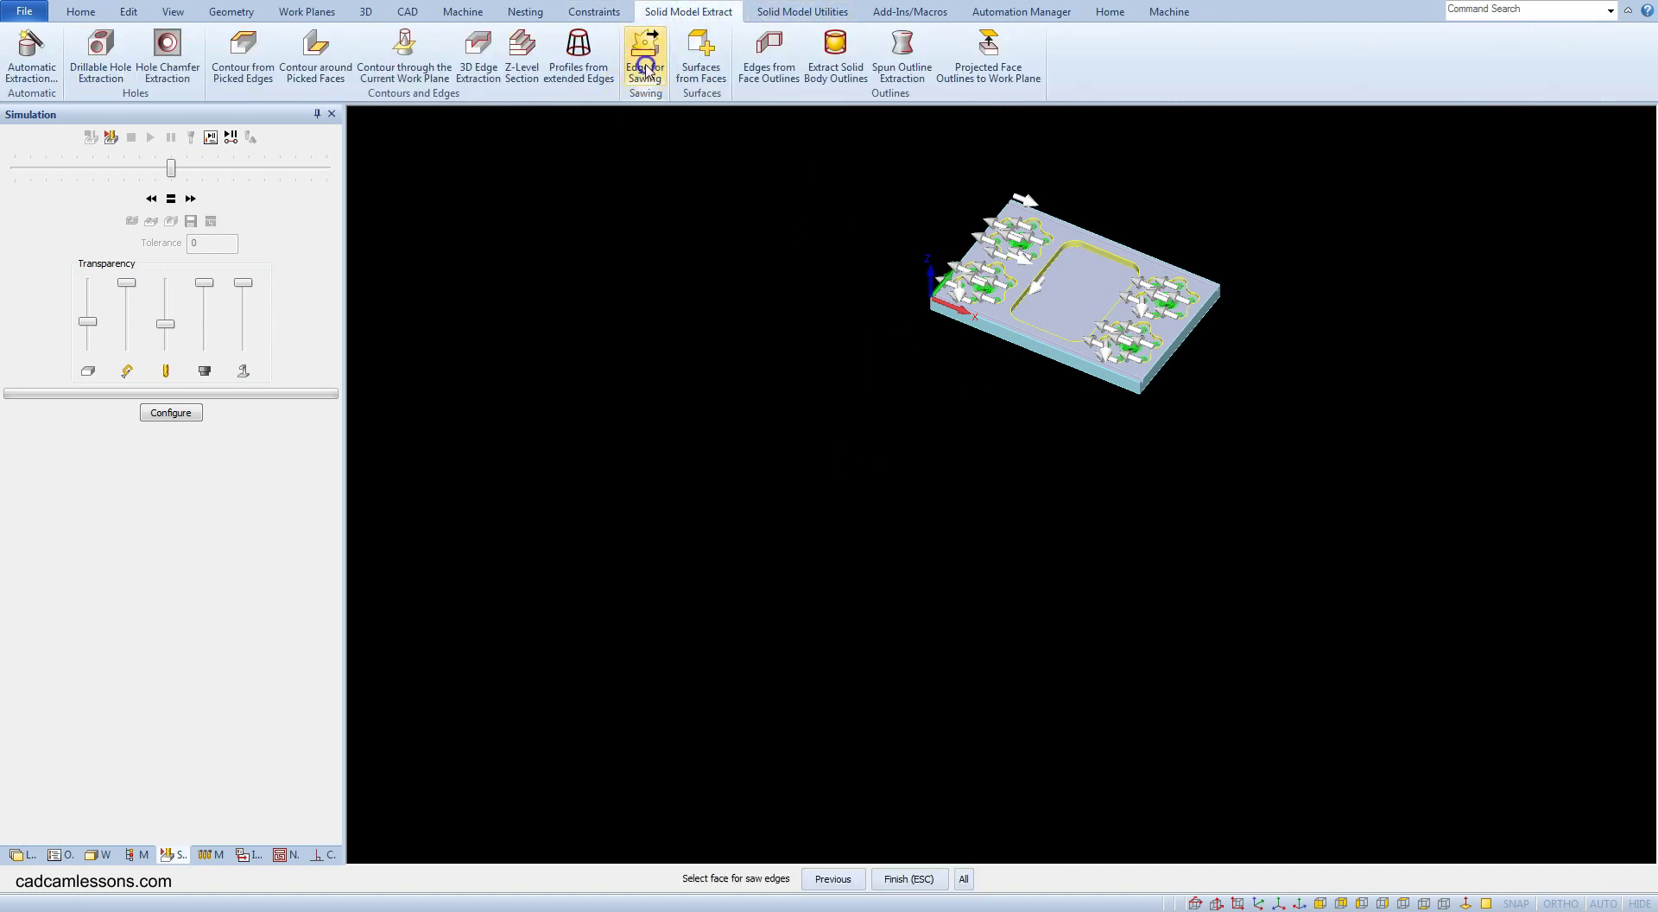
pyautogui.scroll(5, 1054, 367)
pyautogui.click(945, 425)
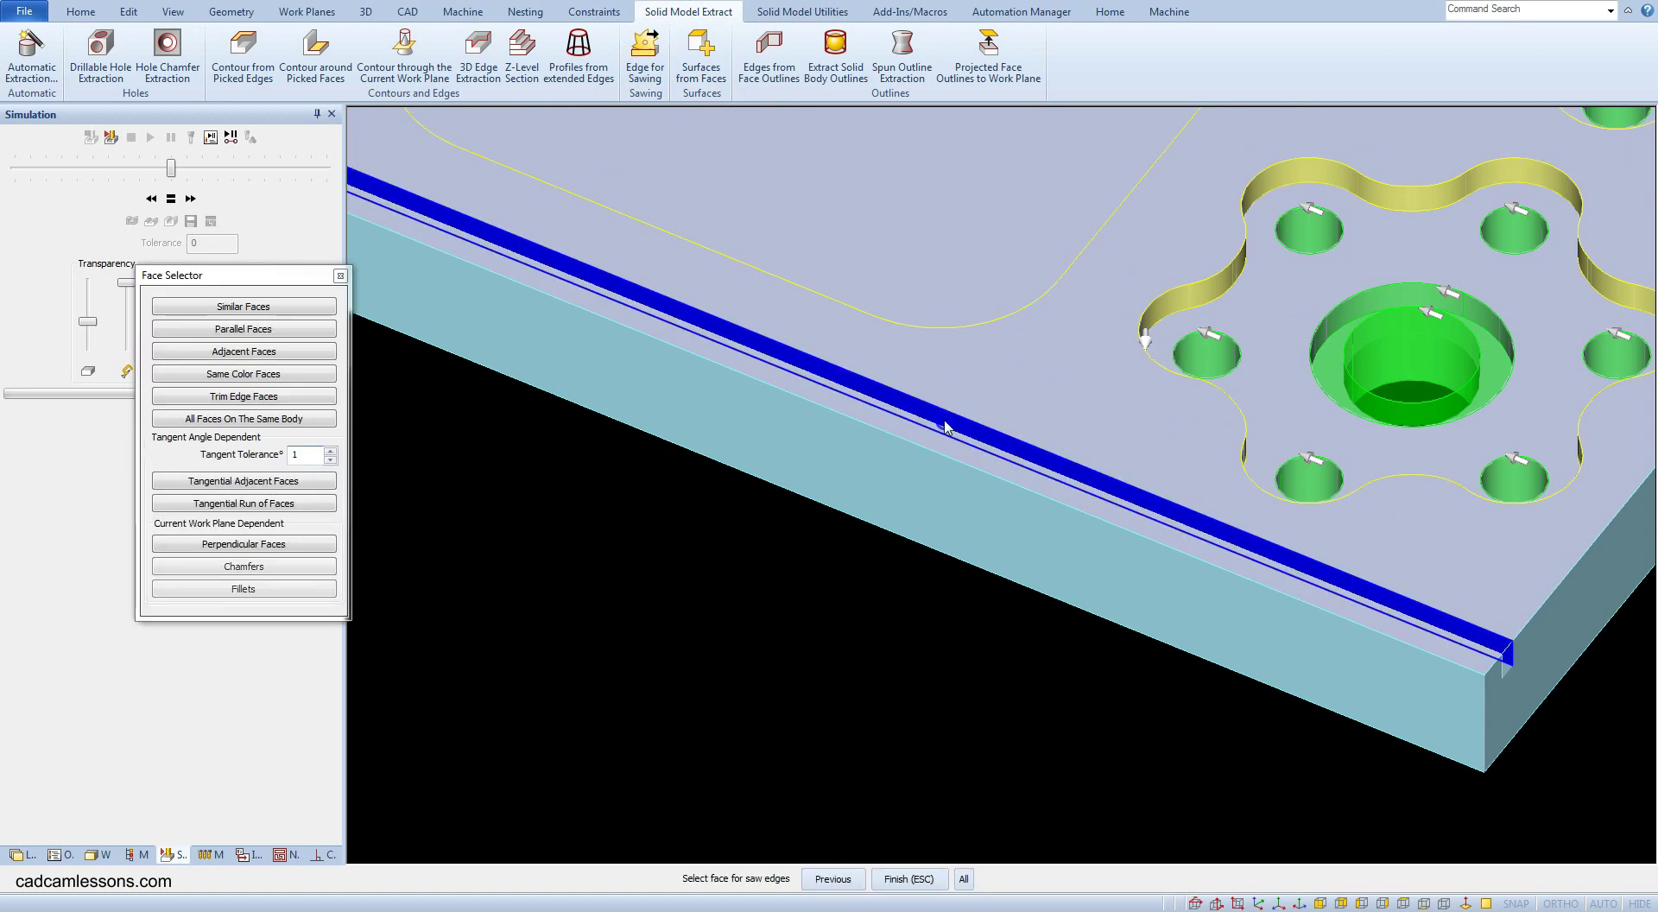
pyautogui.scroll(-3, 946, 425)
pyautogui.rightClick(945, 421)
pyautogui.scroll(-3, 976, 417)
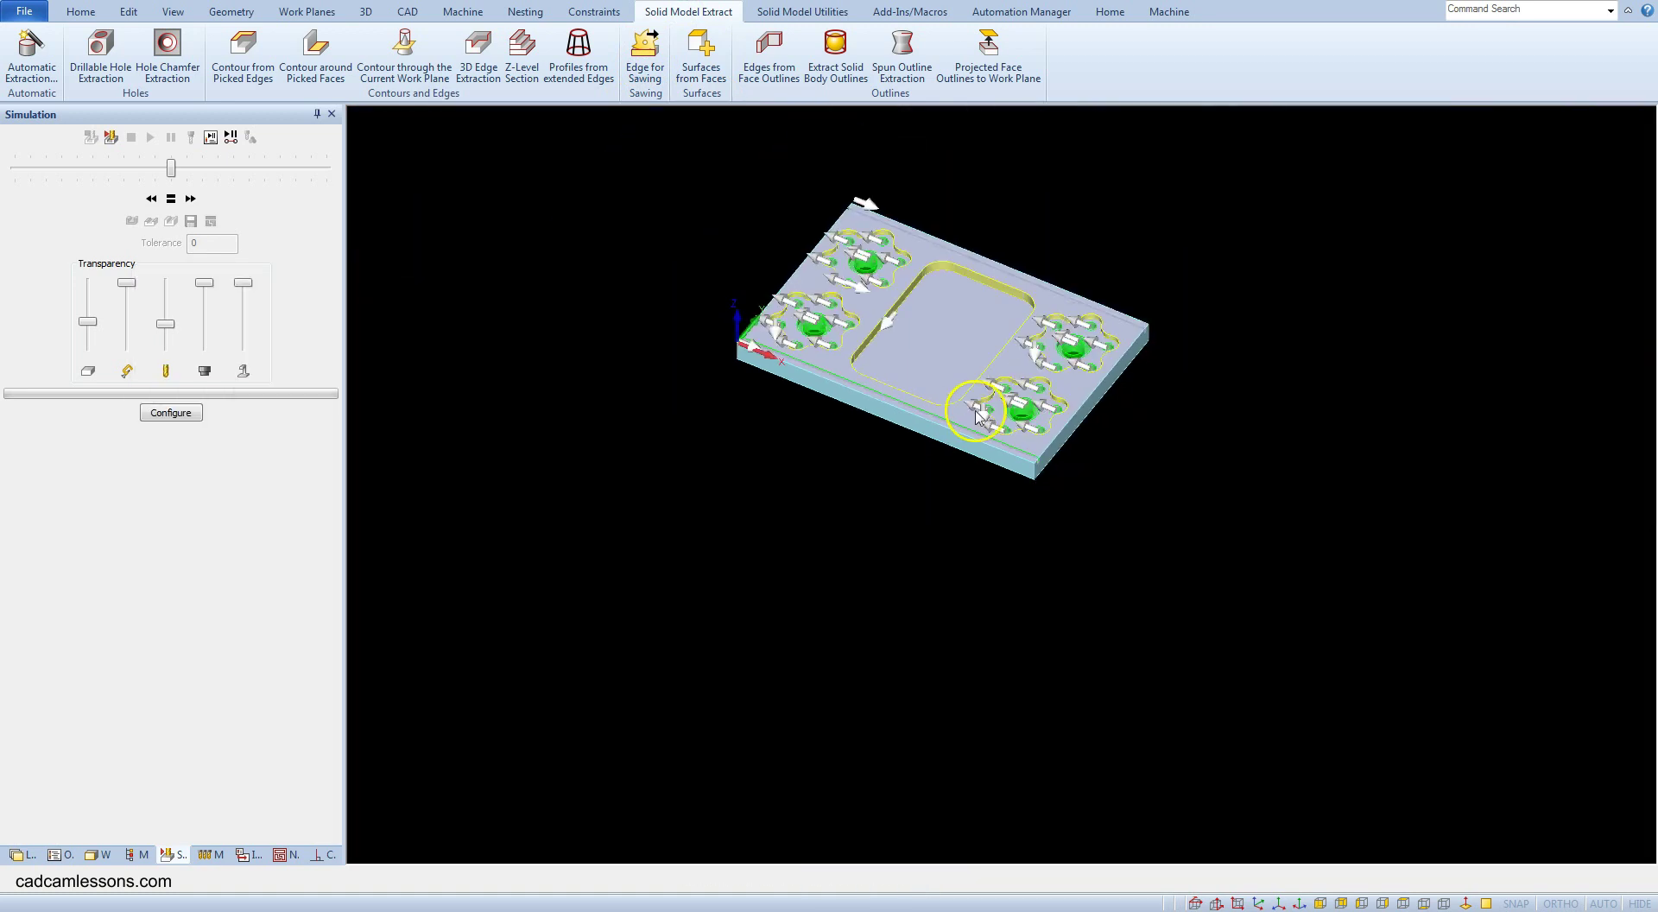
# Step: Extract an edge for sawing from the inner side face of the groove along the plate's far long edge
pyautogui.moveTo(1169, 296); pyautogui.dragTo(1132, 315, button='middle')
pyautogui.scroll(3, 1087, 304)
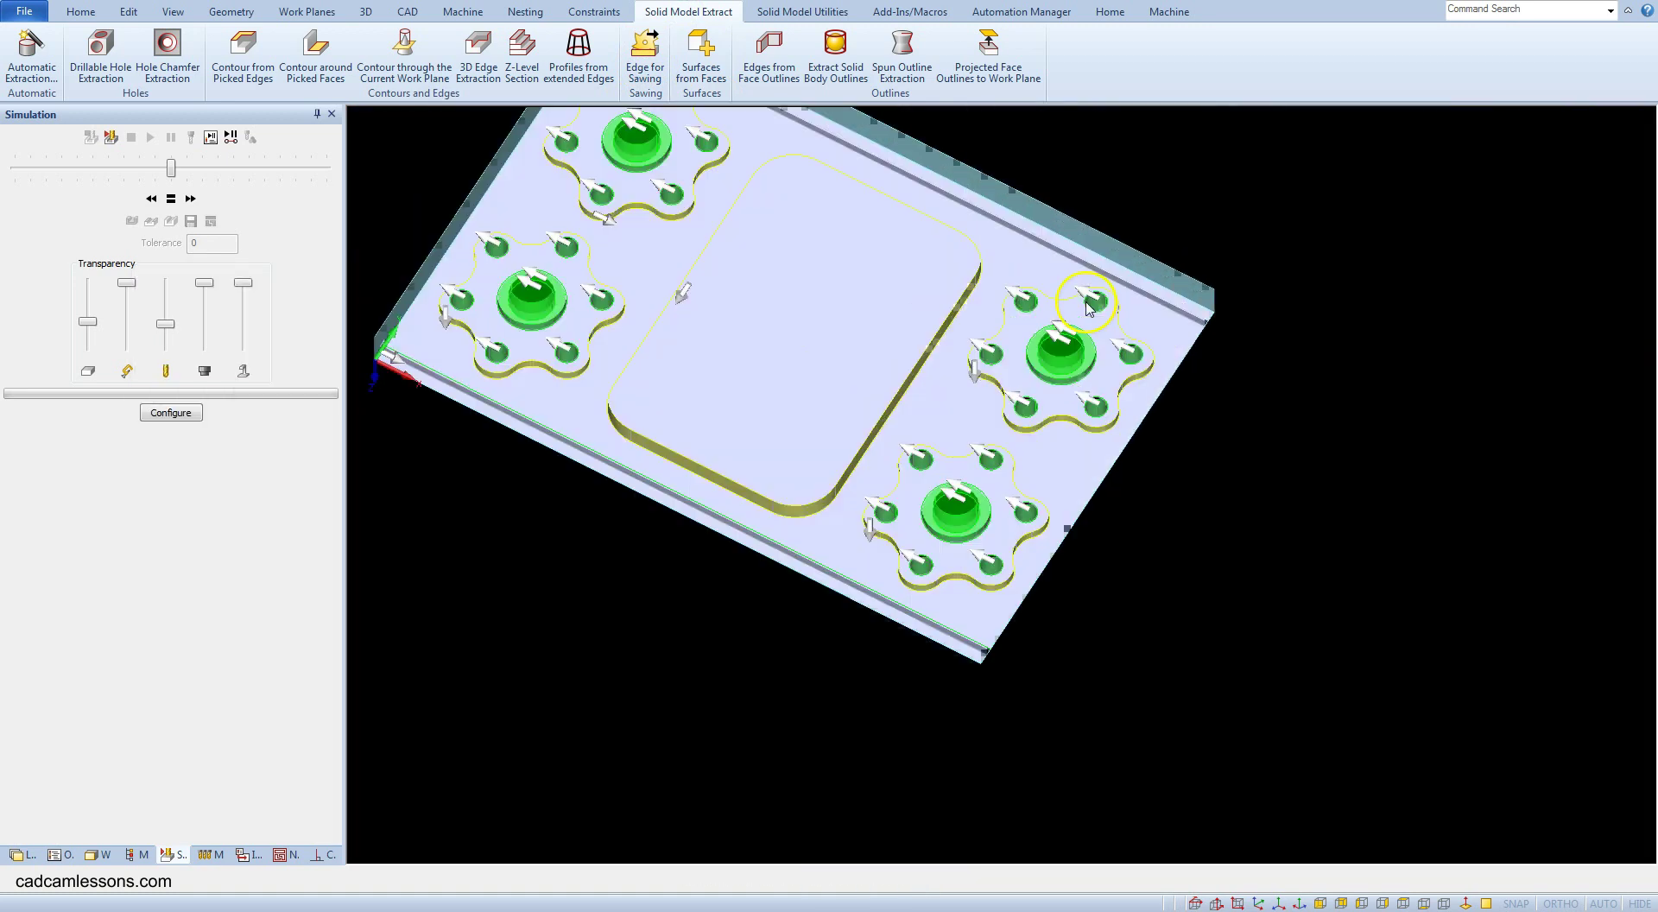
pyautogui.scroll(2, 1086, 304)
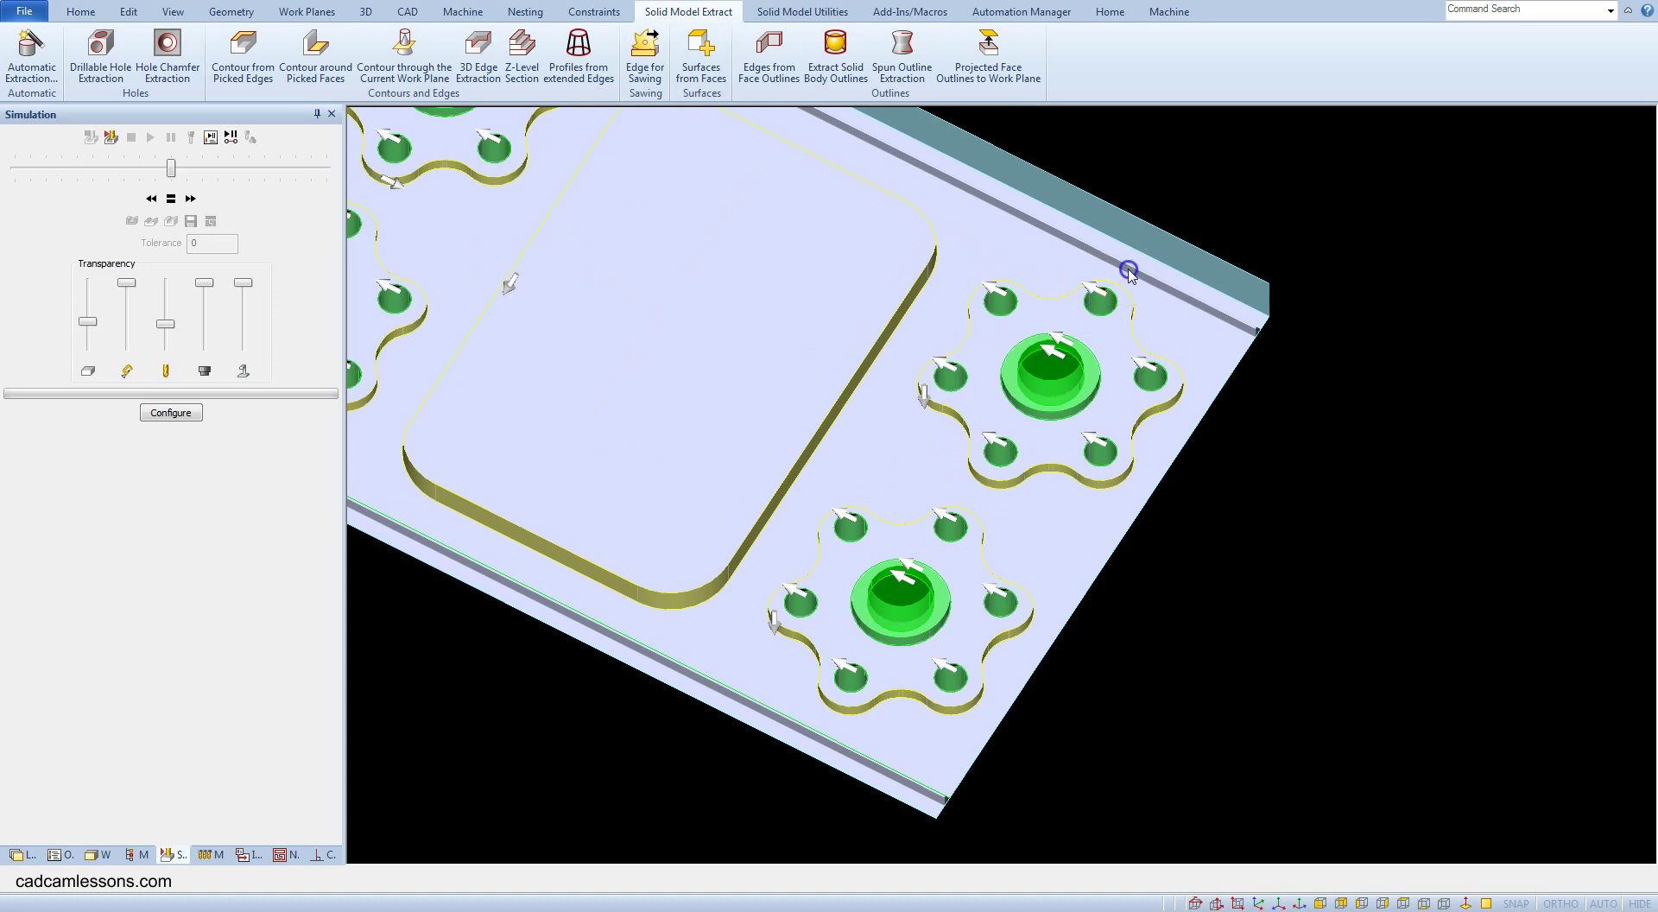
pyautogui.click(653, 102)
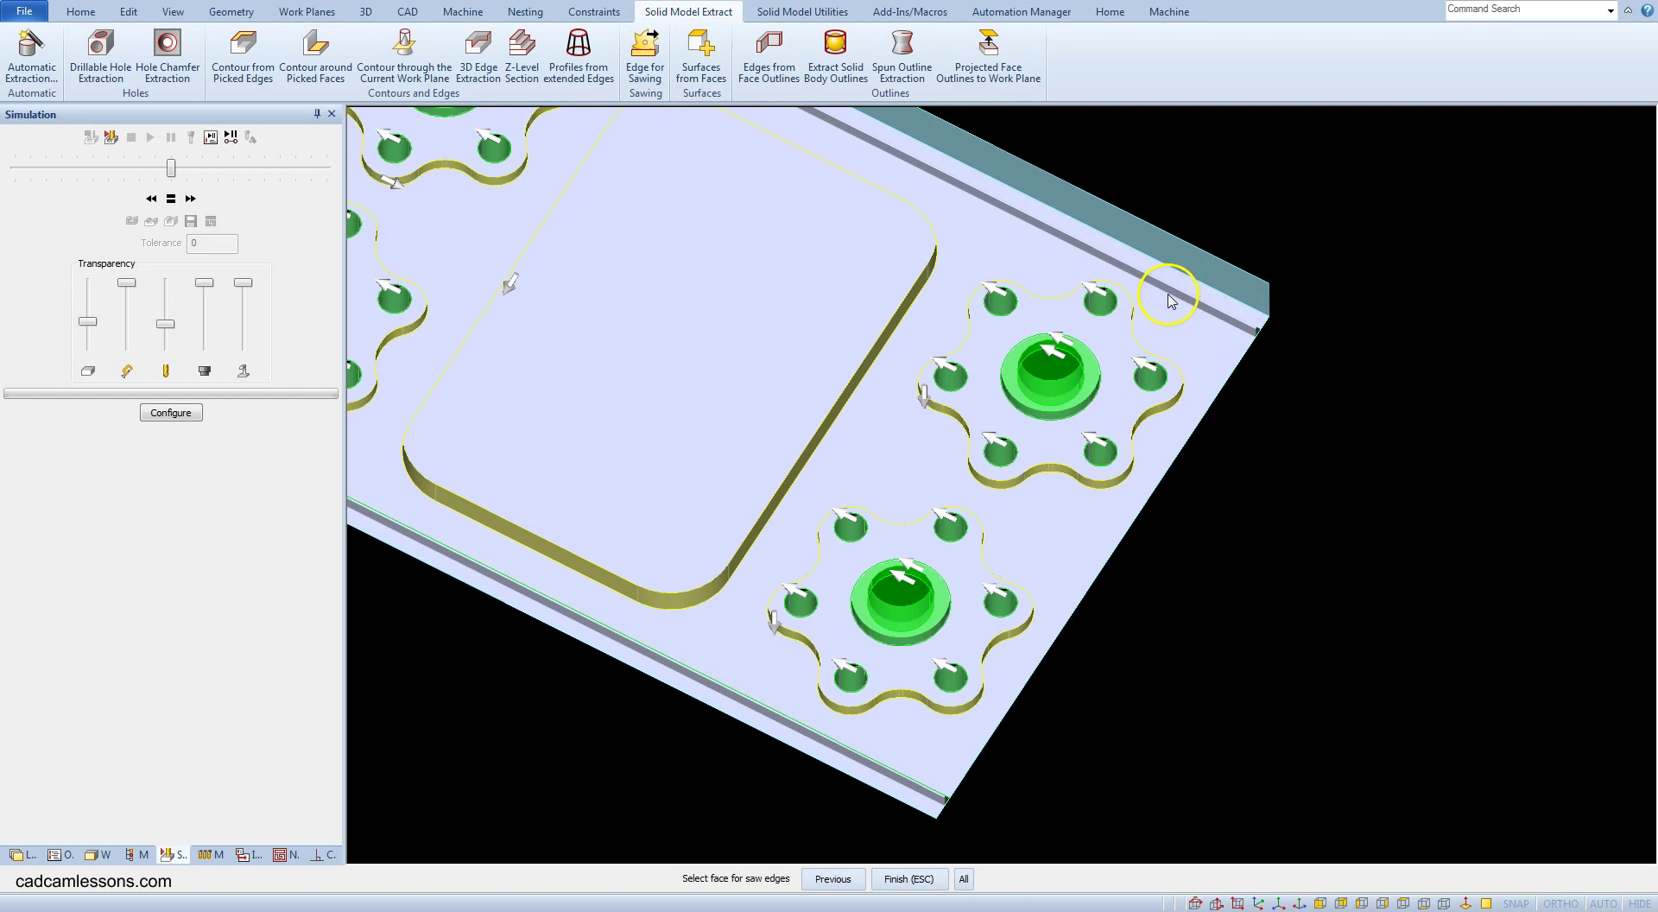
pyautogui.rightClick(1168, 296)
pyautogui.press('Escape')
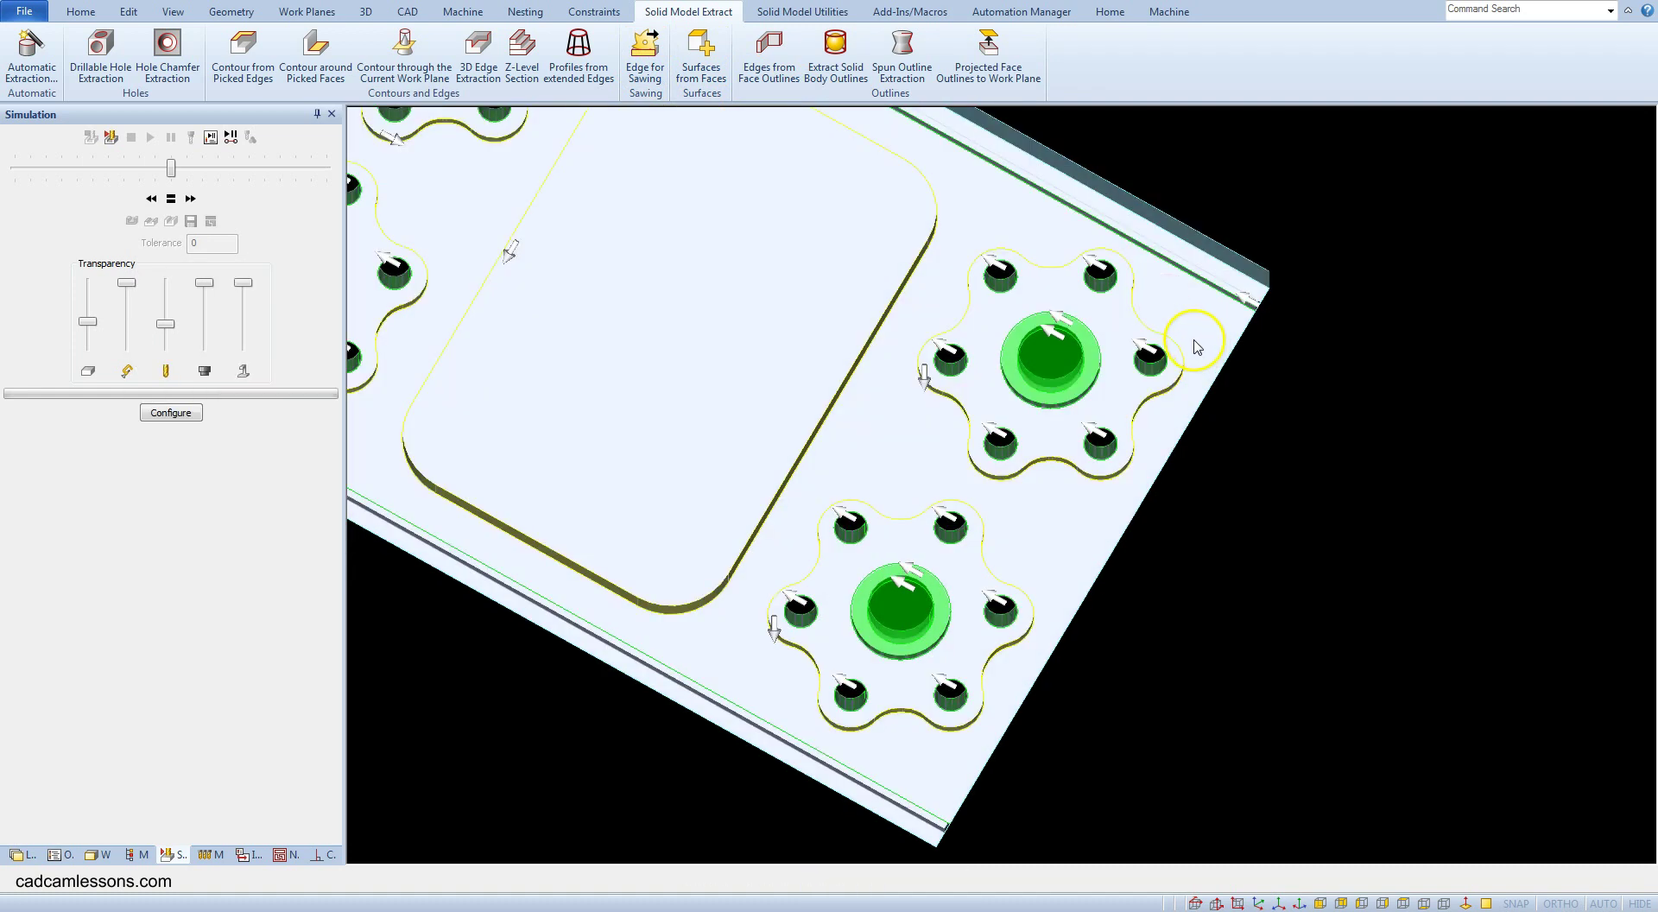
pyautogui.click(1193, 339)
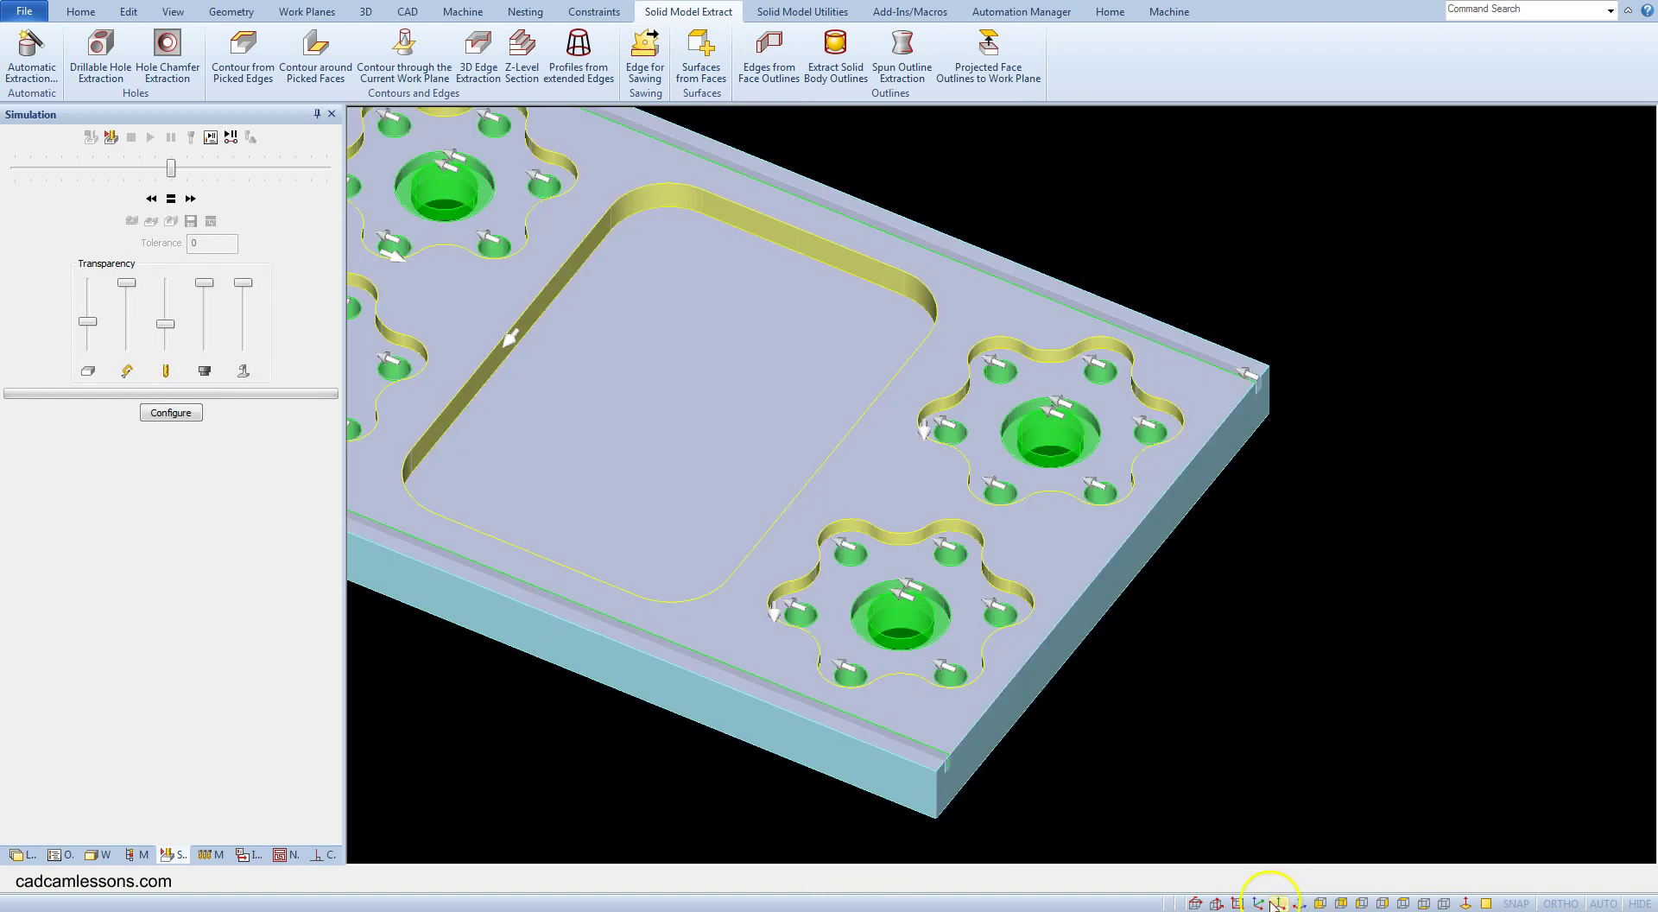
pyautogui.click(1261, 903)
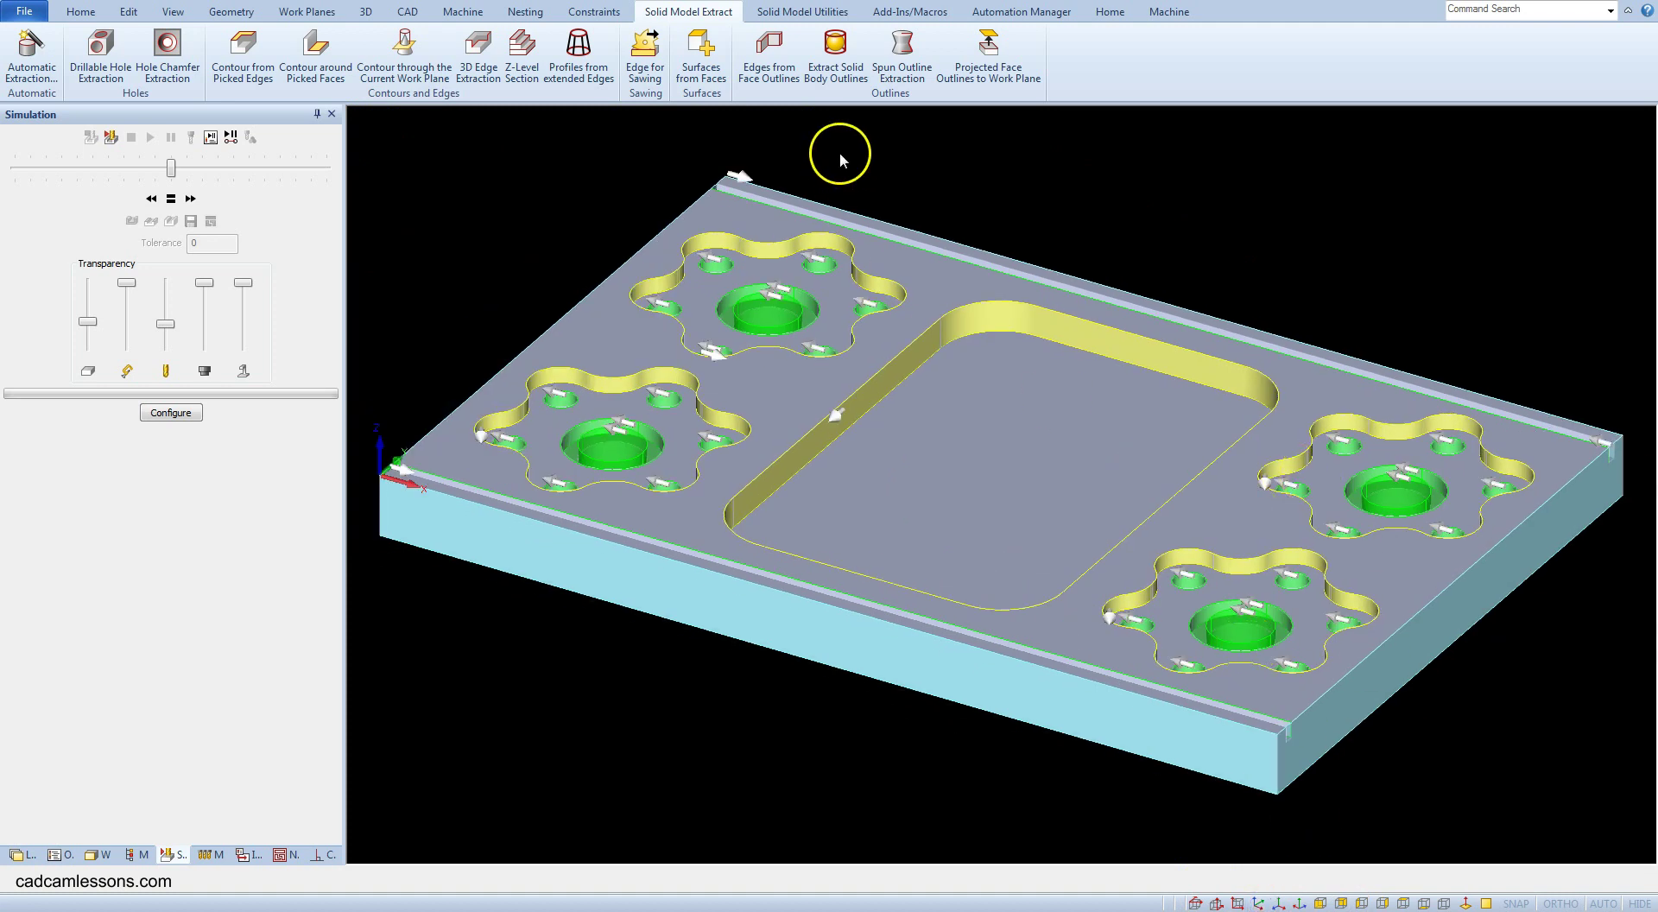
# Step: Start a sawing operation on selected geometries with automatic Z levels and review its corner, open-end and head position options
pyautogui.click(463, 11)
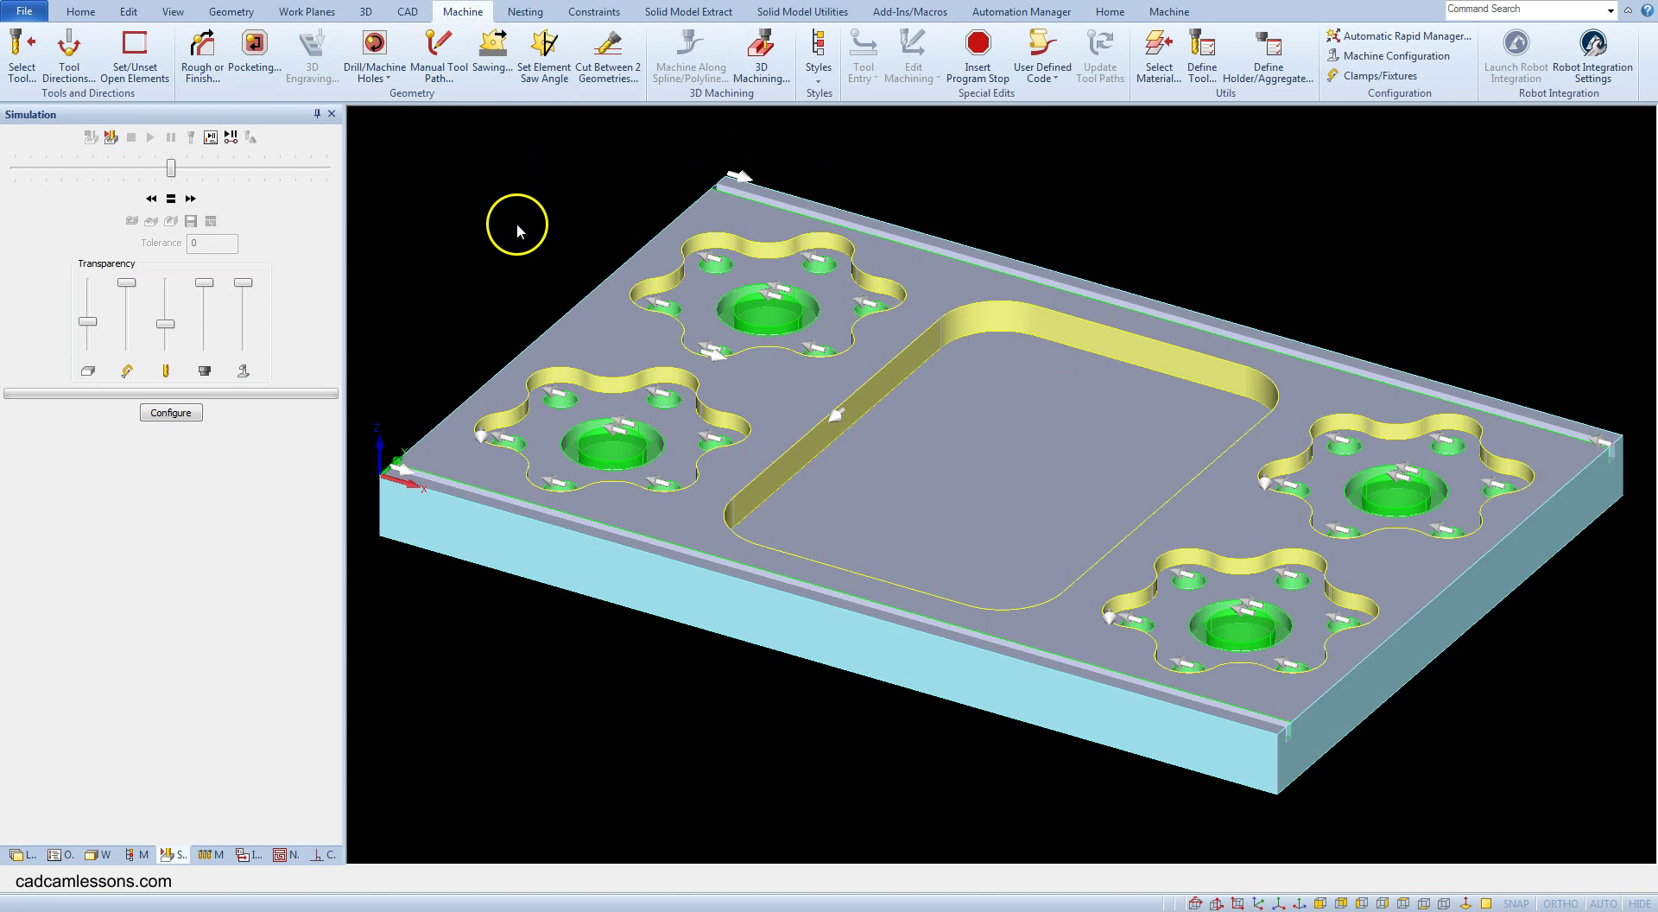
pyautogui.click(494, 61)
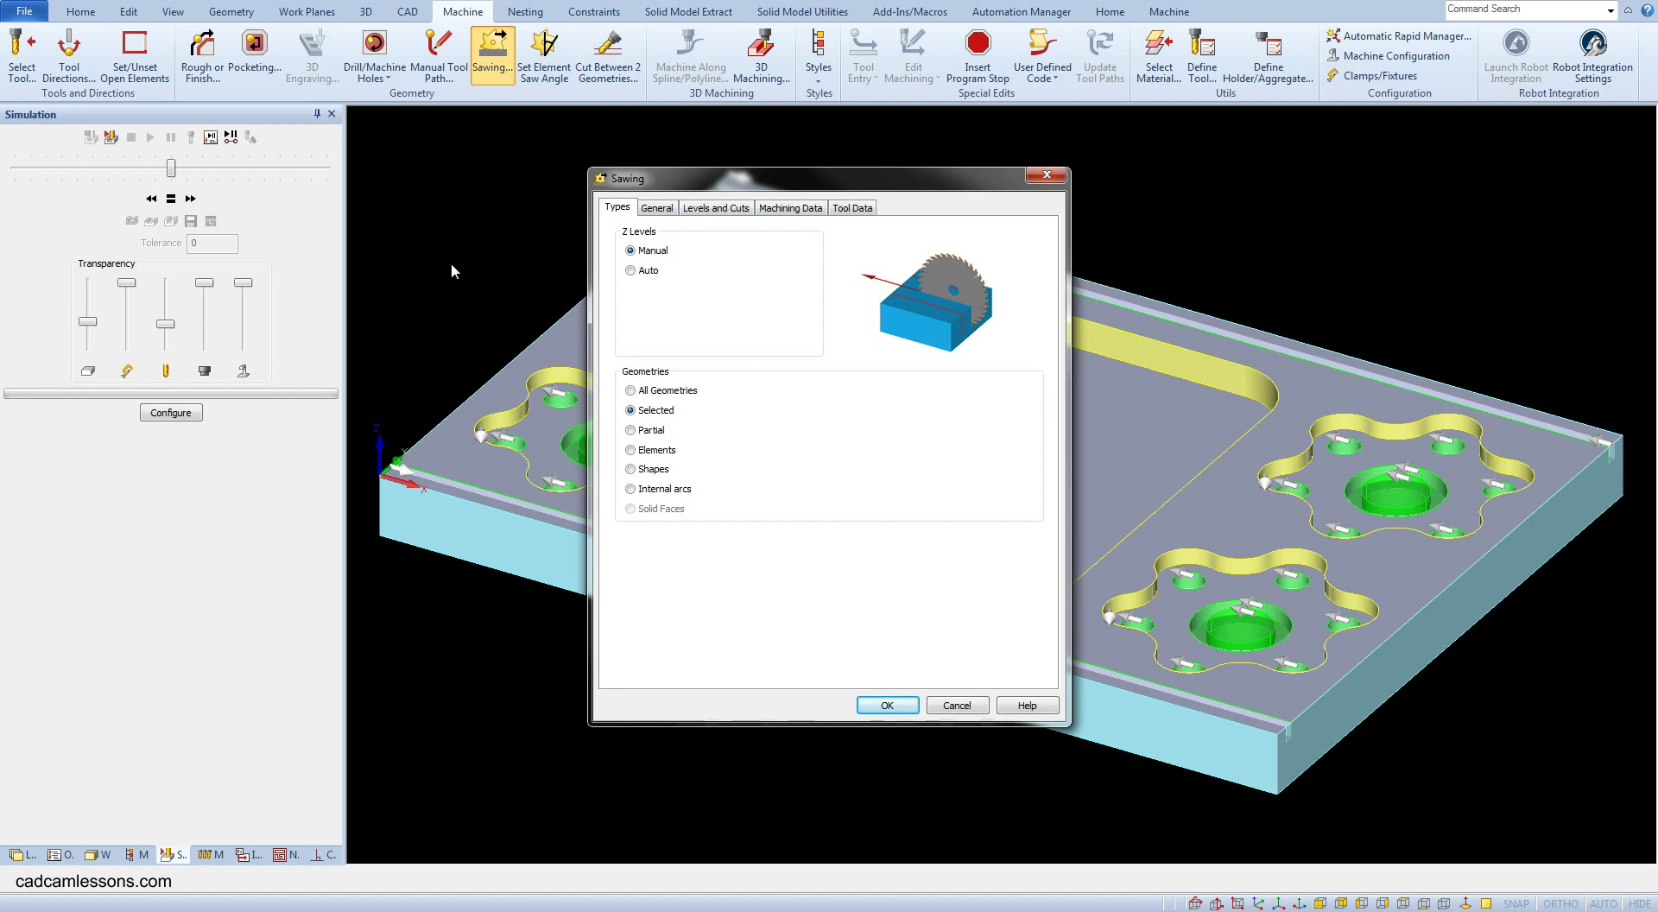
pyautogui.click(631, 270)
pyautogui.click(653, 209)
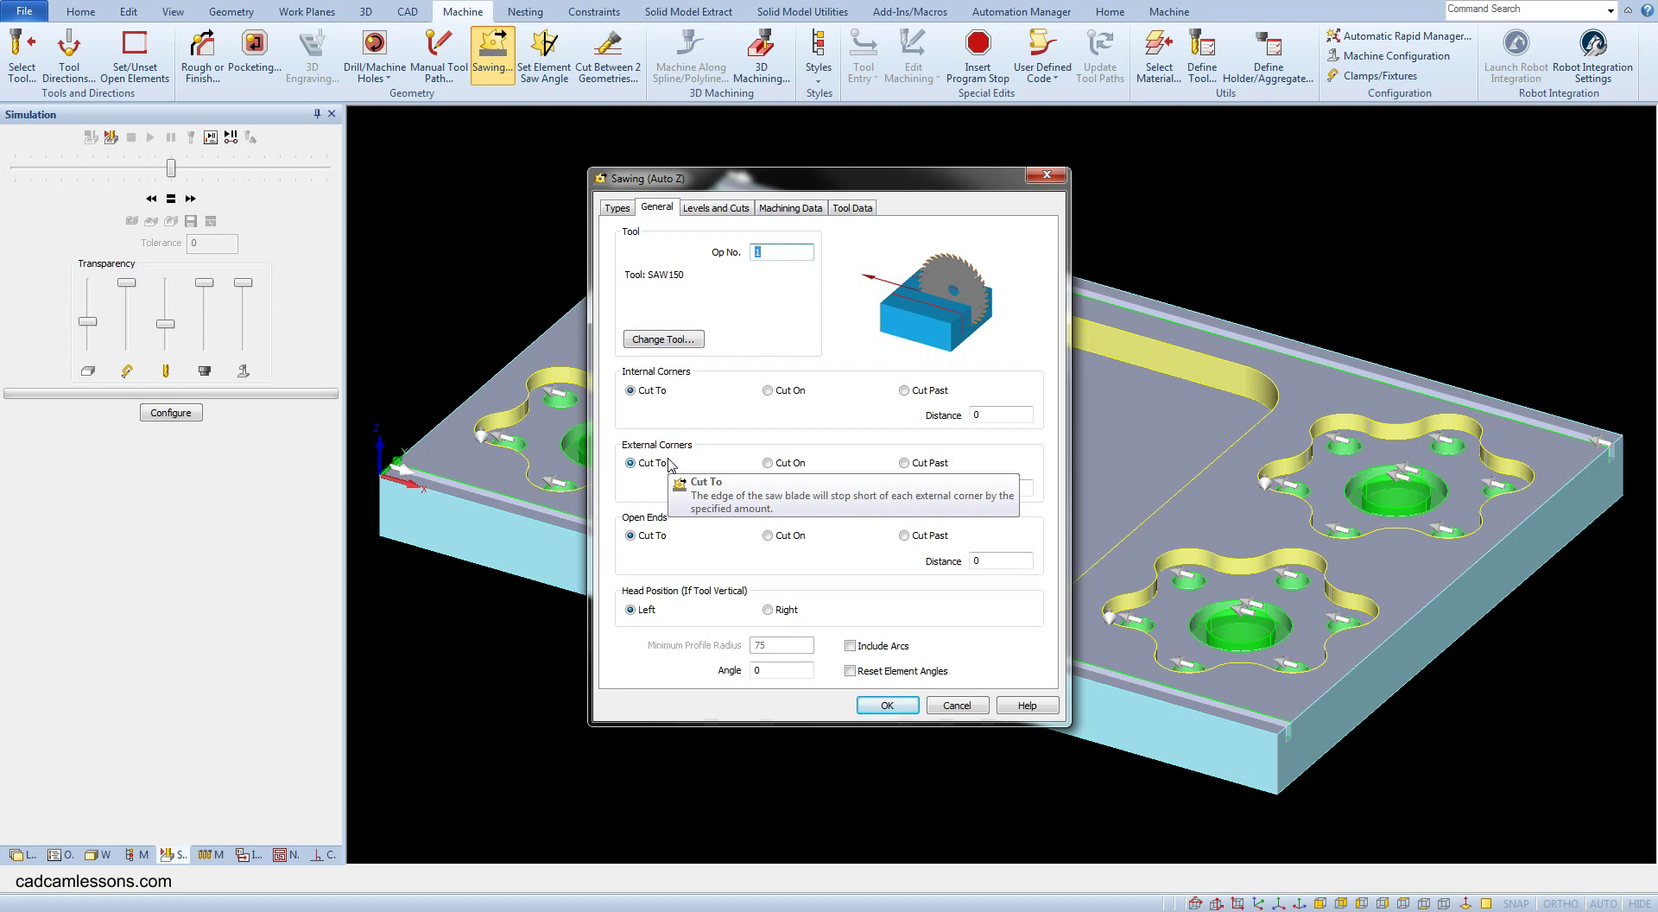
pyautogui.click(724, 471)
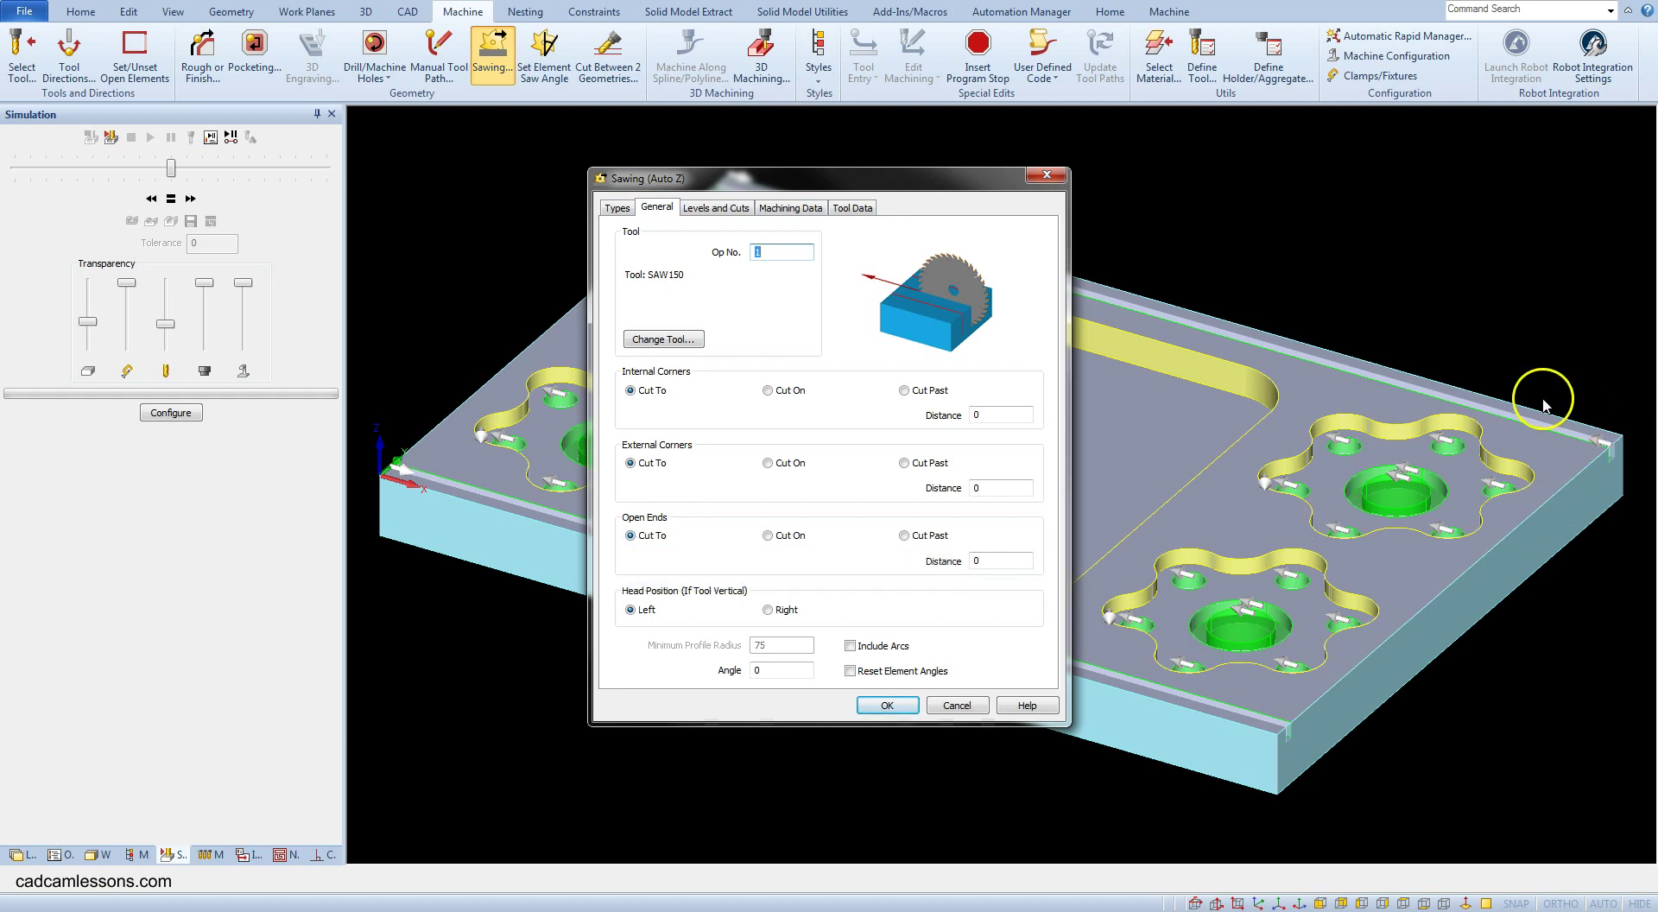
pyautogui.moveTo(1547, 385); pyautogui.dragTo(1488, 370, button='middle')
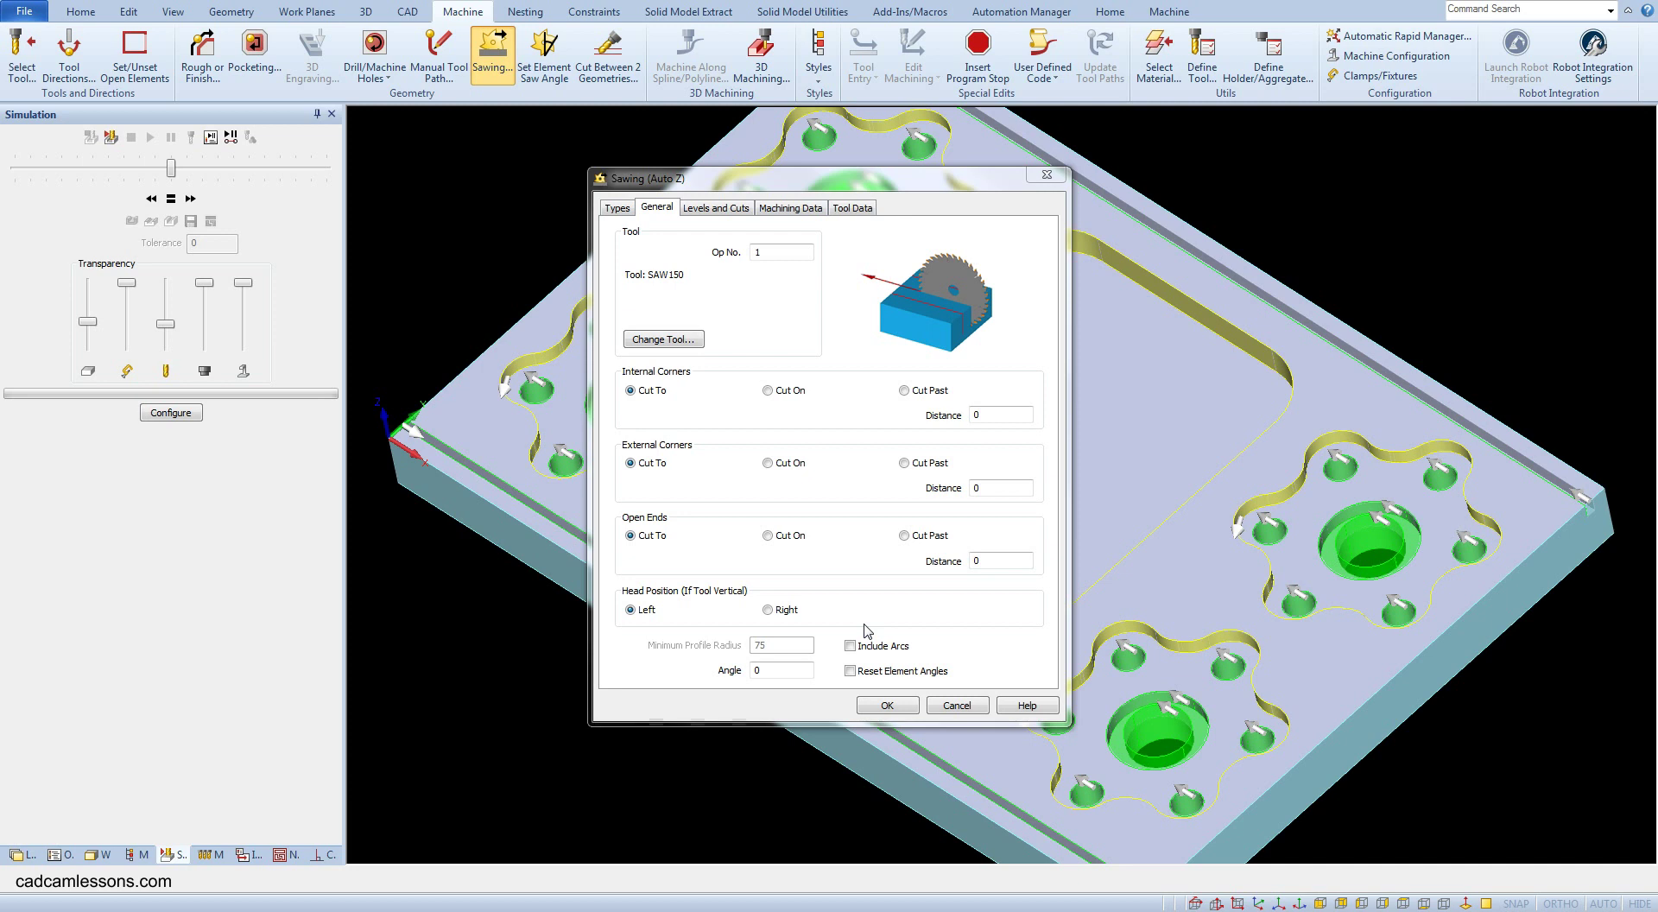
# Step: Set the sawing operation's safe rapid distance to 25 and its feed down distance to 5
pyautogui.click(710, 208)
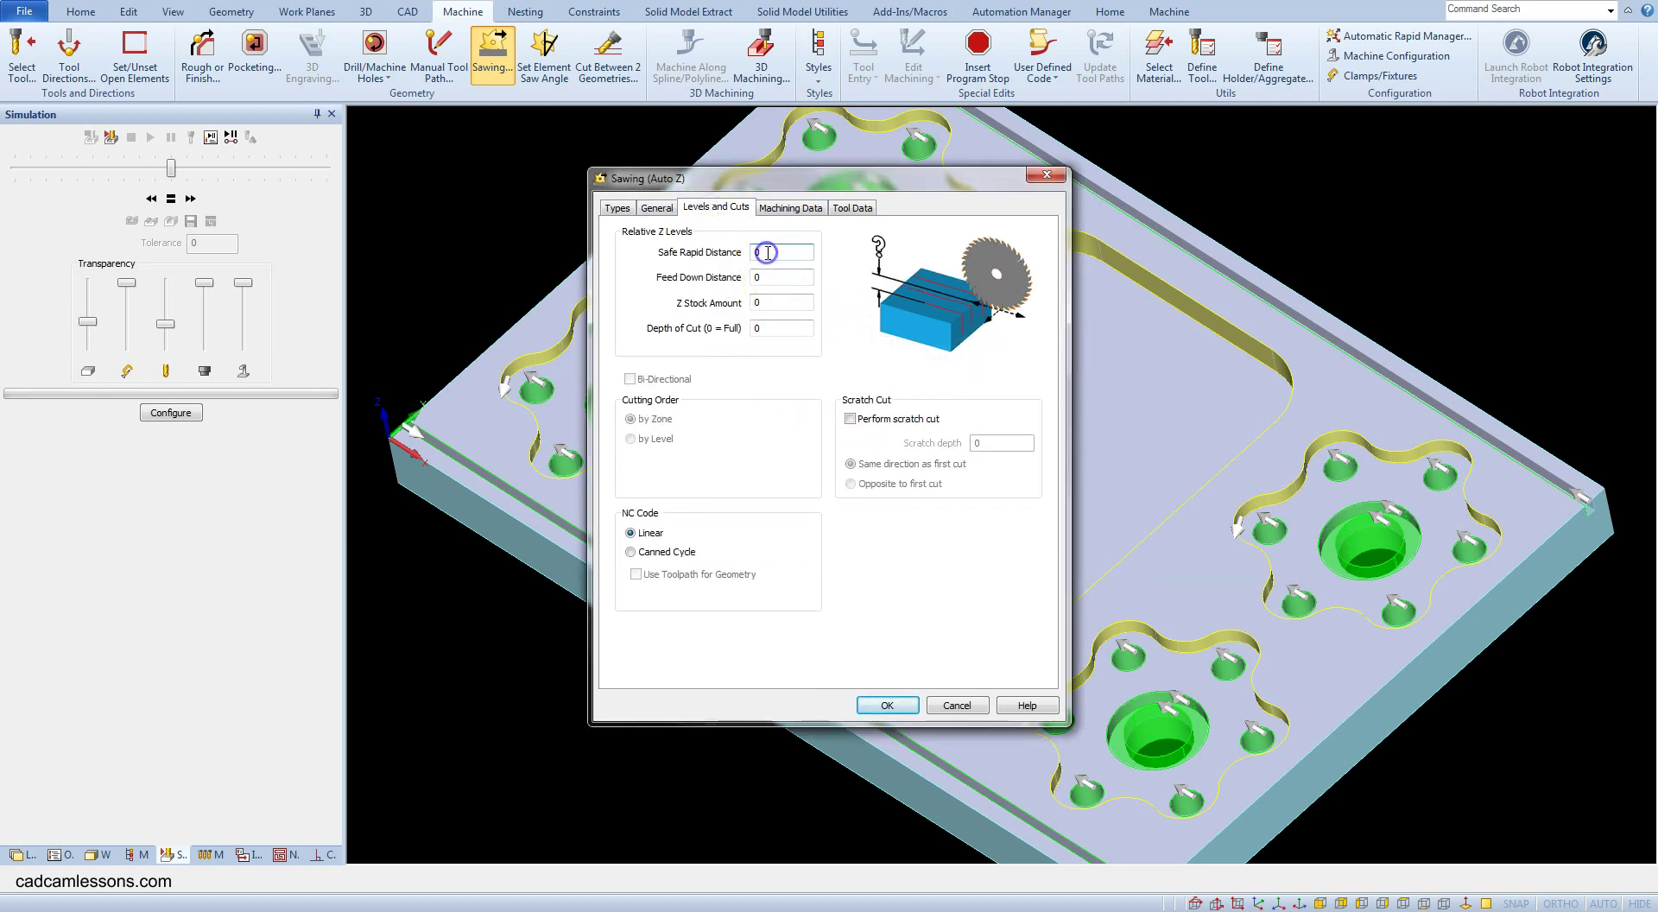
pyautogui.write('25')
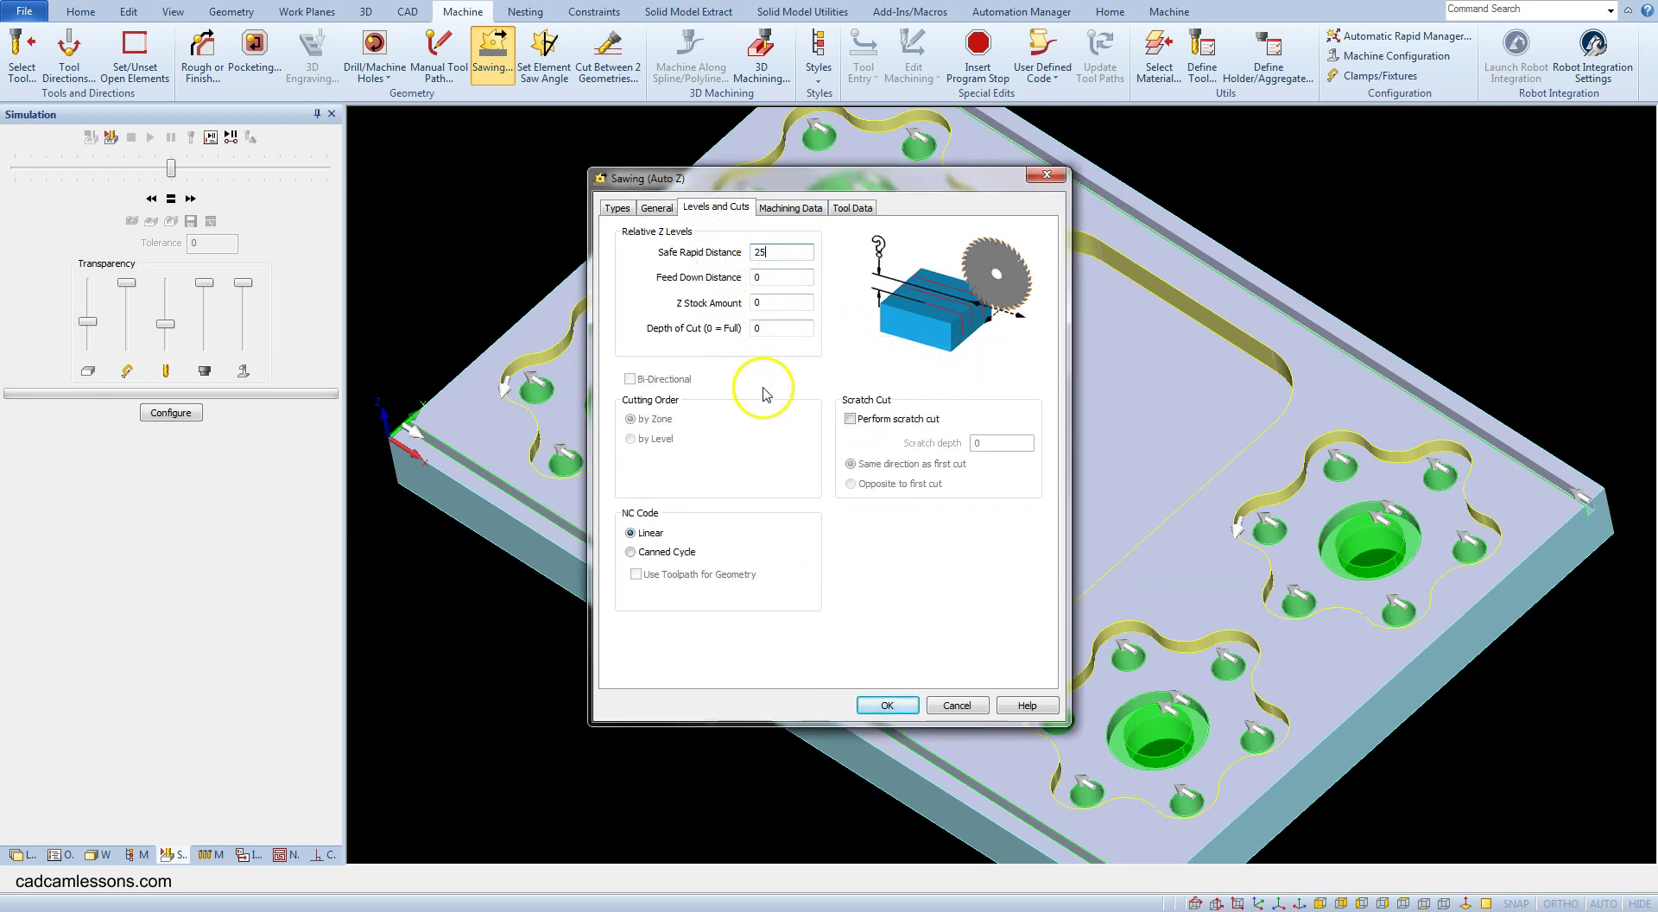
pyautogui.click(766, 279)
pyautogui.write('5')
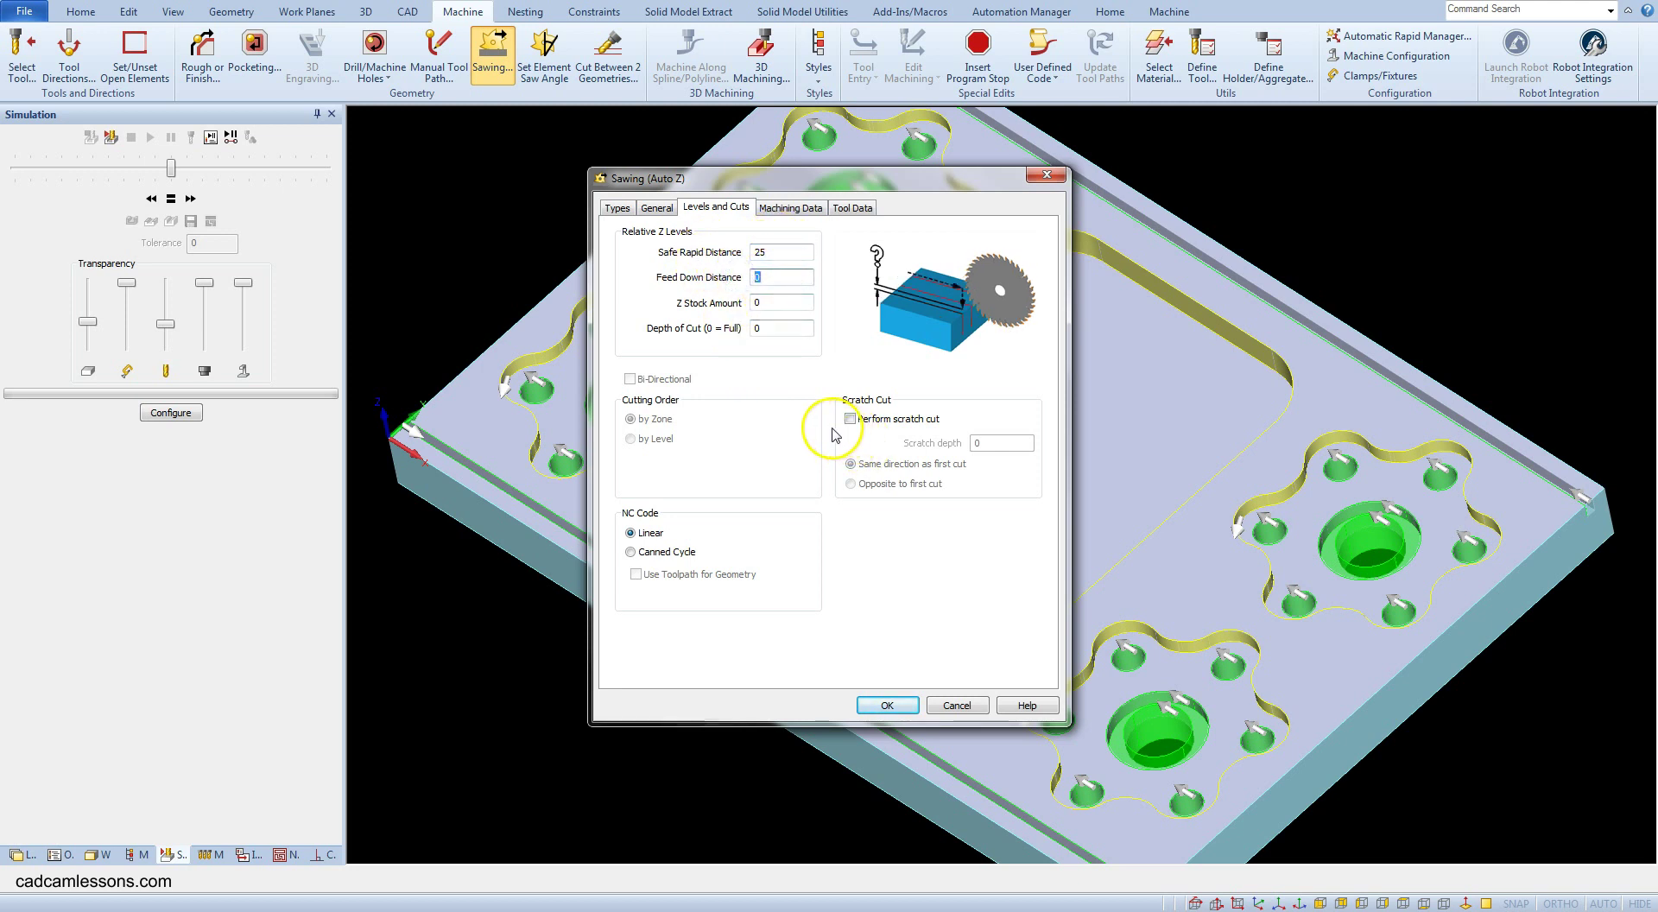
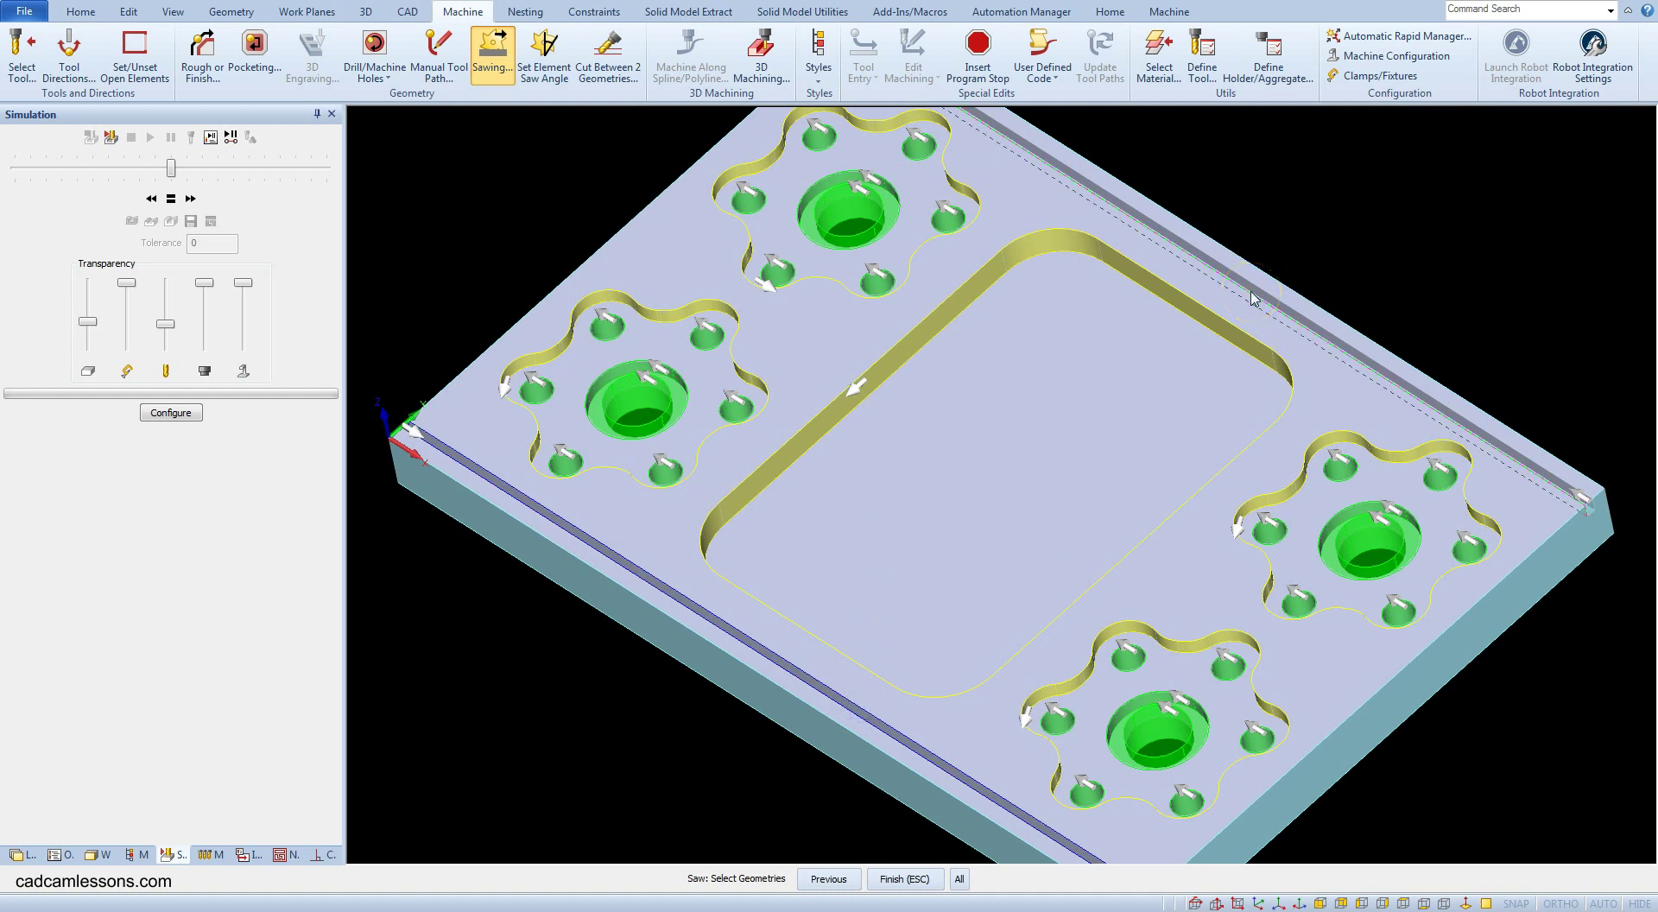
# Step: Apply the sawing operation to the extracted edges of both grooves and look over the resulting toolpaths
pyautogui.click(1252, 294)
pyautogui.press('Escape')
pyautogui.scroll(-3, 1140, 380)
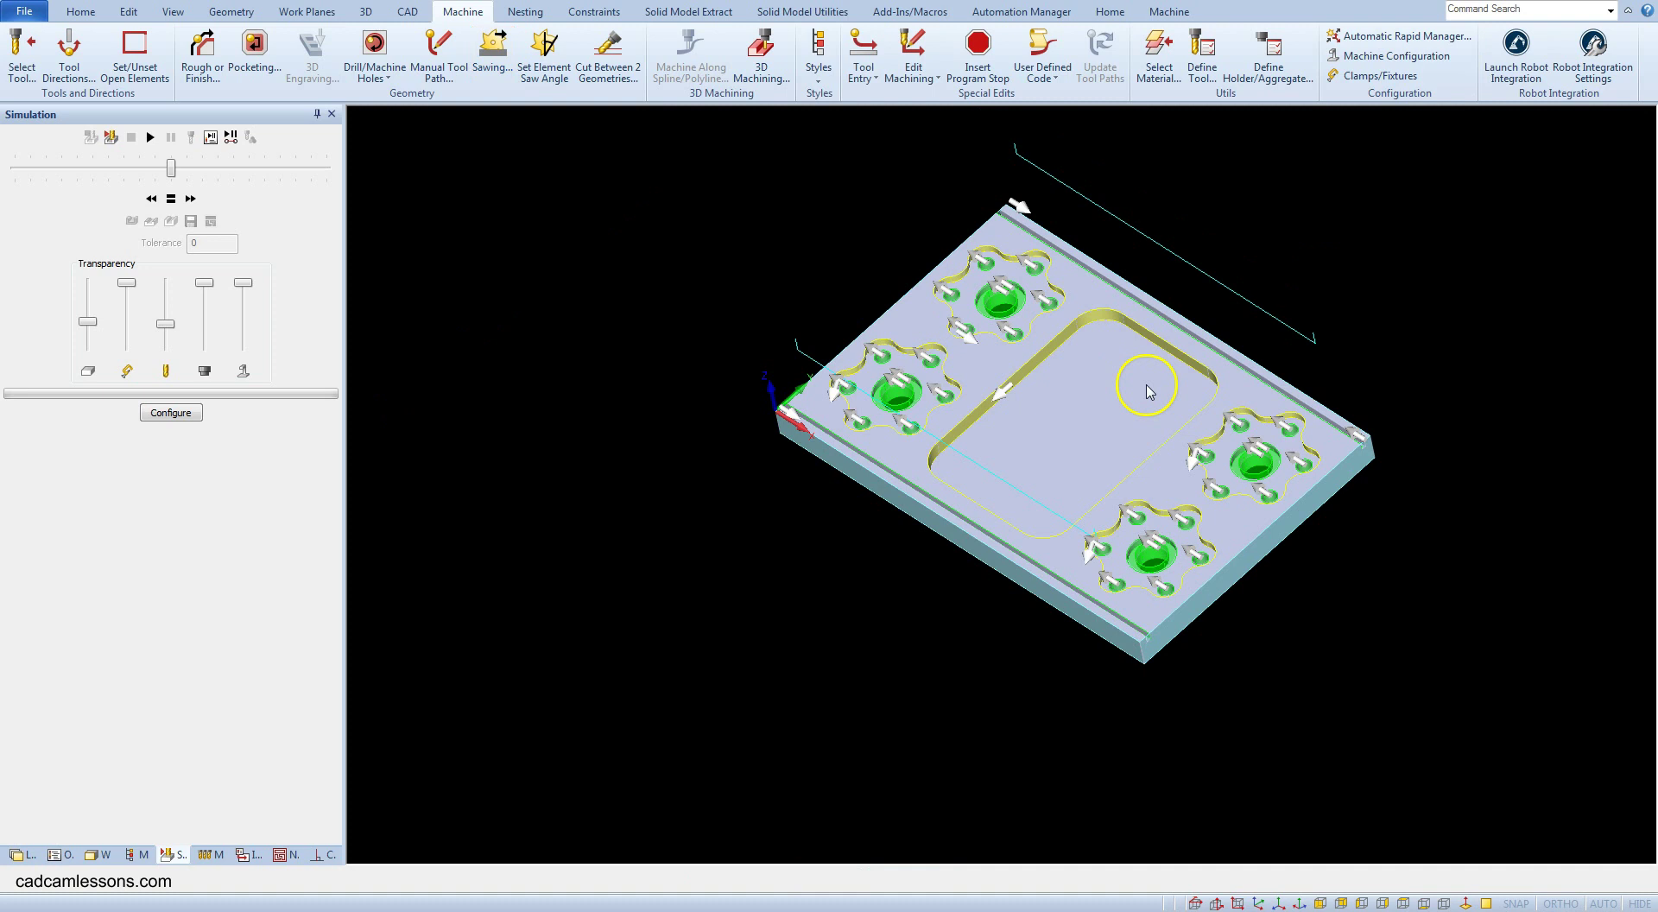
pyautogui.moveTo(1155, 469); pyautogui.dragTo(1504, 575, button='middle')
pyautogui.moveTo(637, 474); pyautogui.dragTo(689, 344, button='middle')
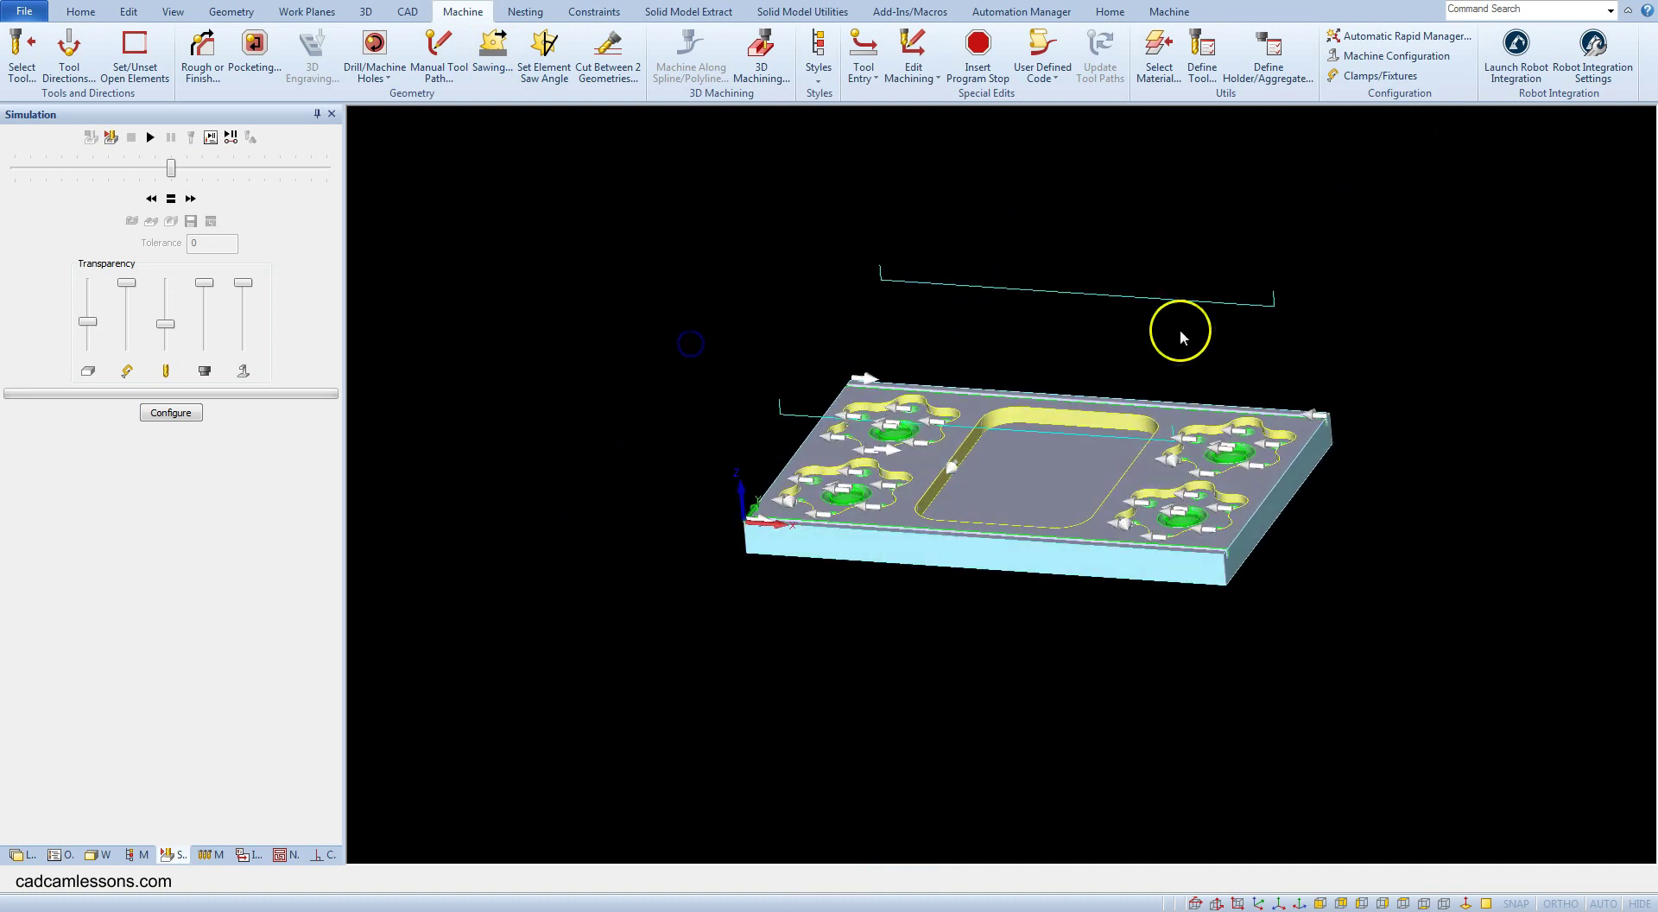
# Step: Check the Open Ends setting of the SAW150 sawing operation without changing it
pyautogui.click(60, 855)
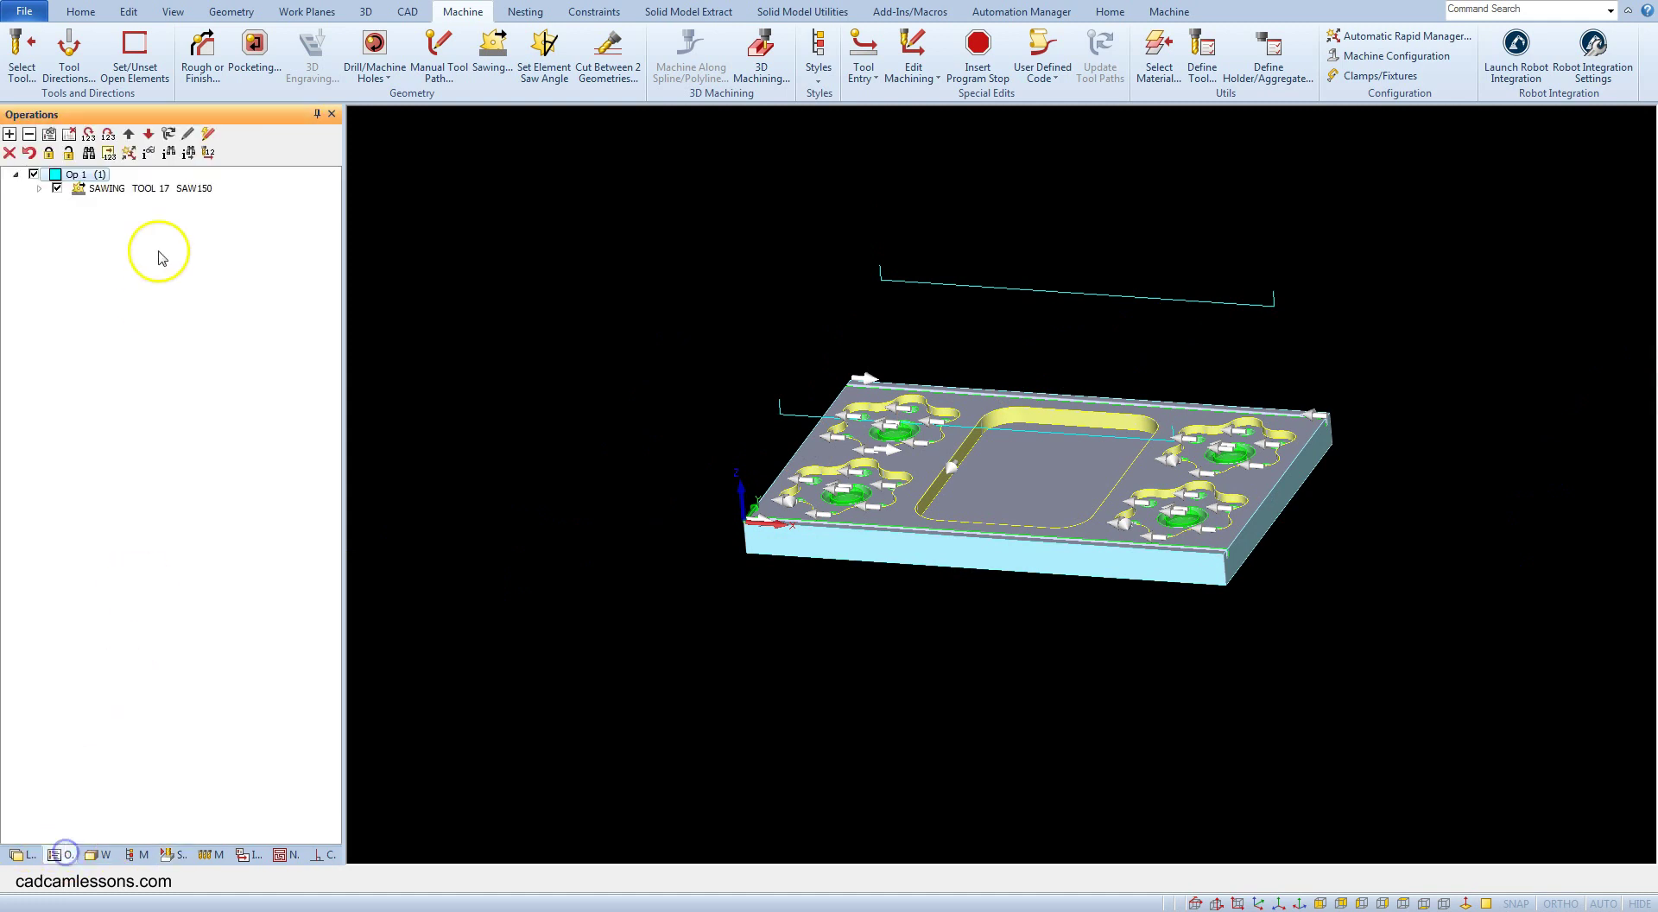
pyautogui.rightClick(166, 191)
pyautogui.click(206, 204)
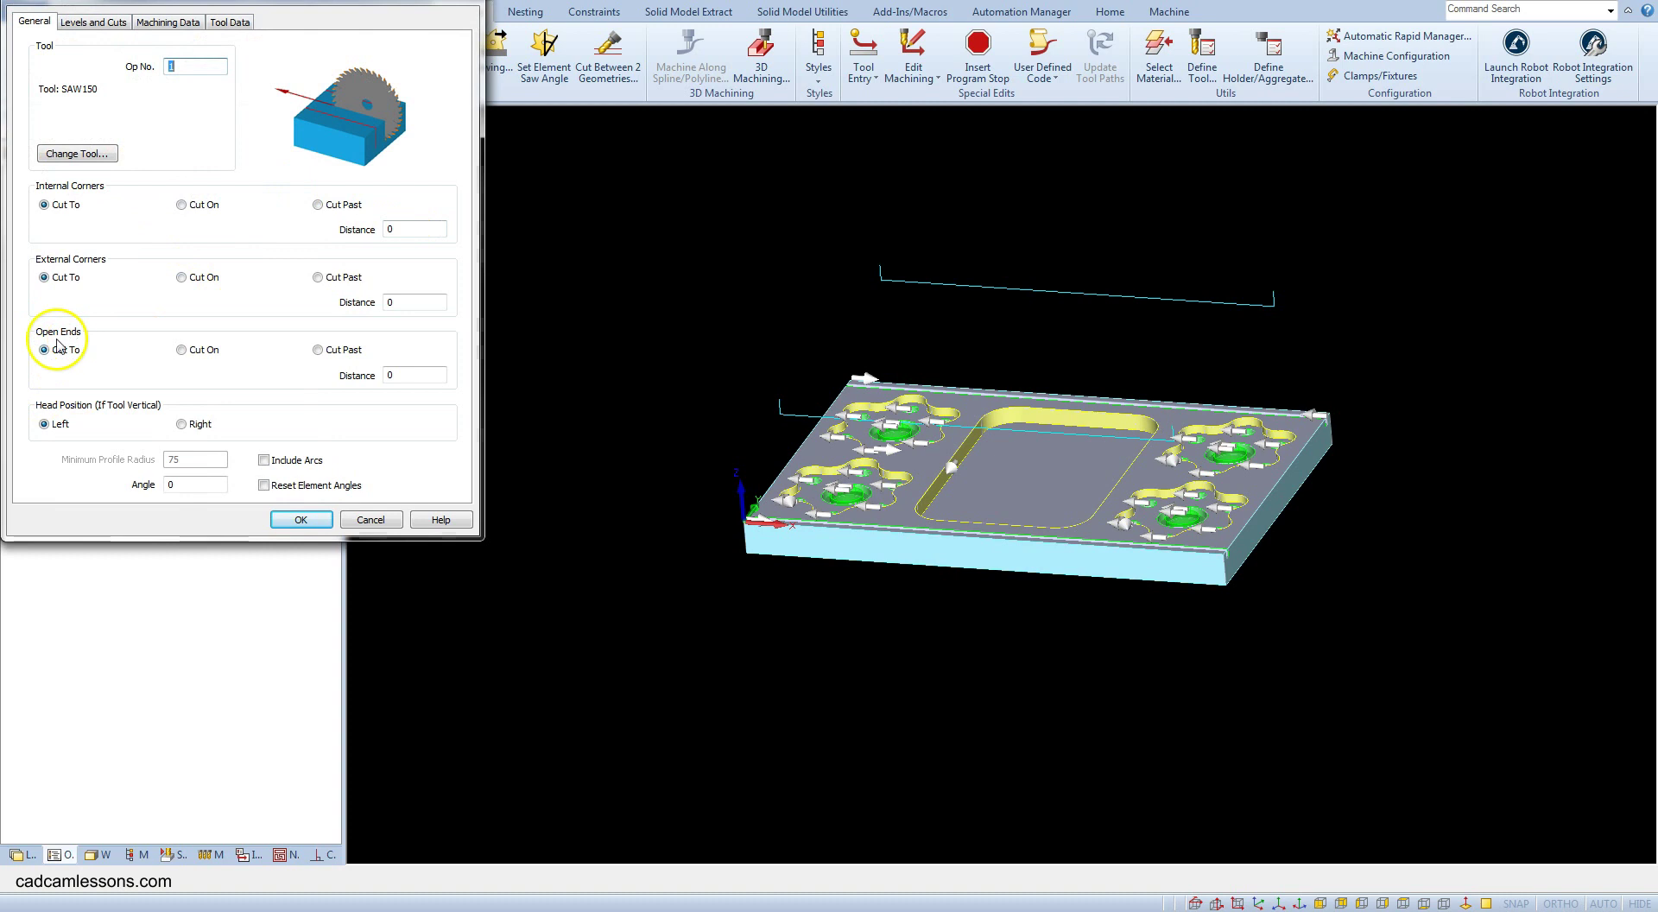
pyautogui.moveTo(59, 353)
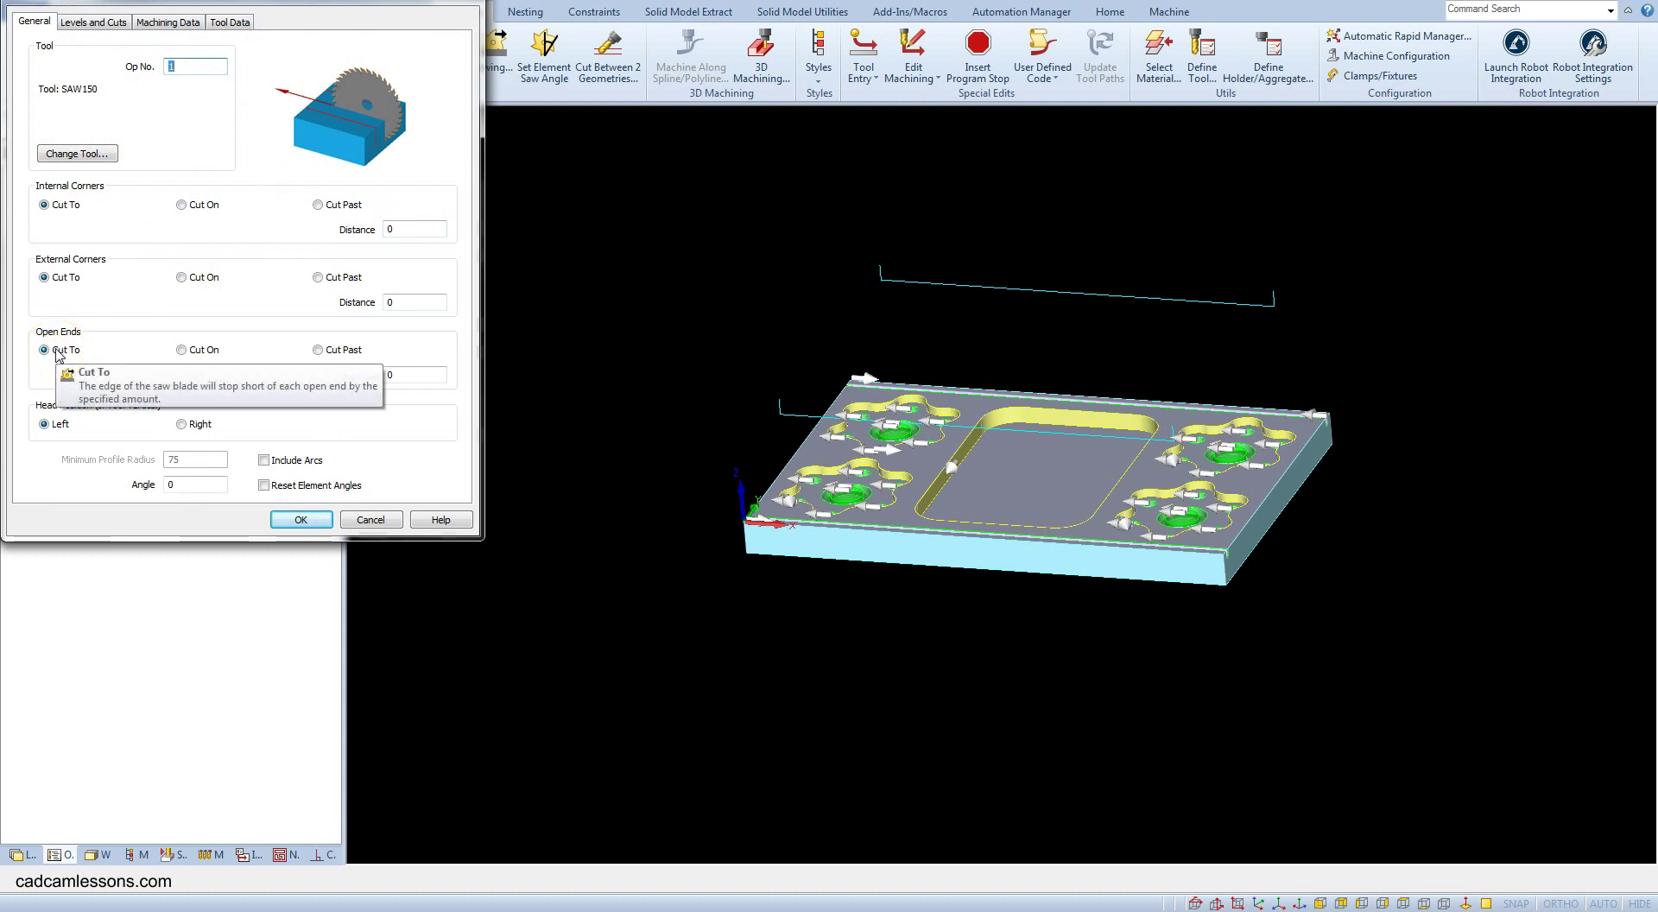
pyautogui.click(371, 519)
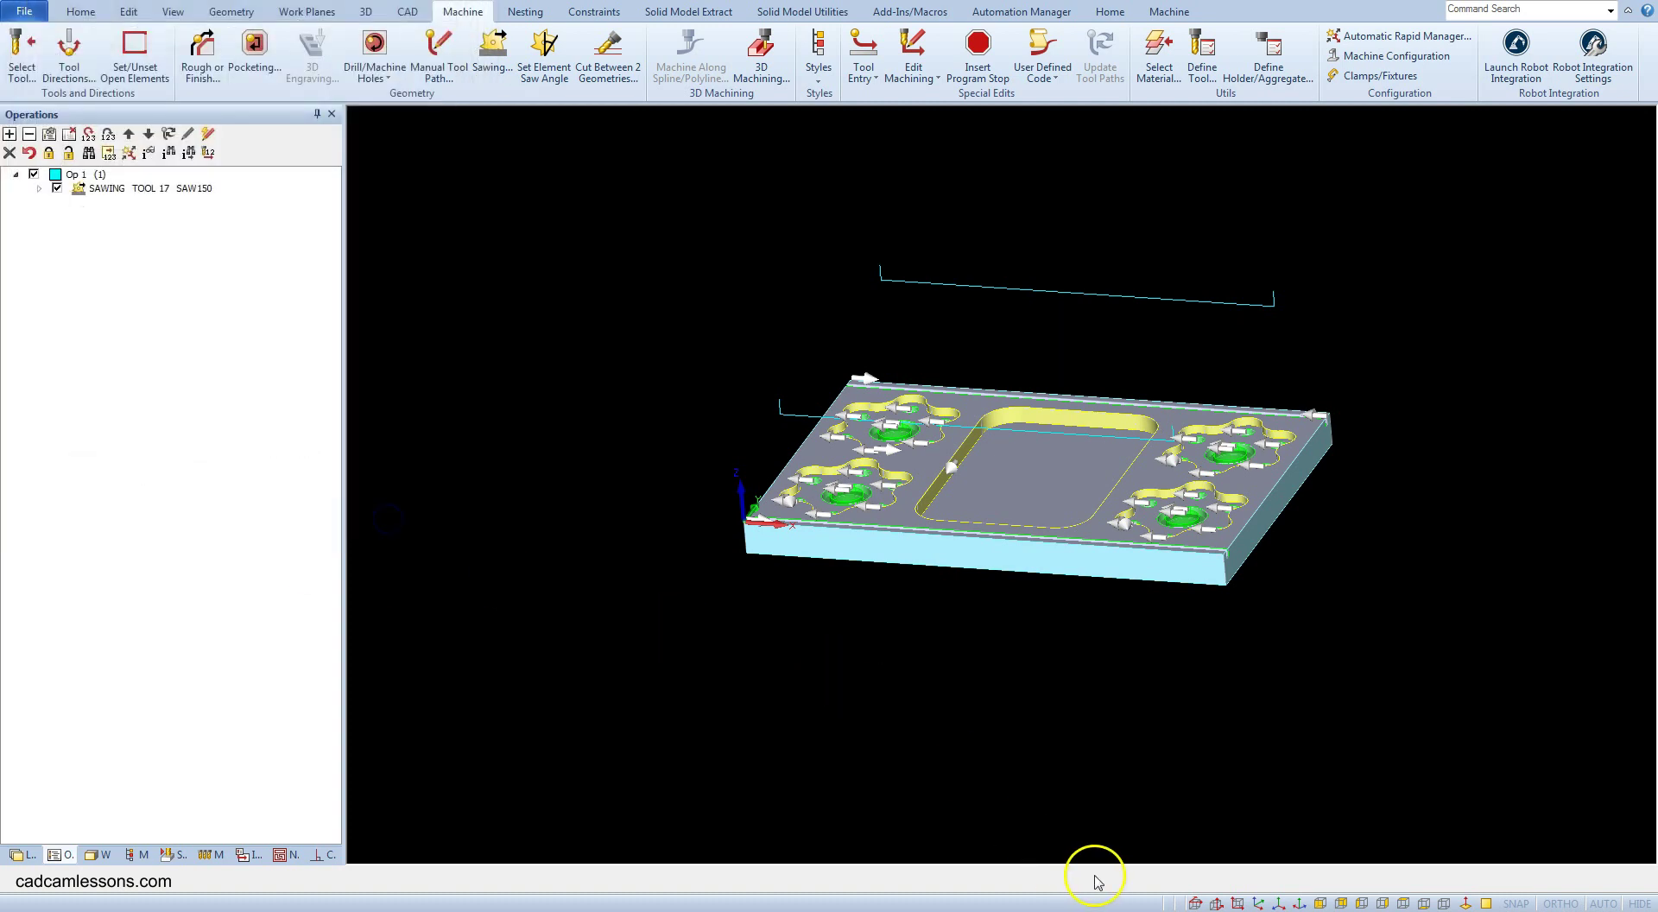
# Step: Prepare a solid simulation of the sawing operation in the front view with step-by-step playback enabled
pyautogui.click(1321, 904)
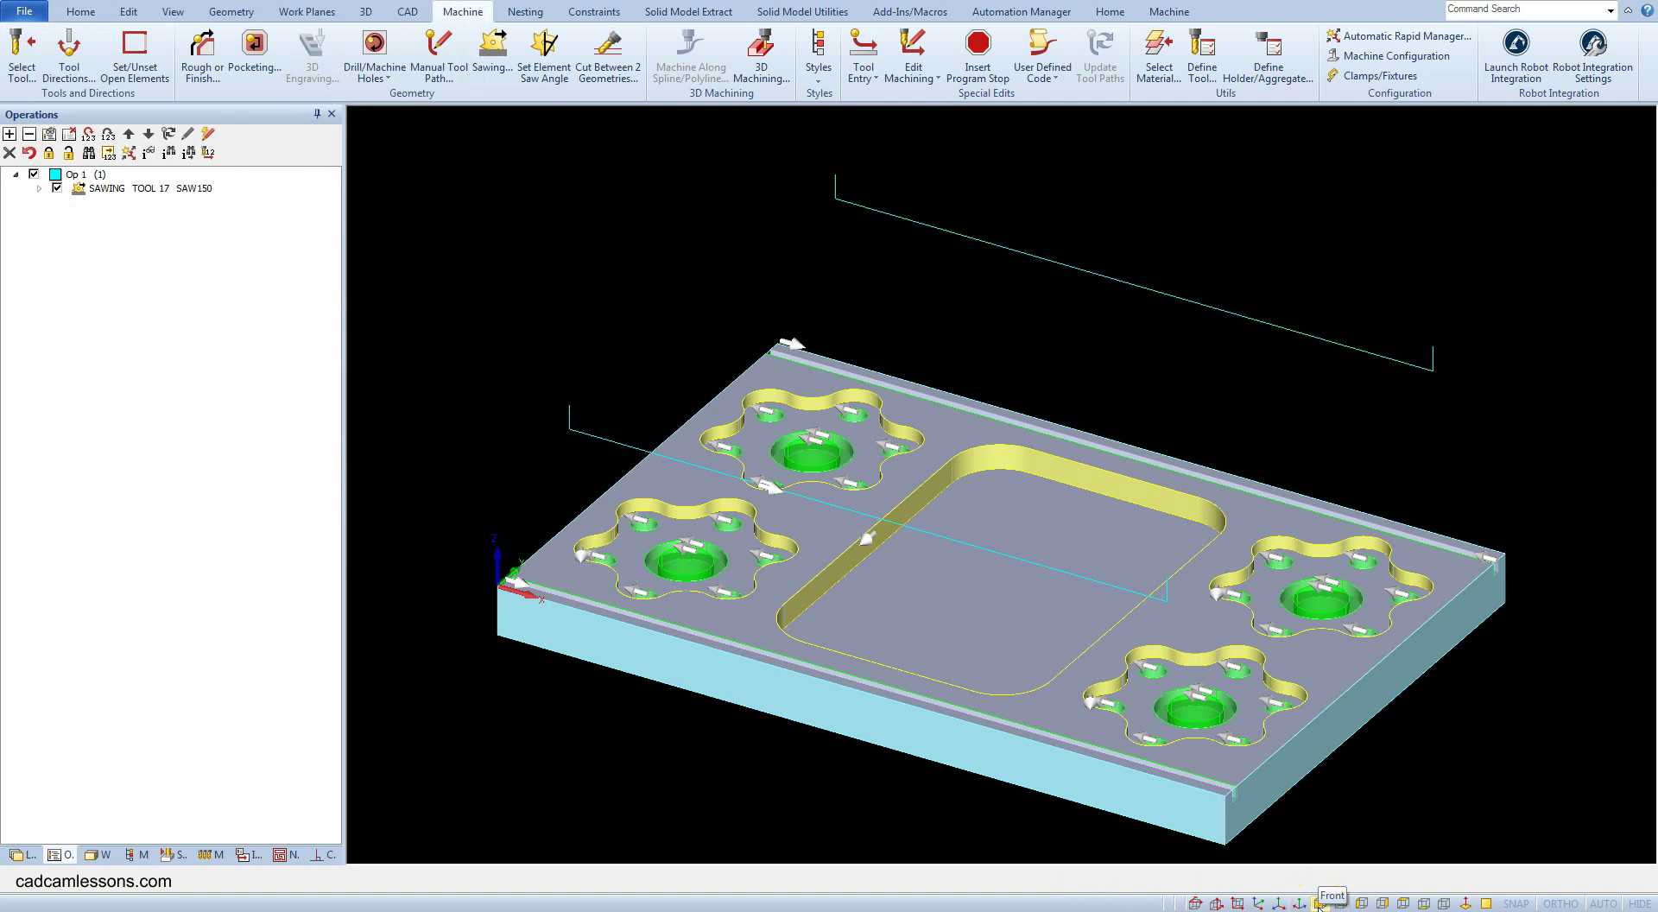
pyautogui.click(1320, 904)
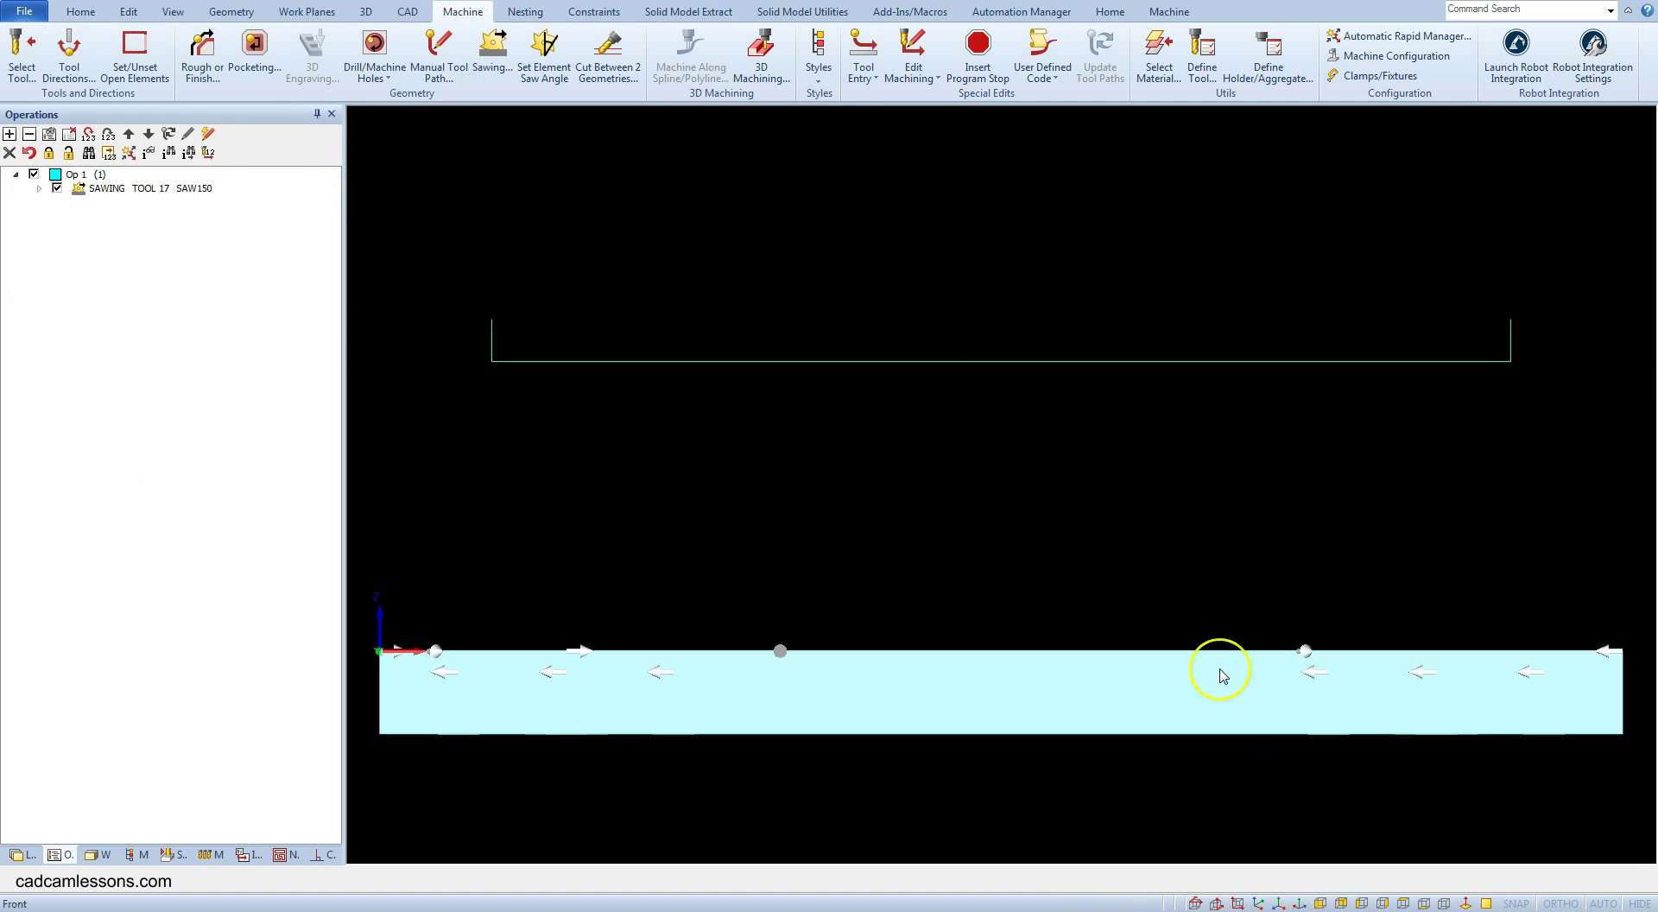
pyautogui.scroll(3, 1194, 592)
pyautogui.scroll(-3, 1193, 593)
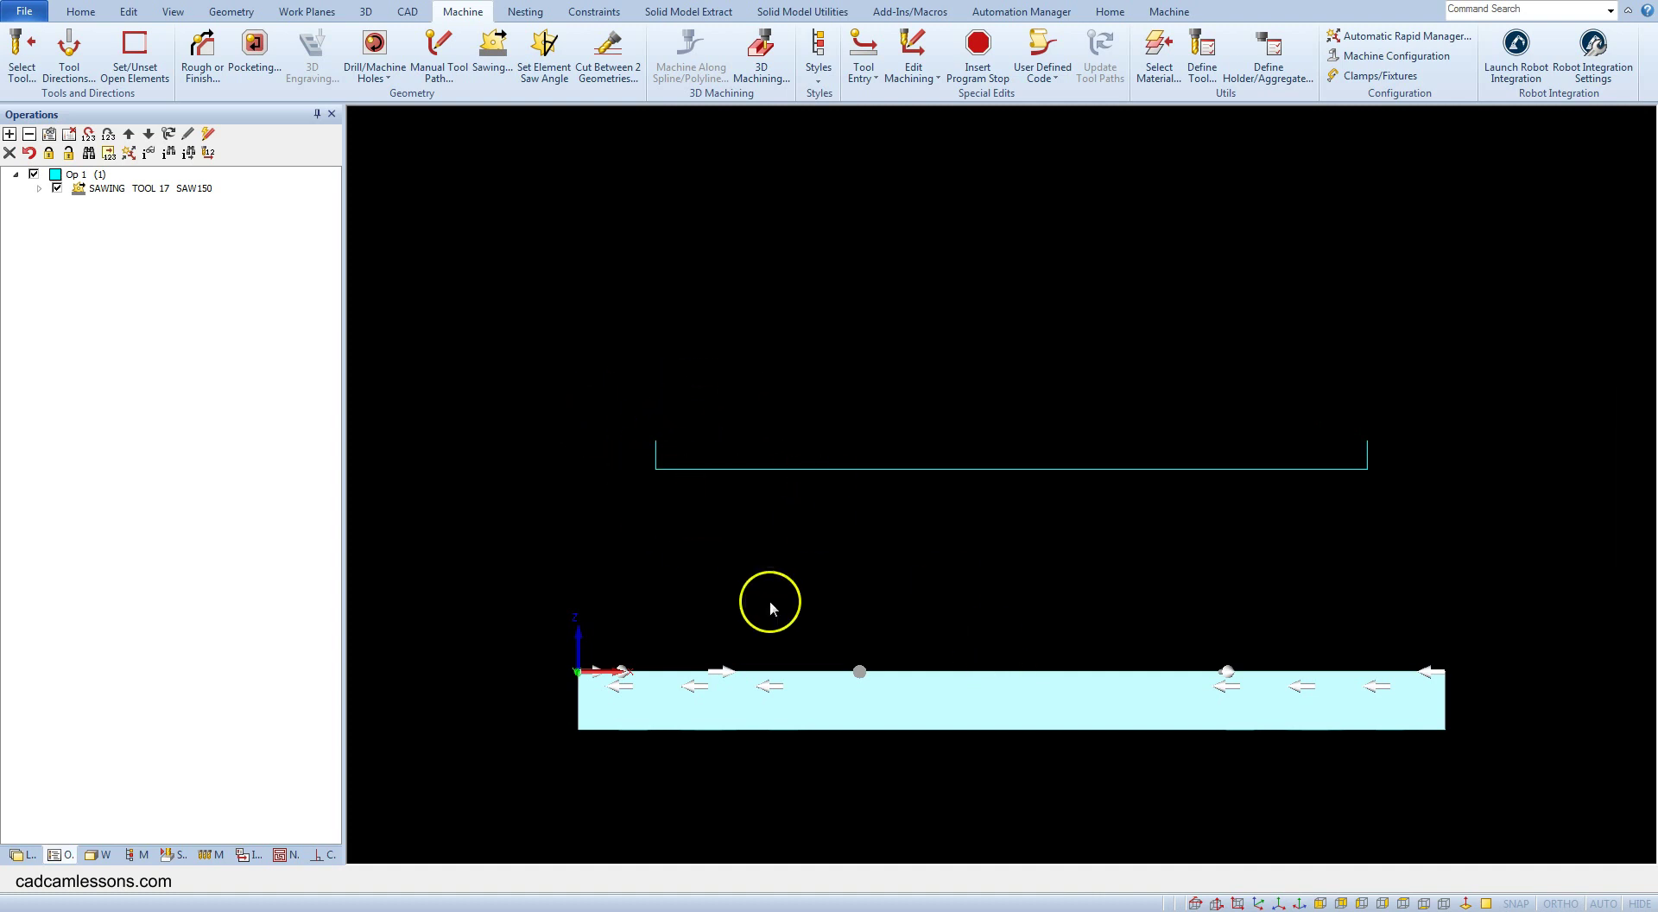
pyautogui.rightClick(501, 259)
pyautogui.moveTo(574, 277)
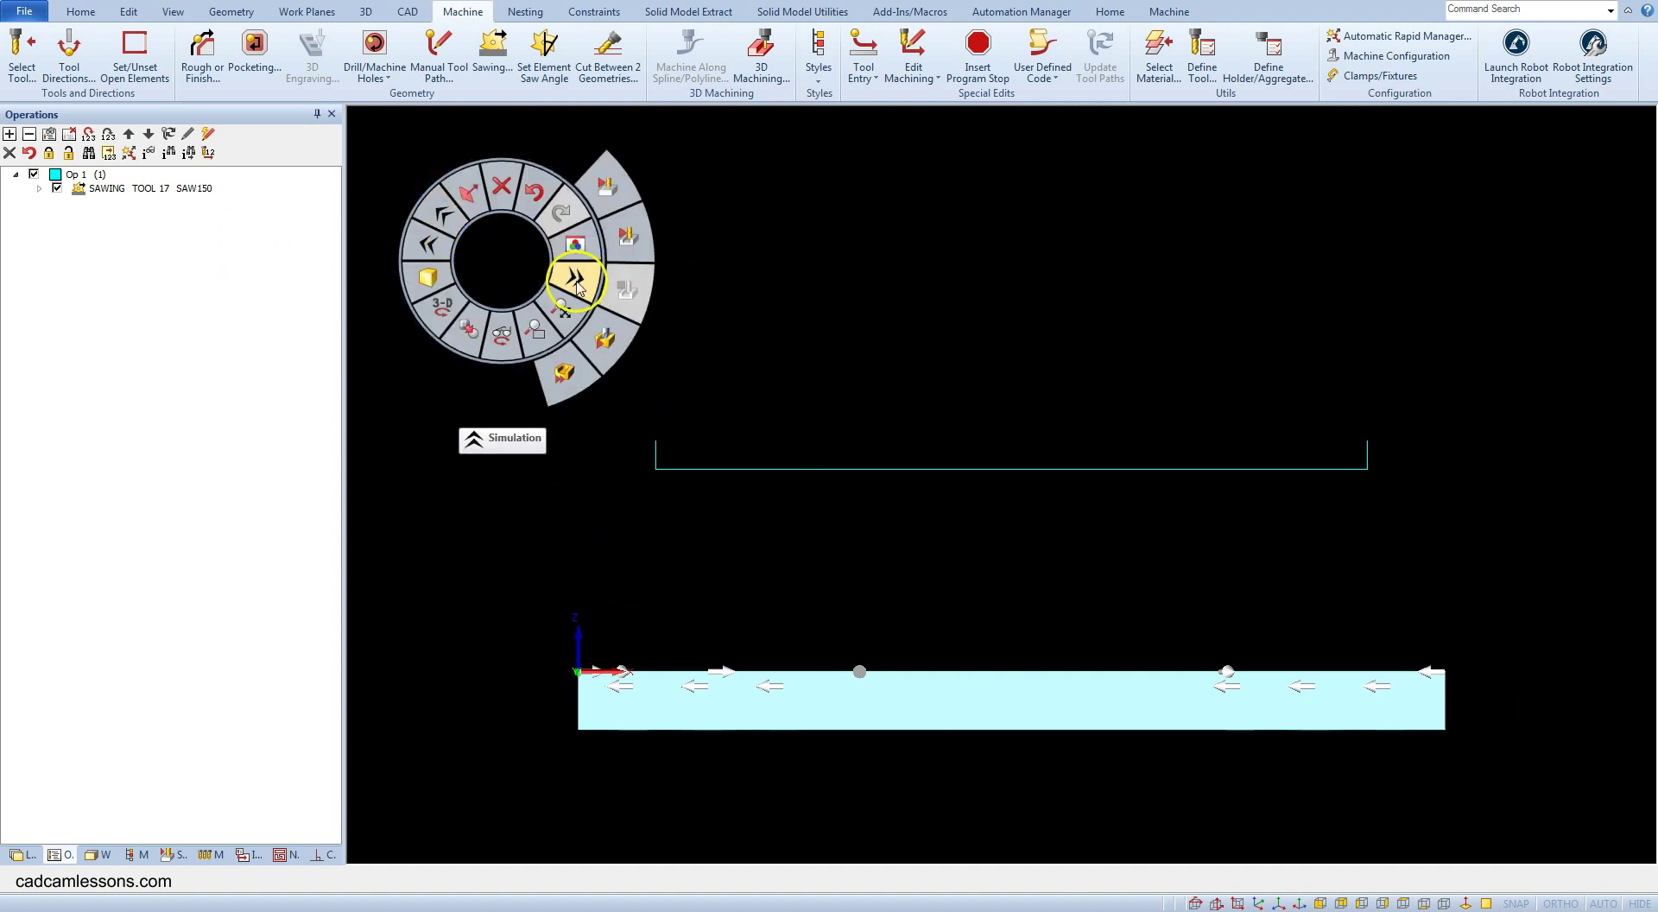
pyautogui.click(616, 195)
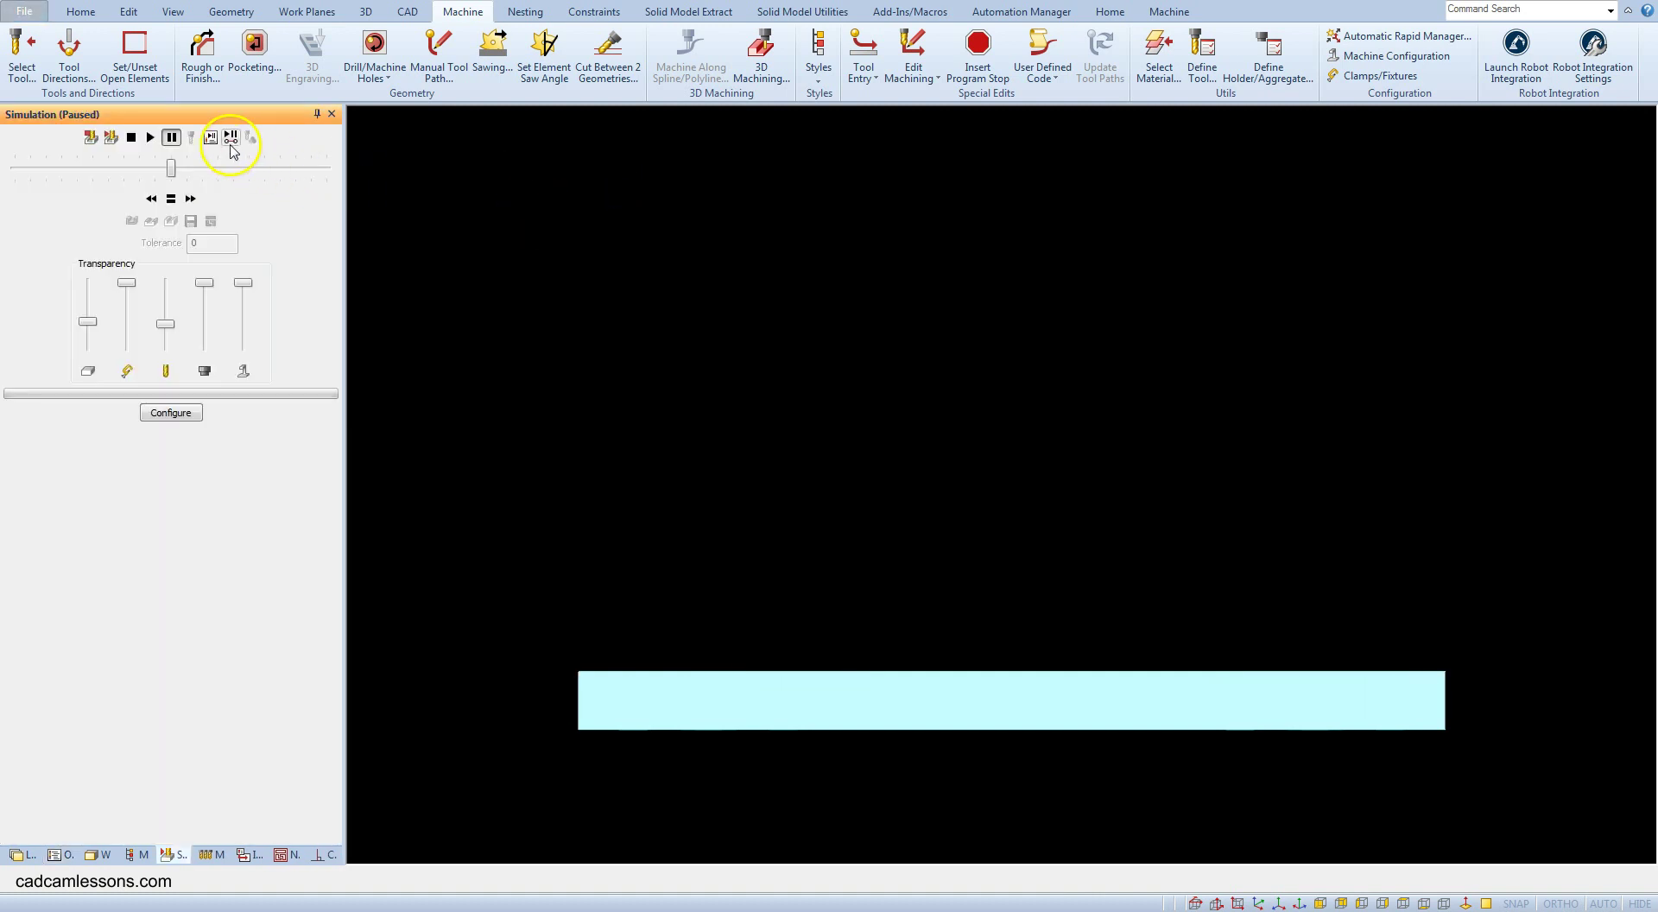
pyautogui.click(231, 140)
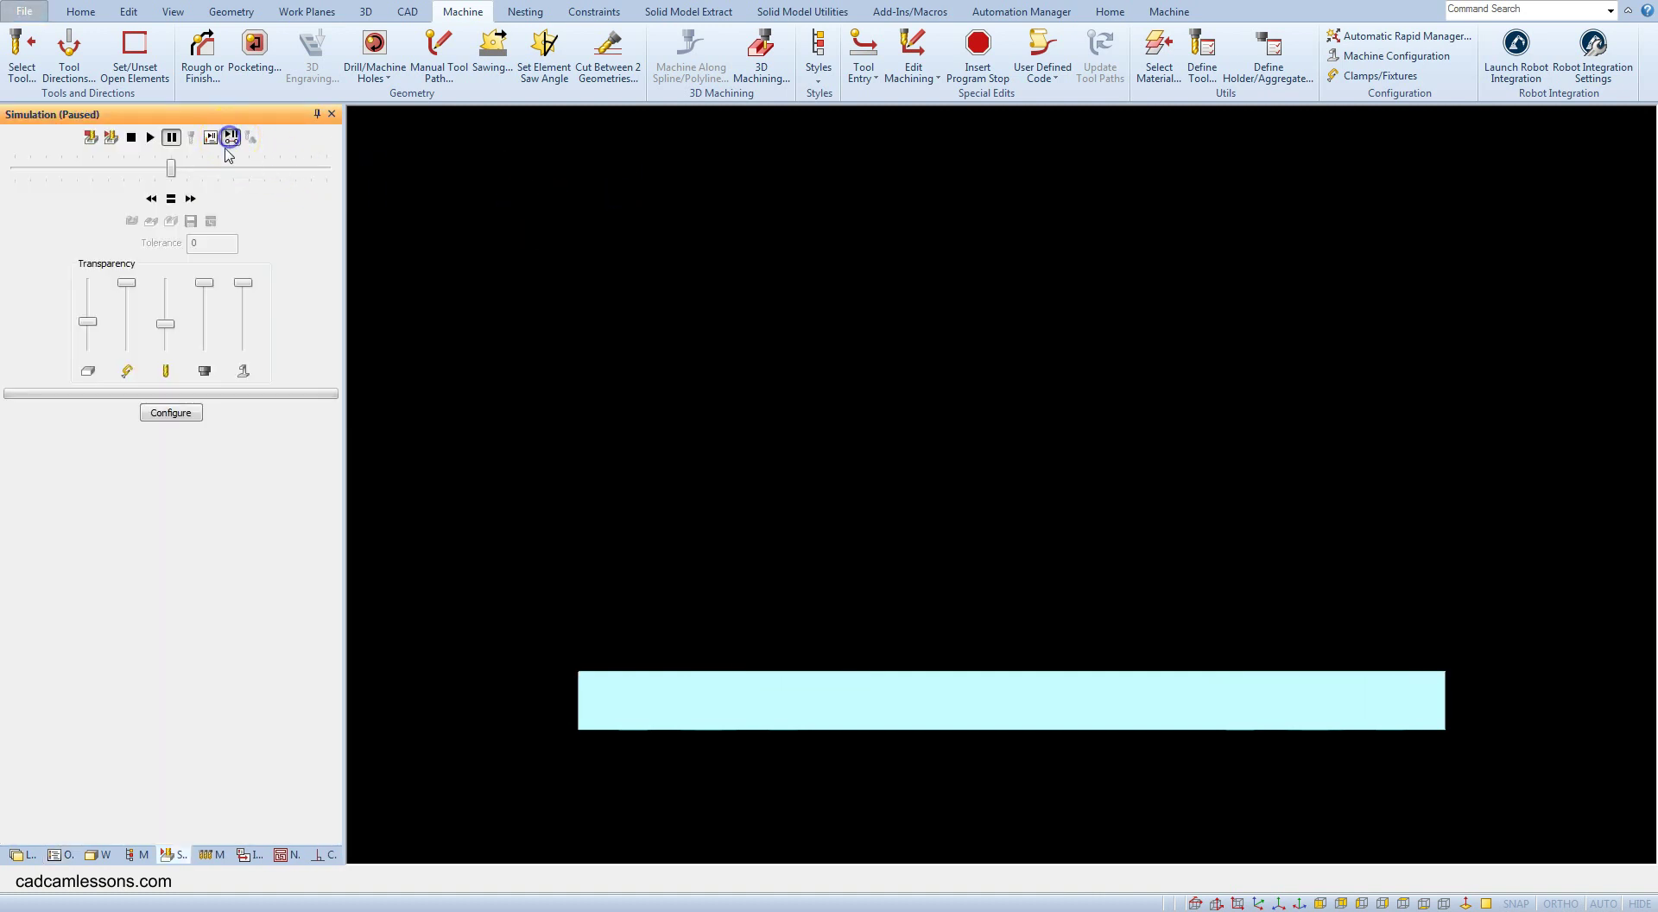
# Step: Step the saw blade through its approach and first groove cut to check where it stops, and end the simulation
pyautogui.click(149, 140)
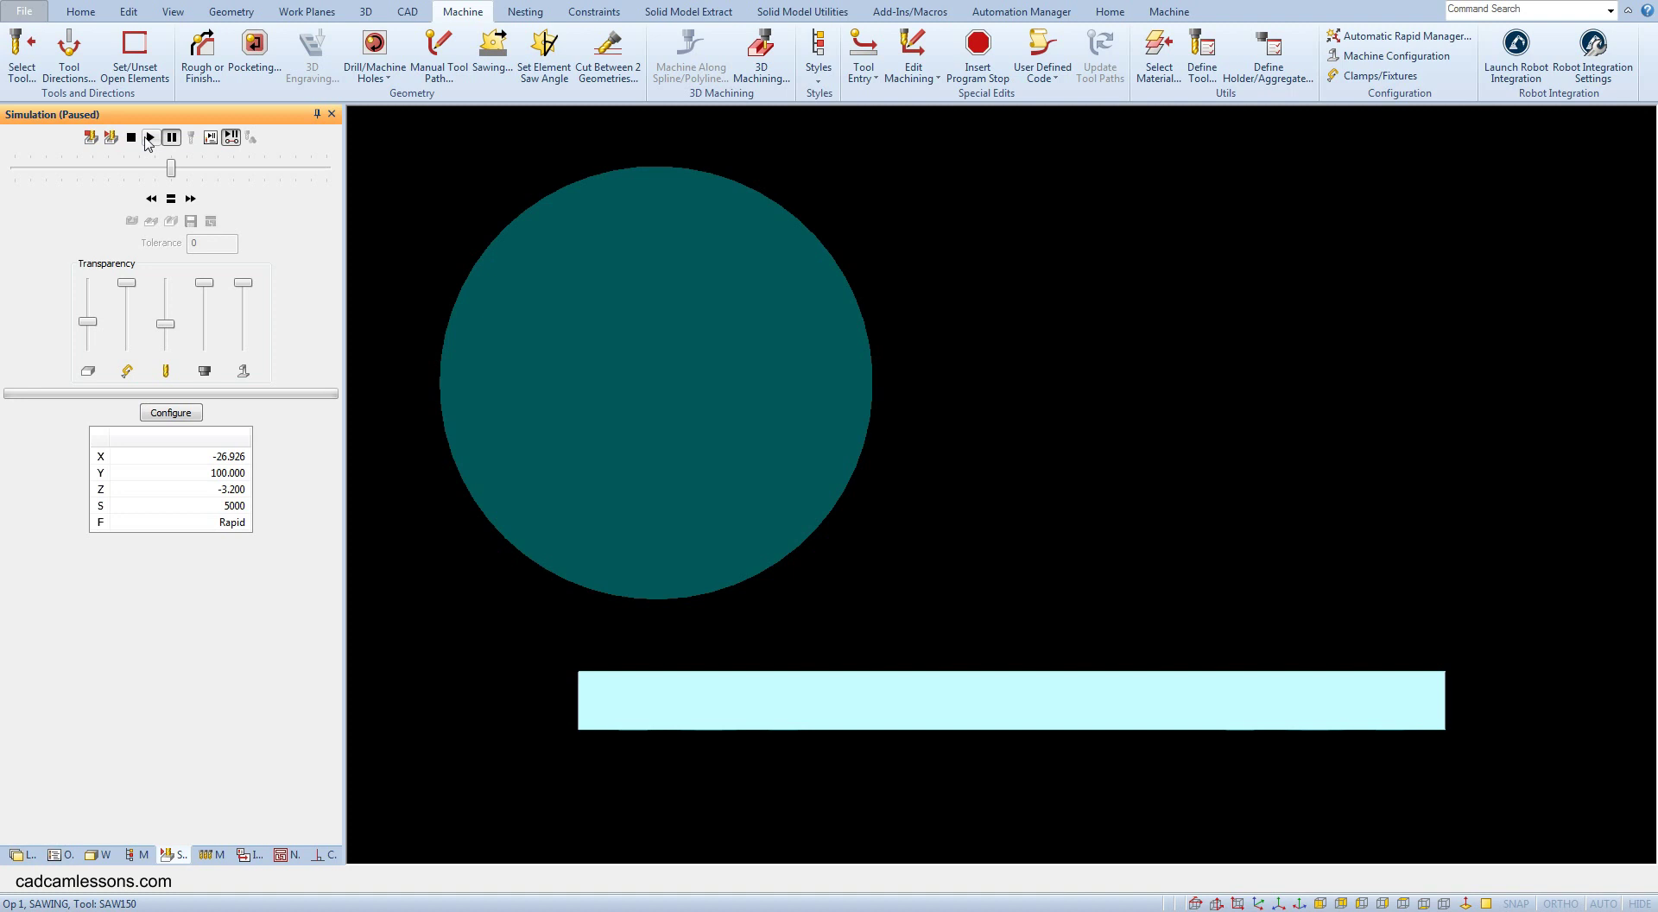
pyautogui.click(148, 138)
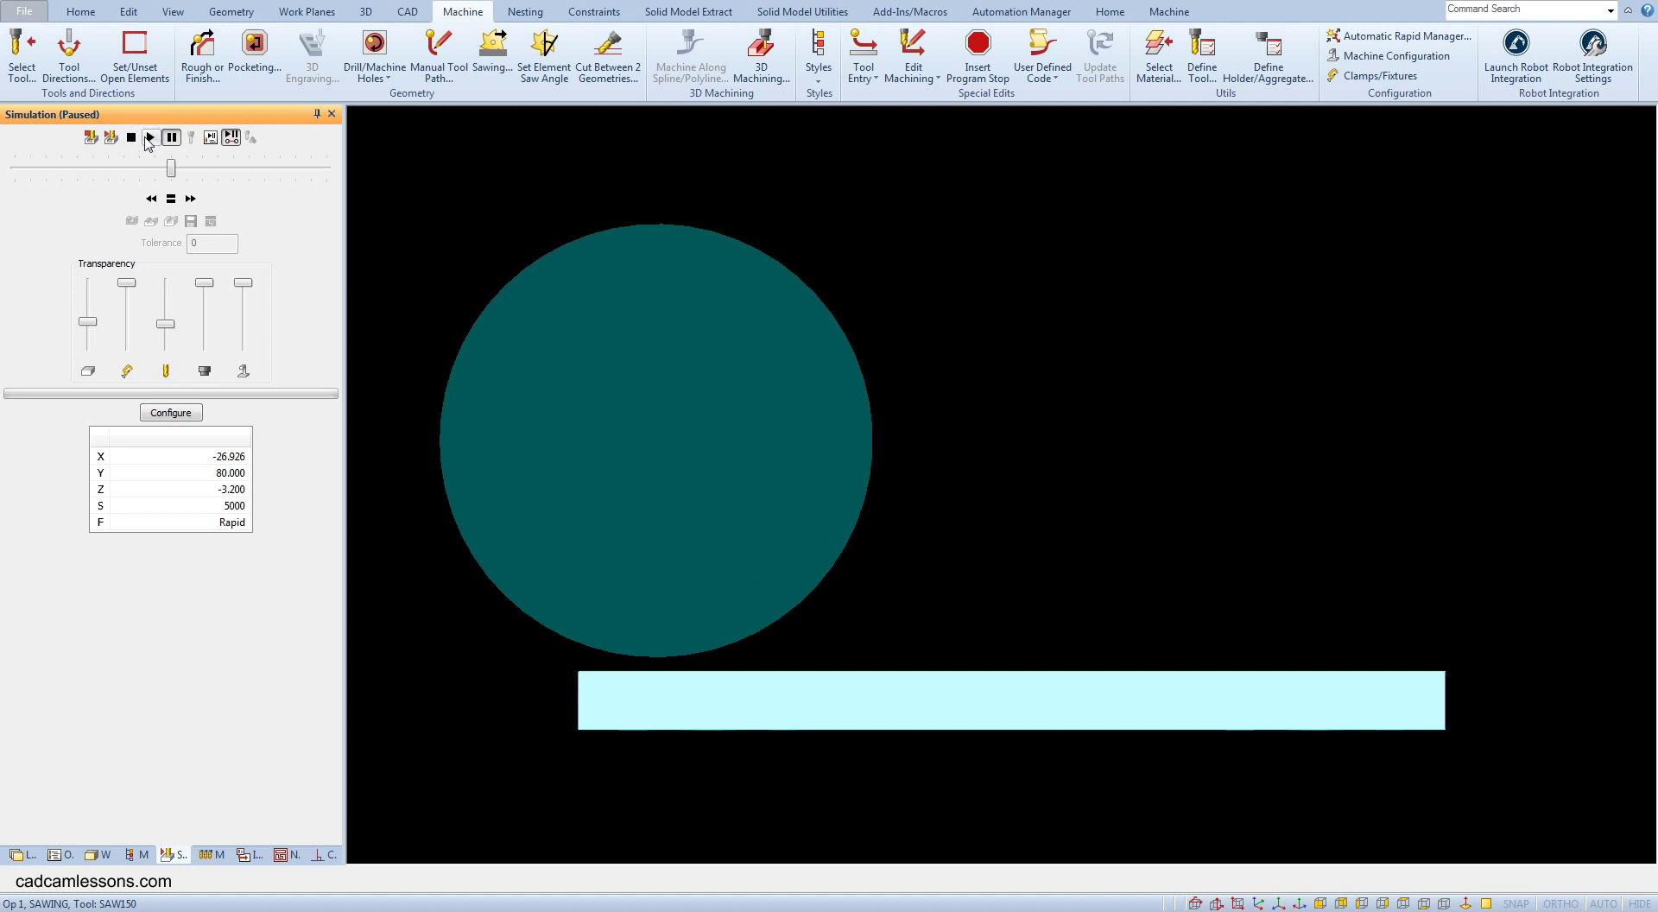
pyautogui.click(148, 138)
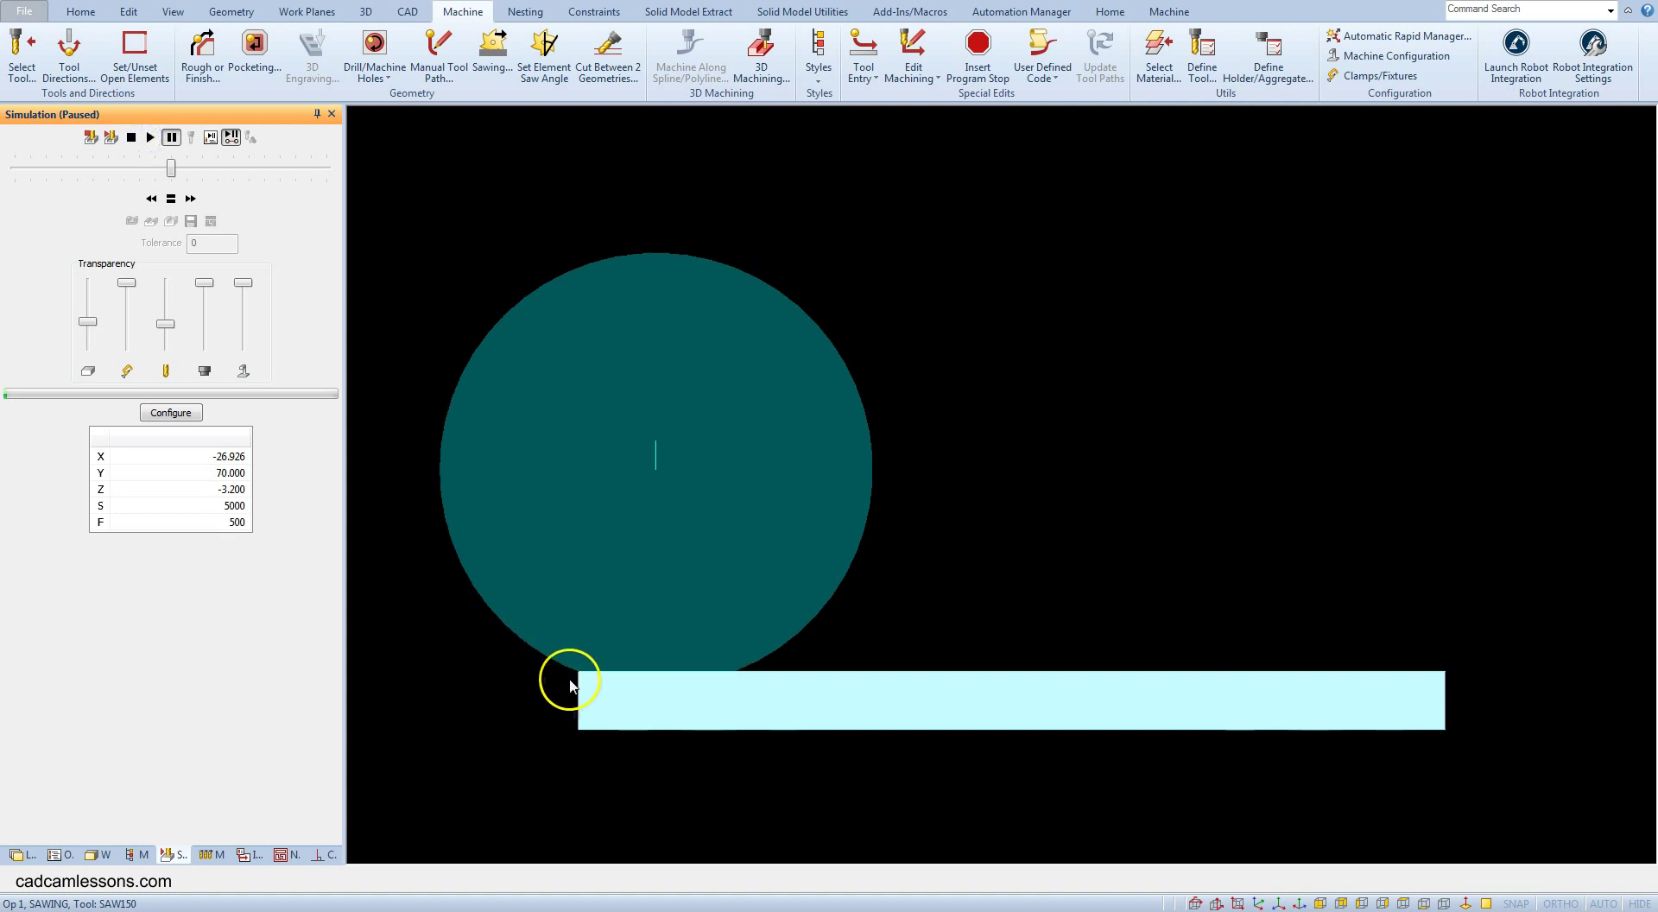
pyautogui.click(149, 138)
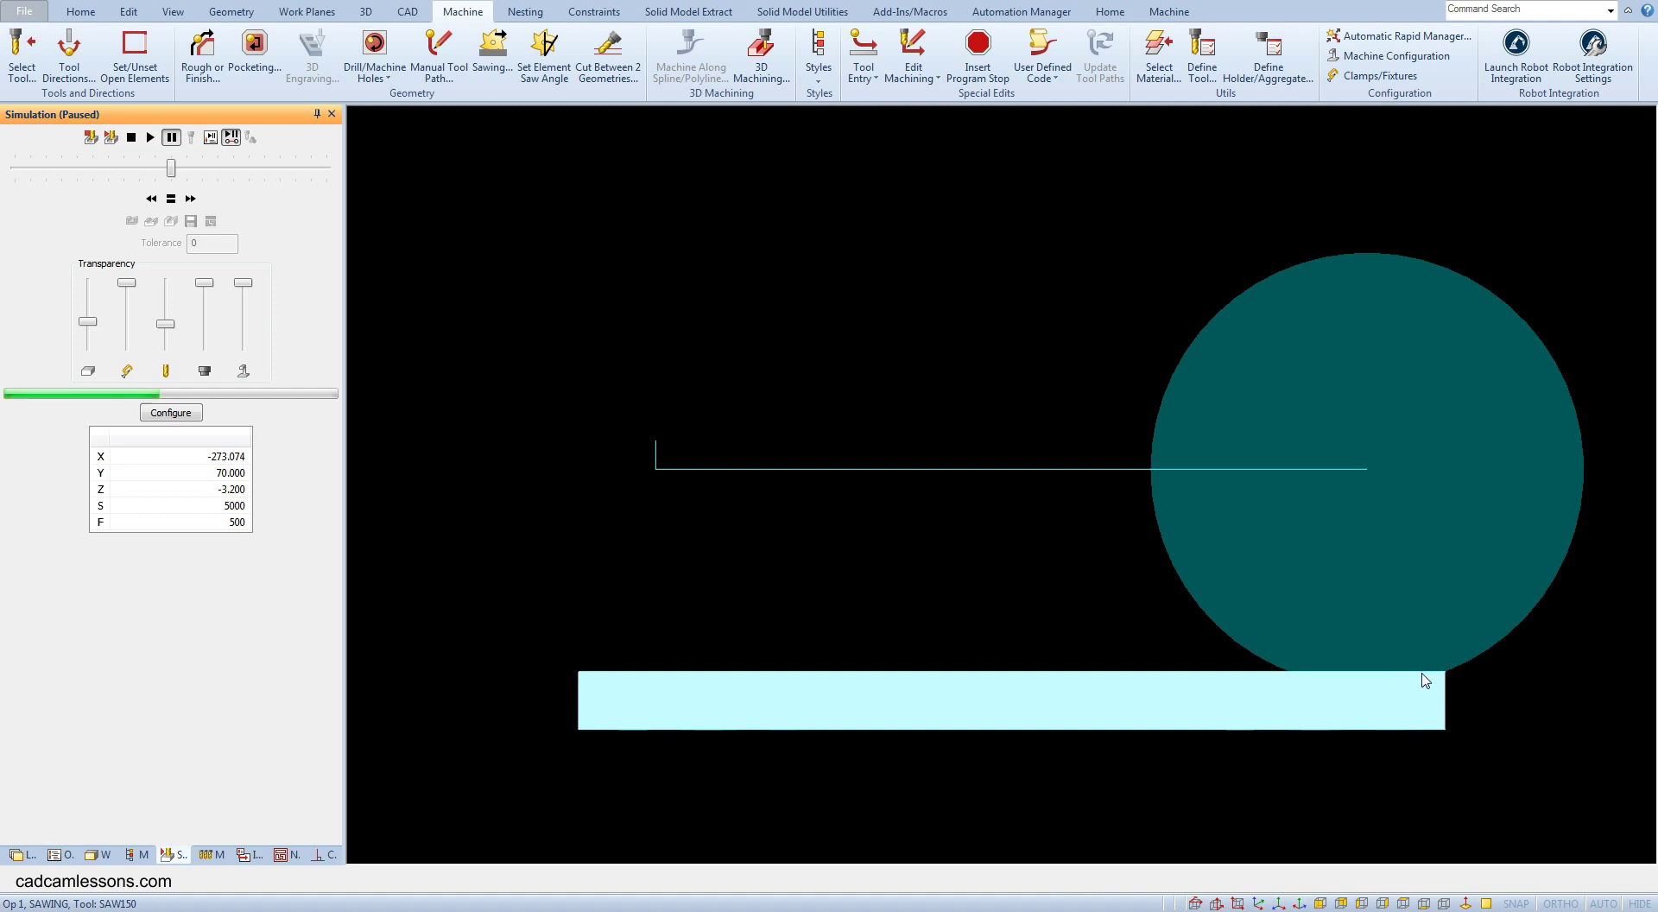
pyautogui.click(91, 140)
# Step: Change the sawing operation's Open Ends option to Cut On and accept the spindle speed warning
pyautogui.click(59, 855)
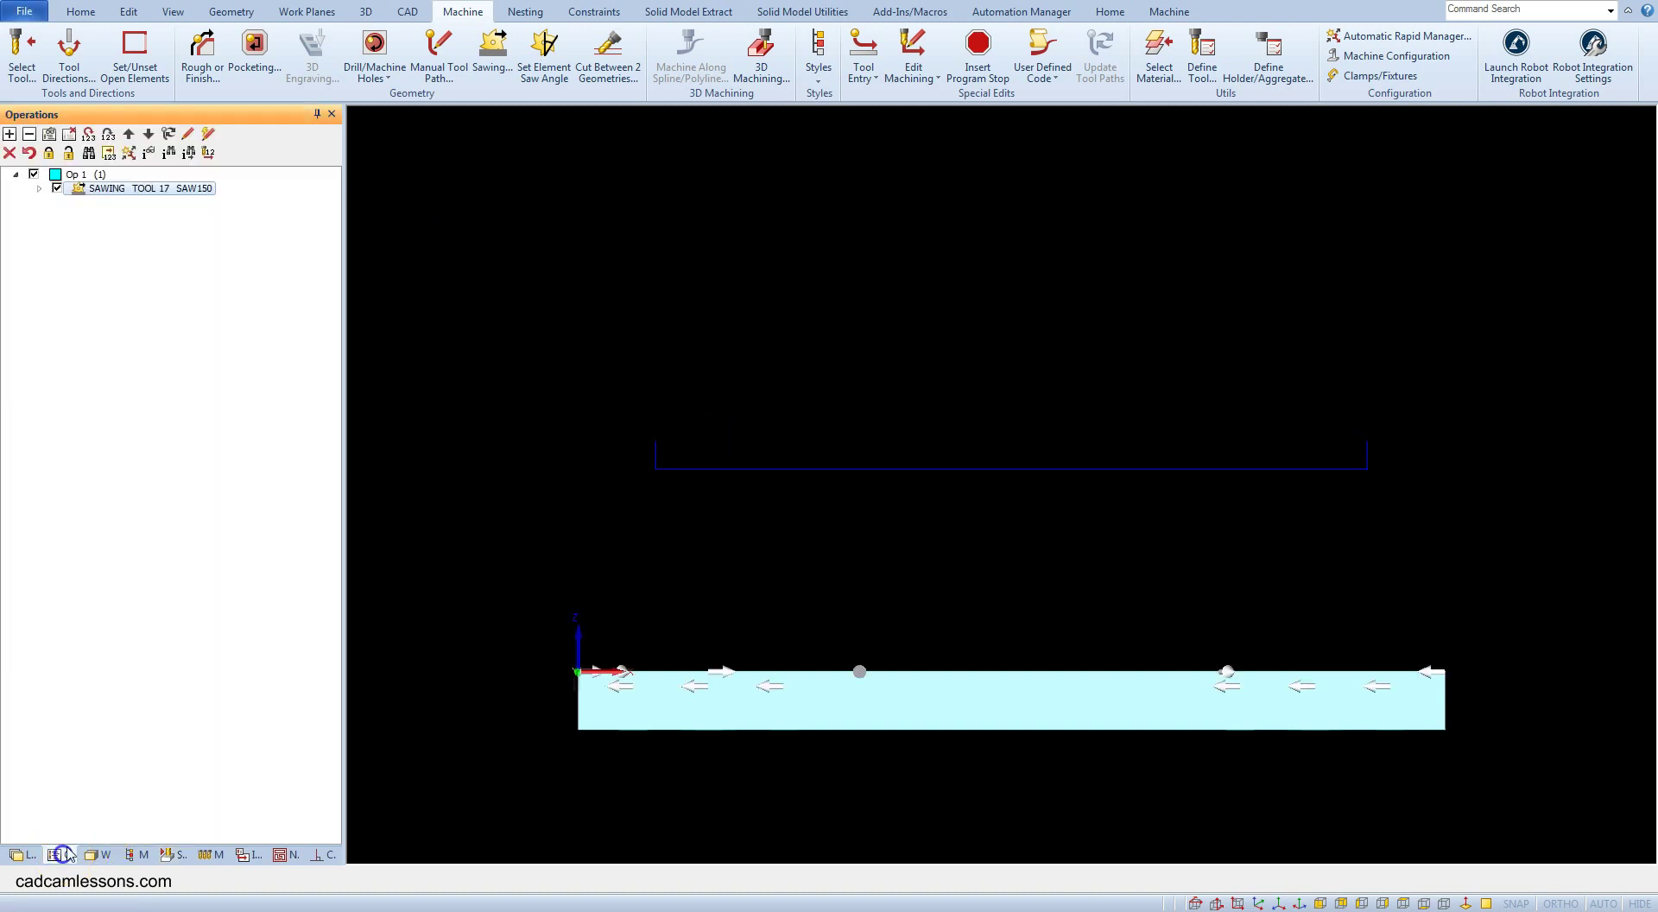
pyautogui.click(123, 192)
pyautogui.rightClick(124, 192)
pyautogui.click(168, 197)
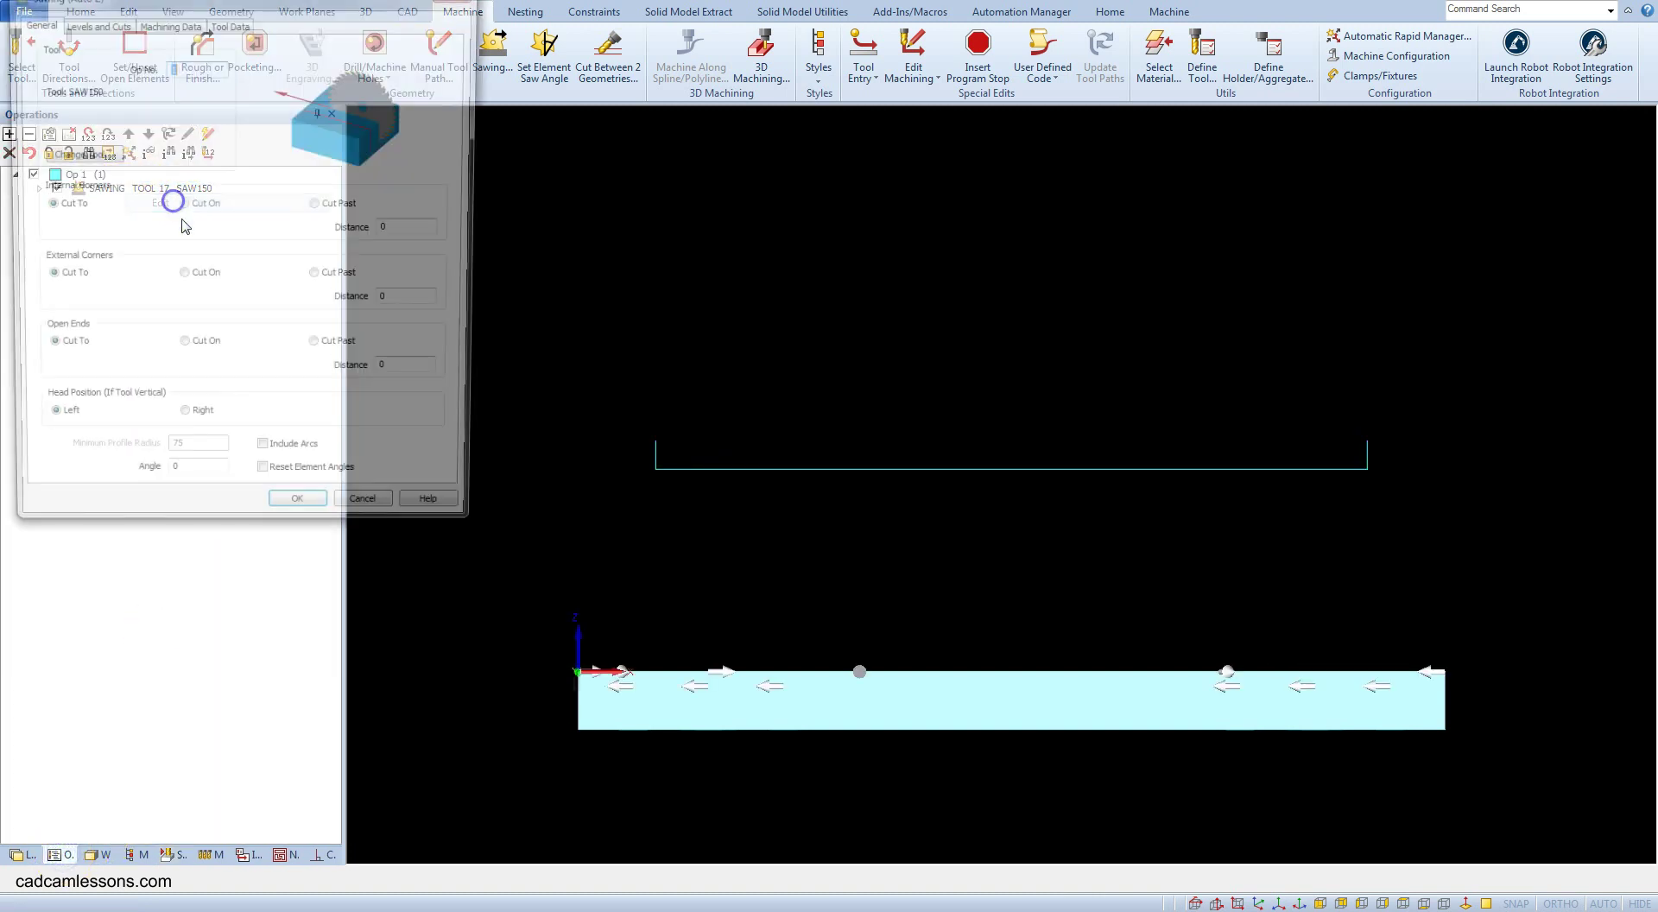
pyautogui.click(182, 350)
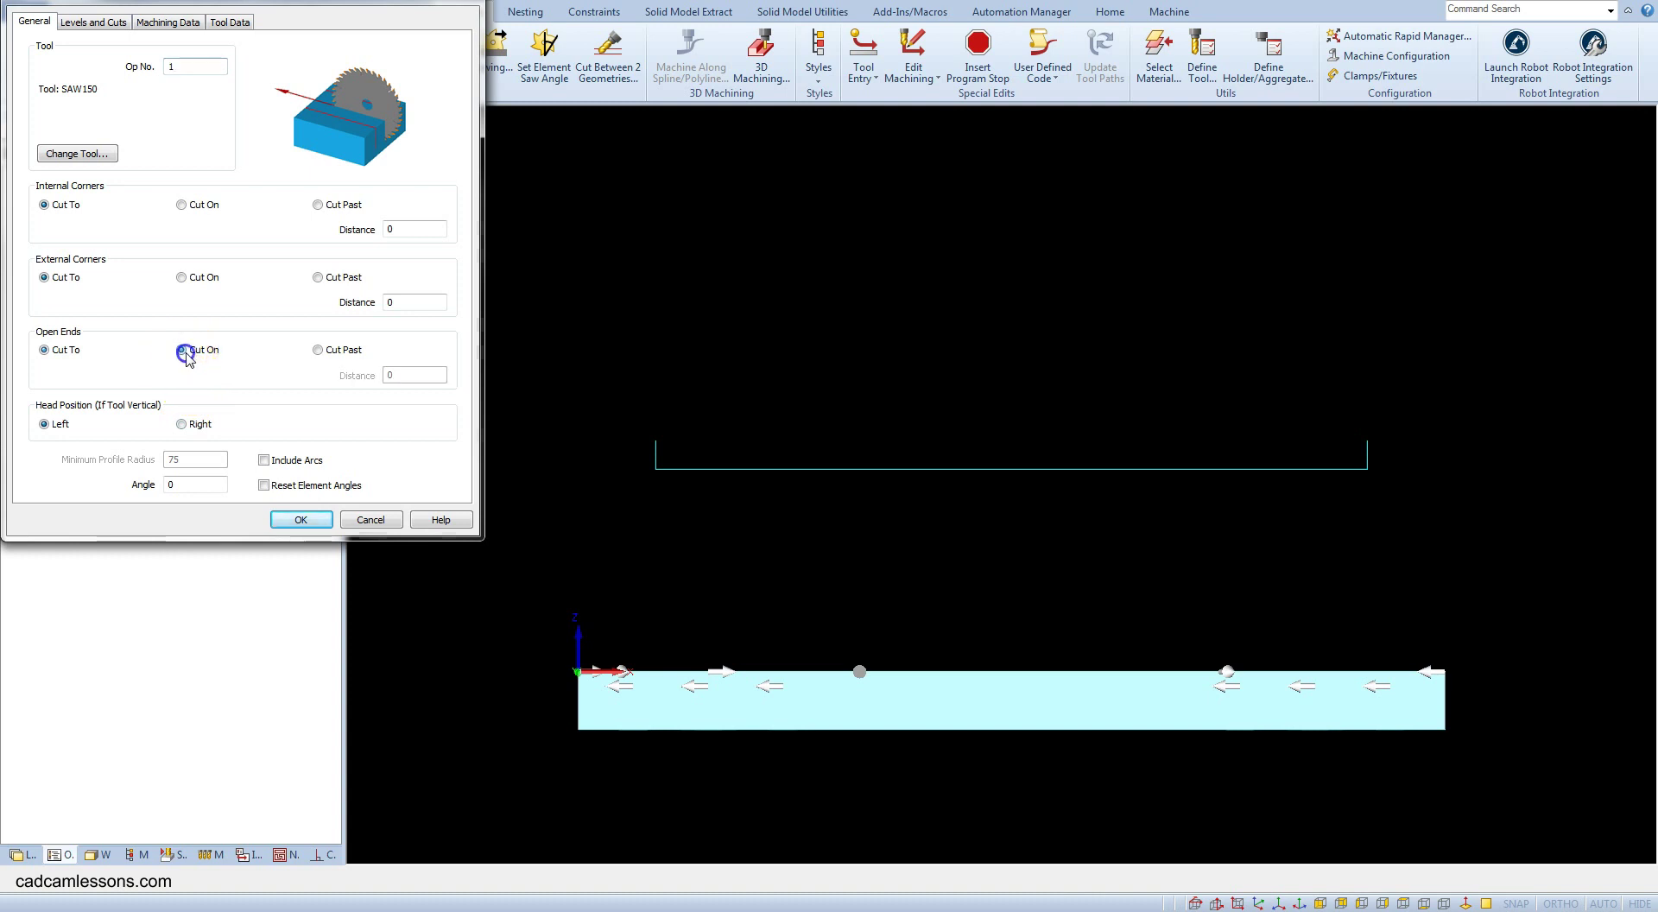
pyautogui.click(301, 520)
pyautogui.click(849, 493)
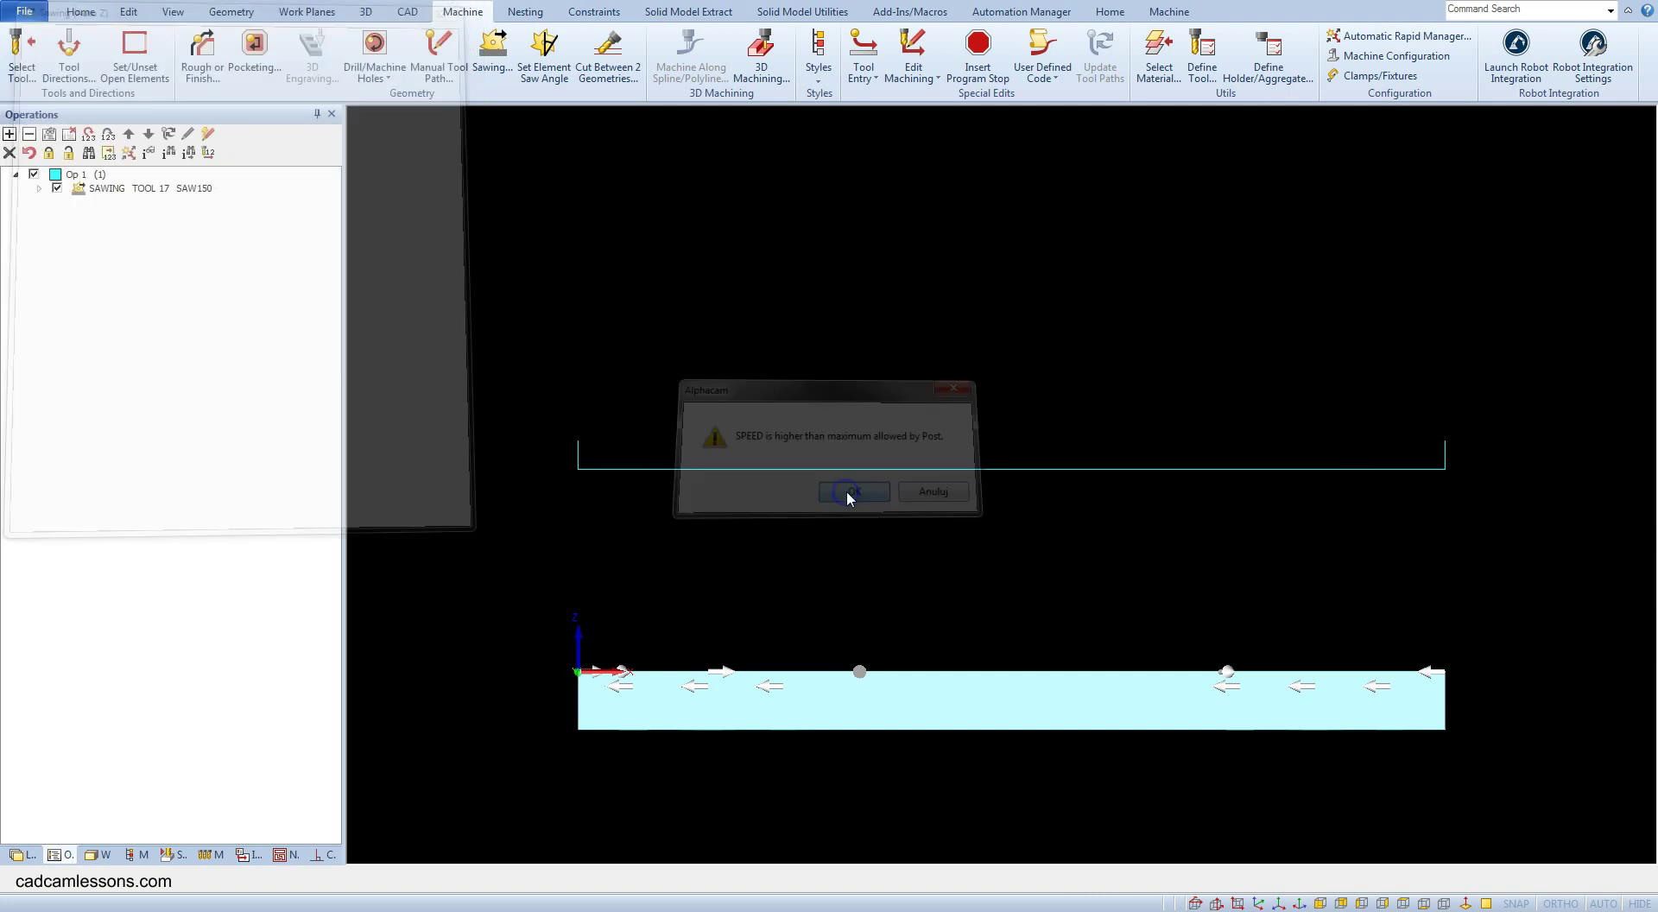
# Step: Simulate the Cut On sawing operation step by step through the plunge and first groove cut, and end the simulation
pyautogui.rightClick(560, 261)
pyautogui.moveTo(633, 277)
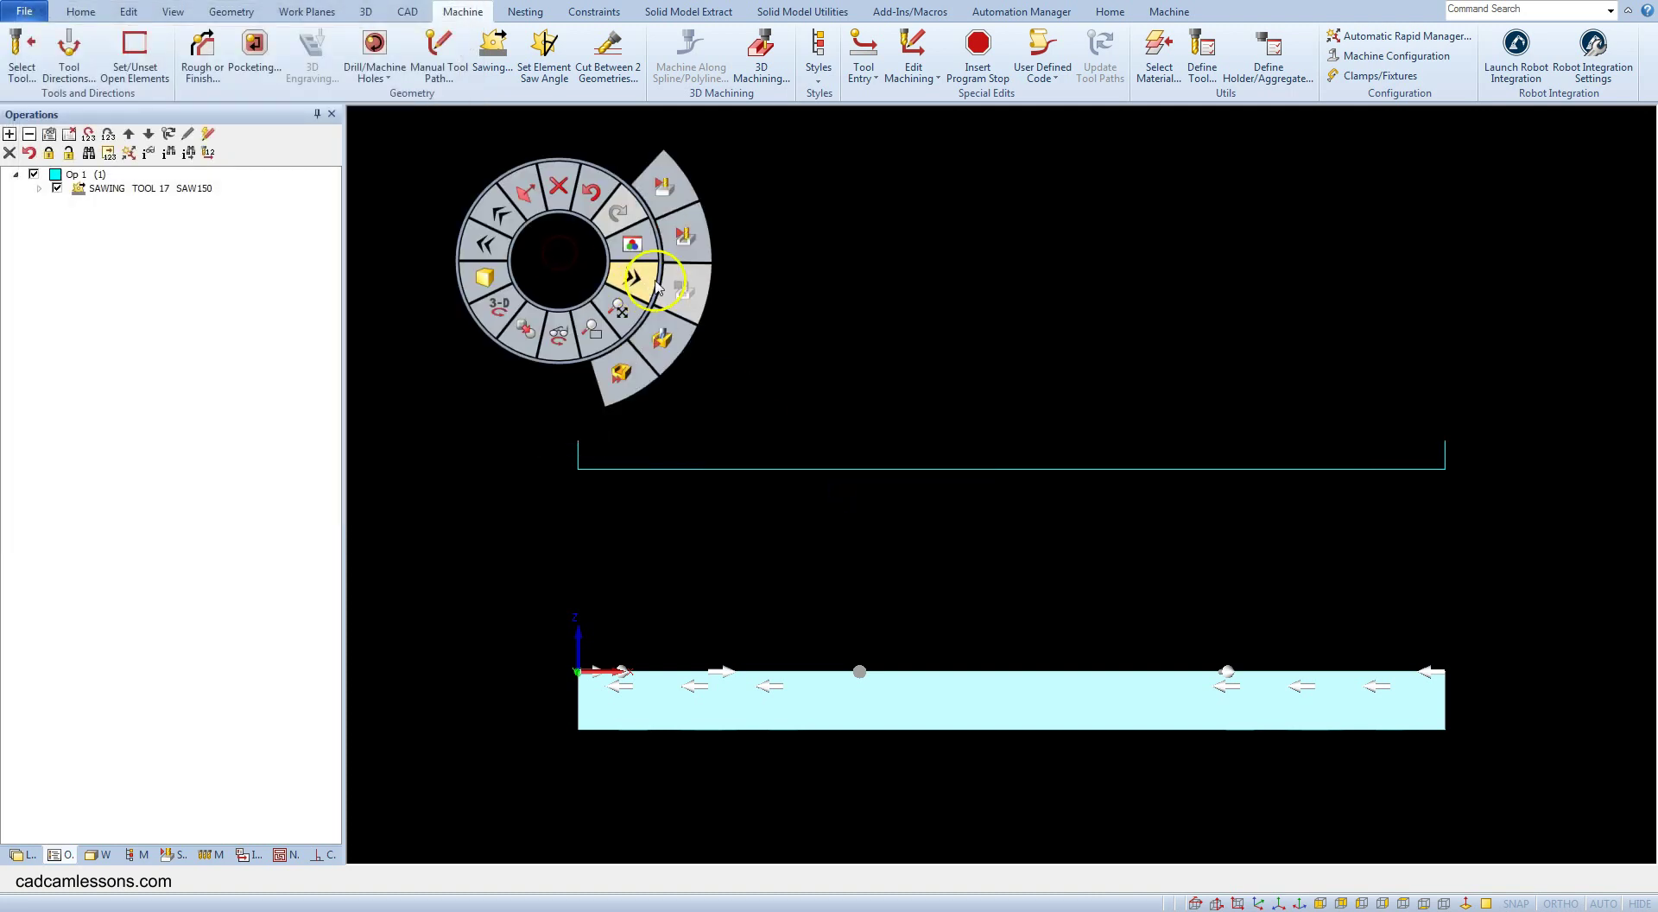
pyautogui.click(670, 204)
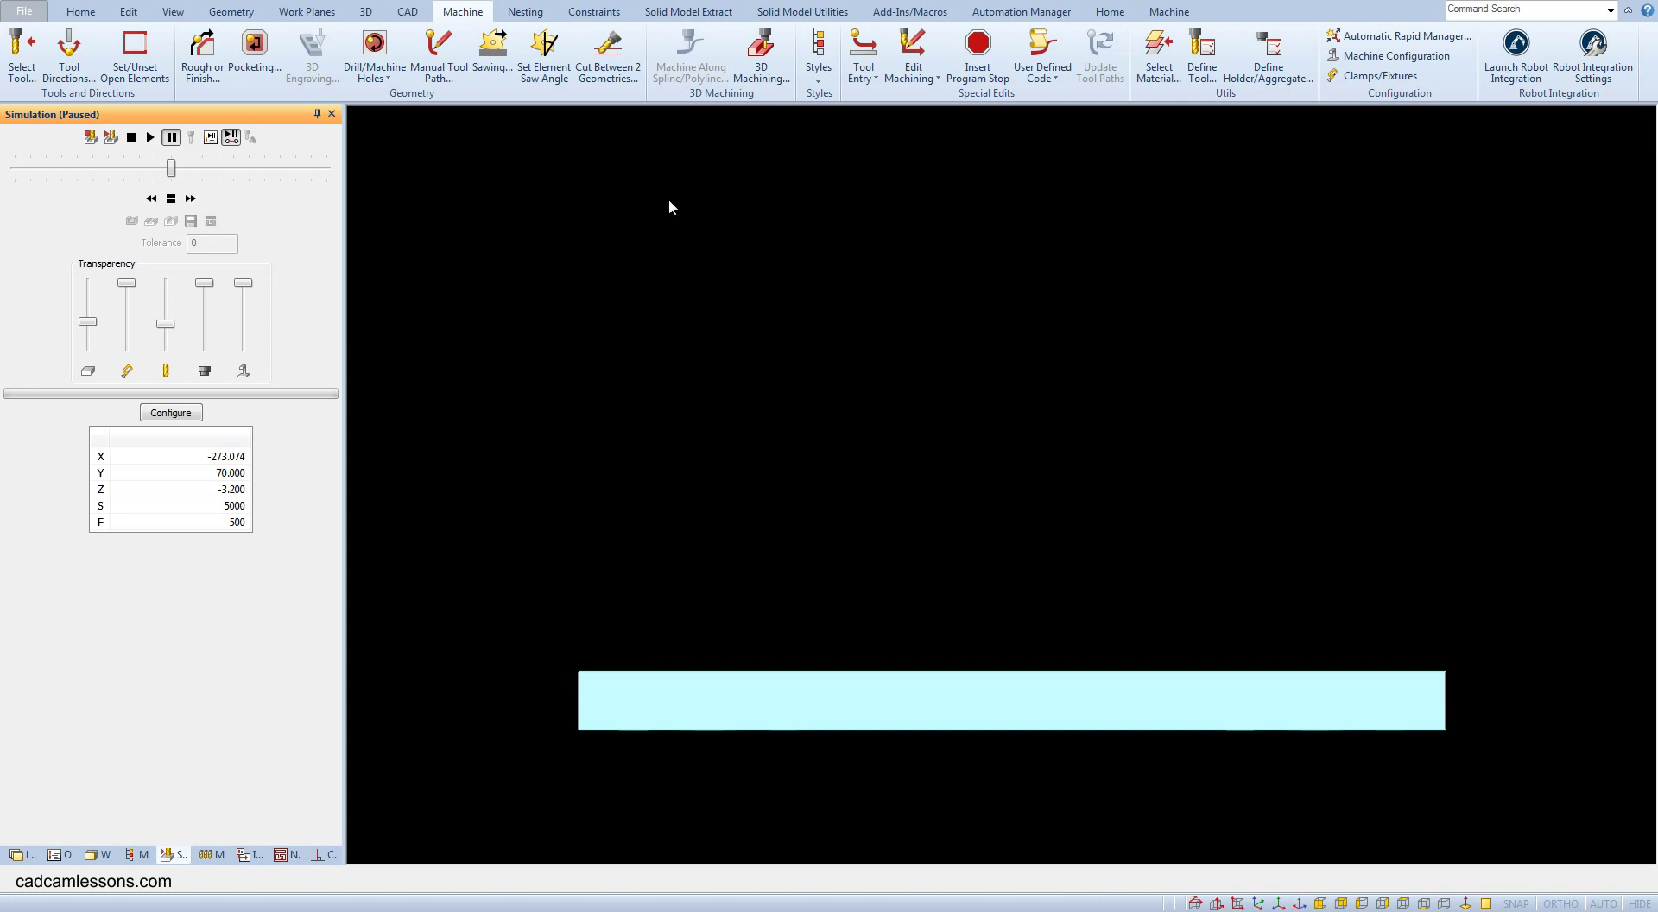
pyautogui.click(153, 138)
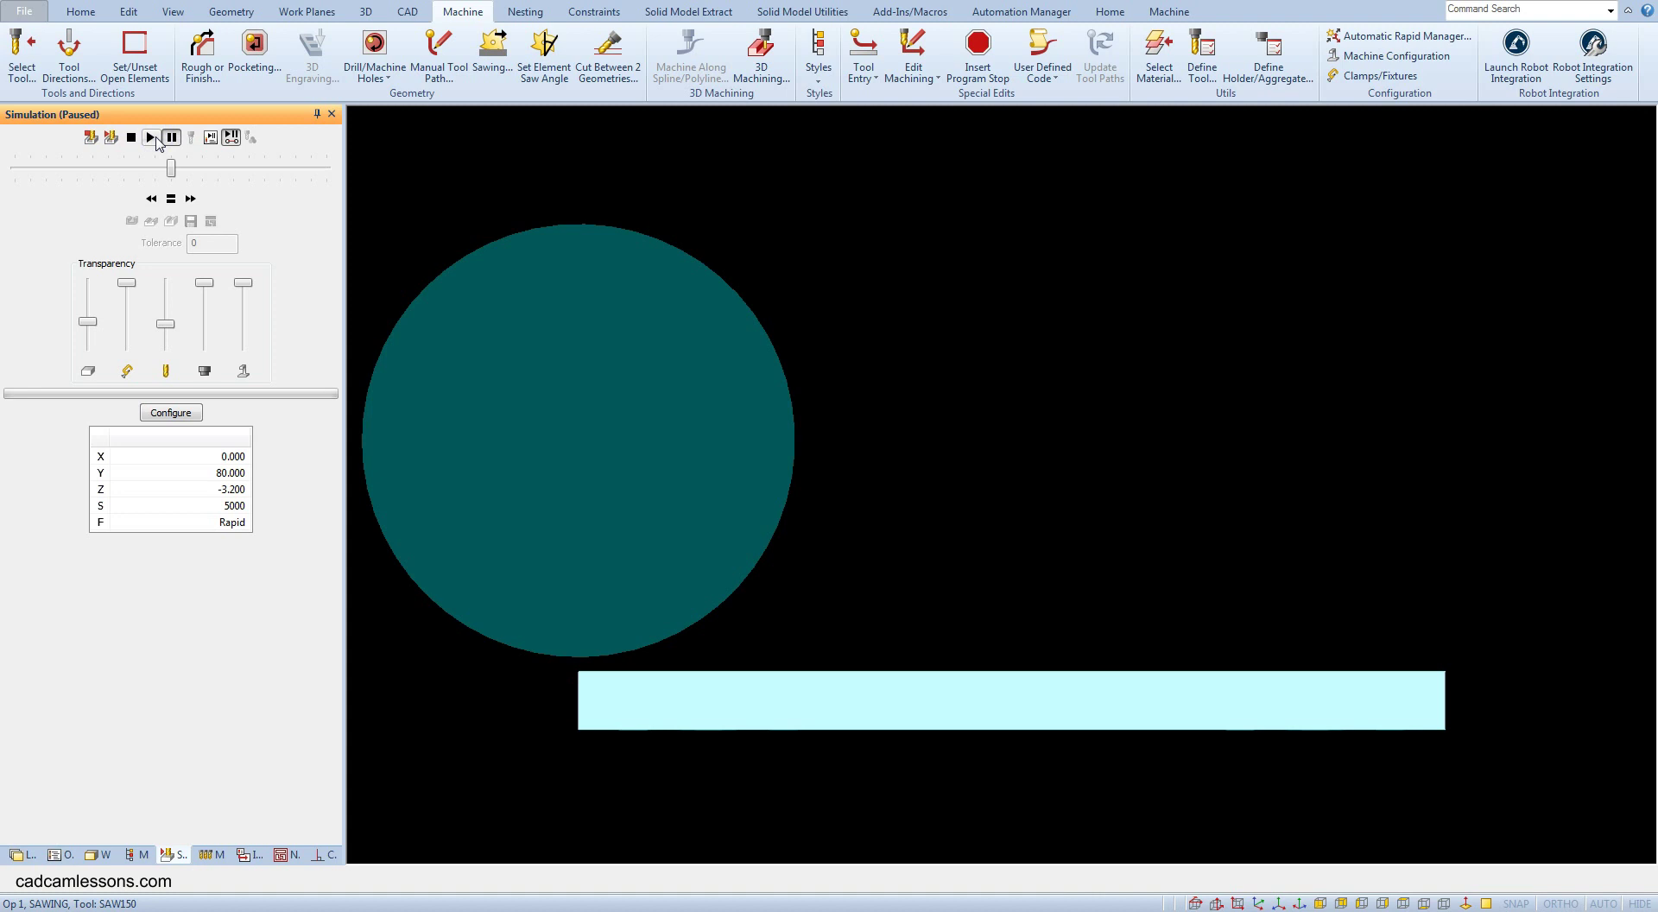
pyautogui.click(154, 138)
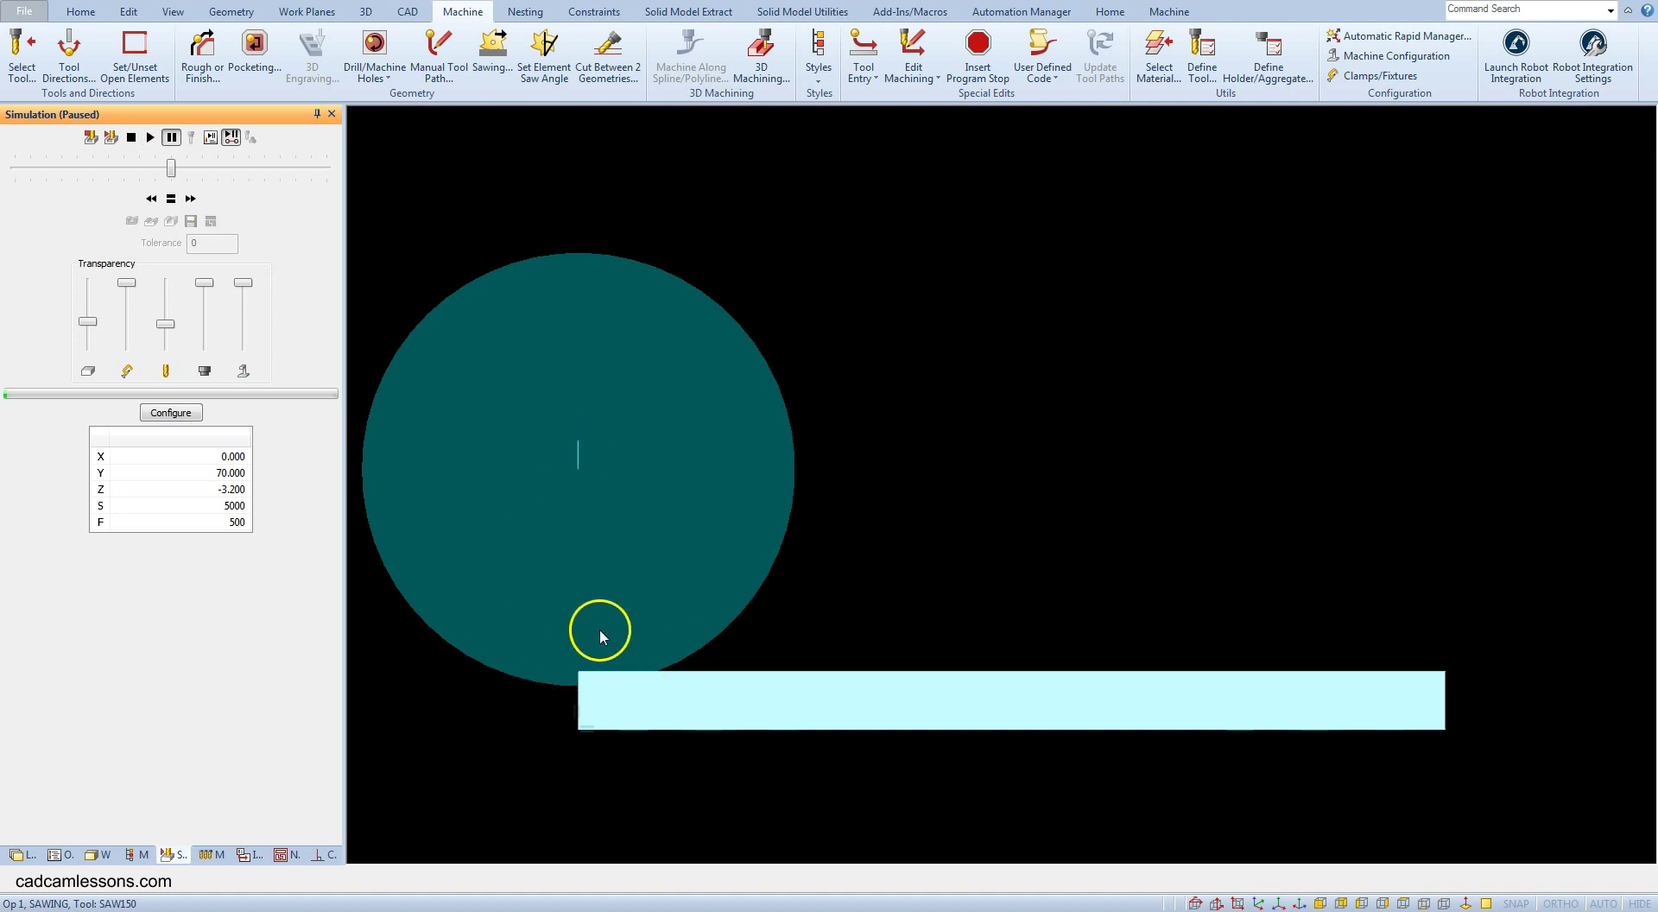
pyautogui.click(150, 137)
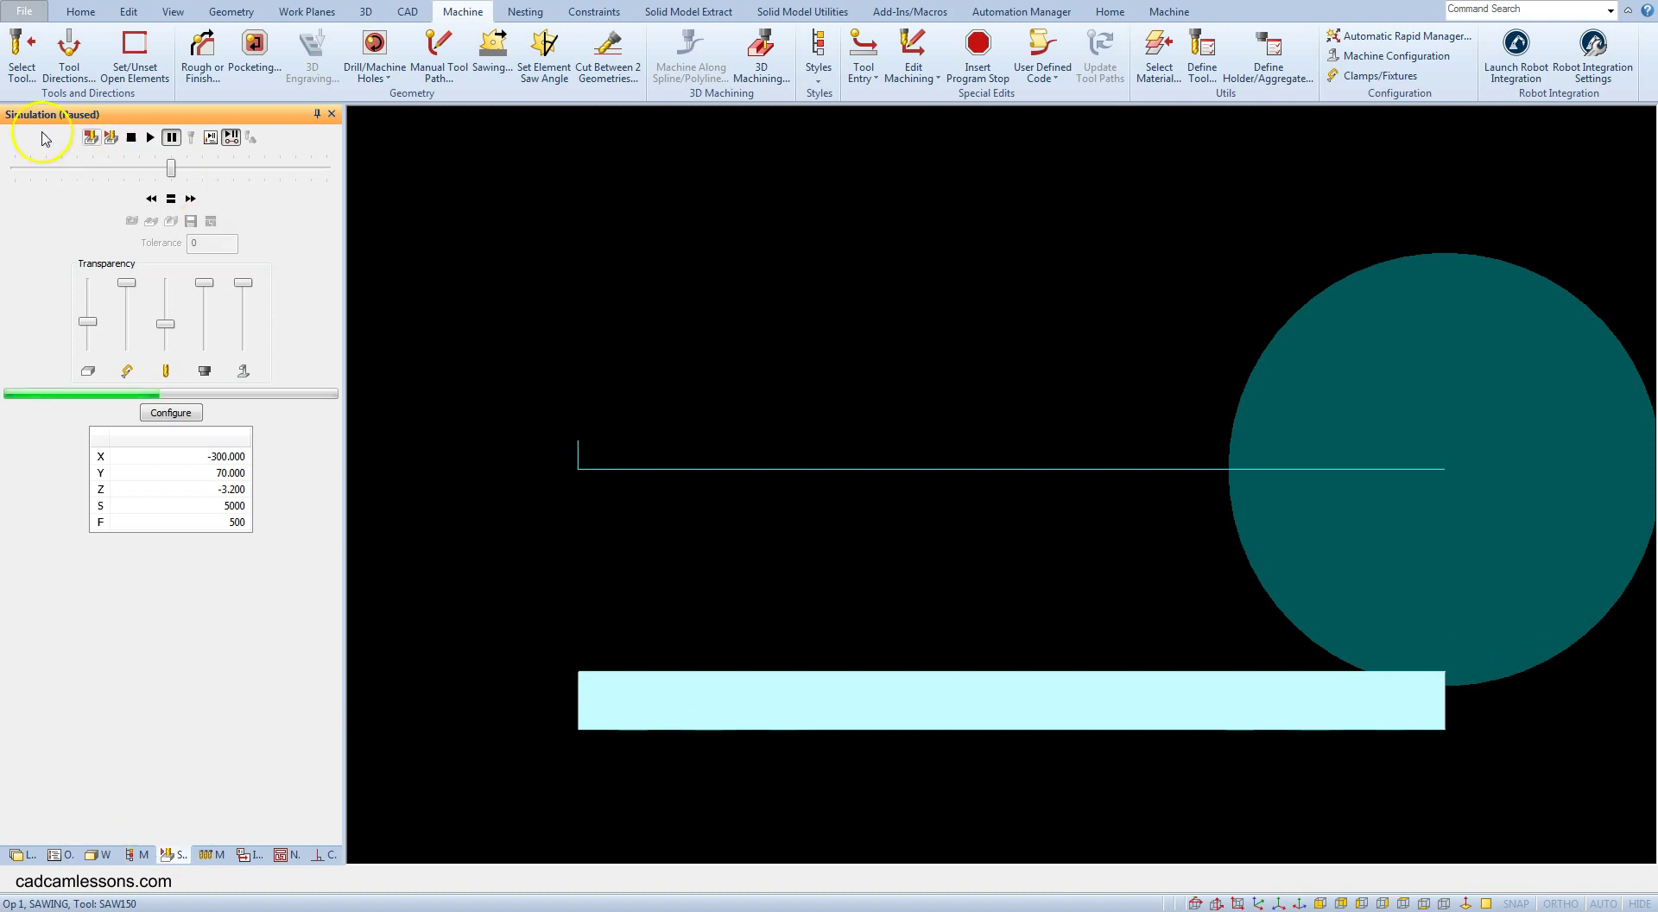
pyautogui.click(91, 136)
# Step: Change the SAW150 sawing operation's Open Ends option to Cut Past and accept the spindle speed warning
pyautogui.click(59, 855)
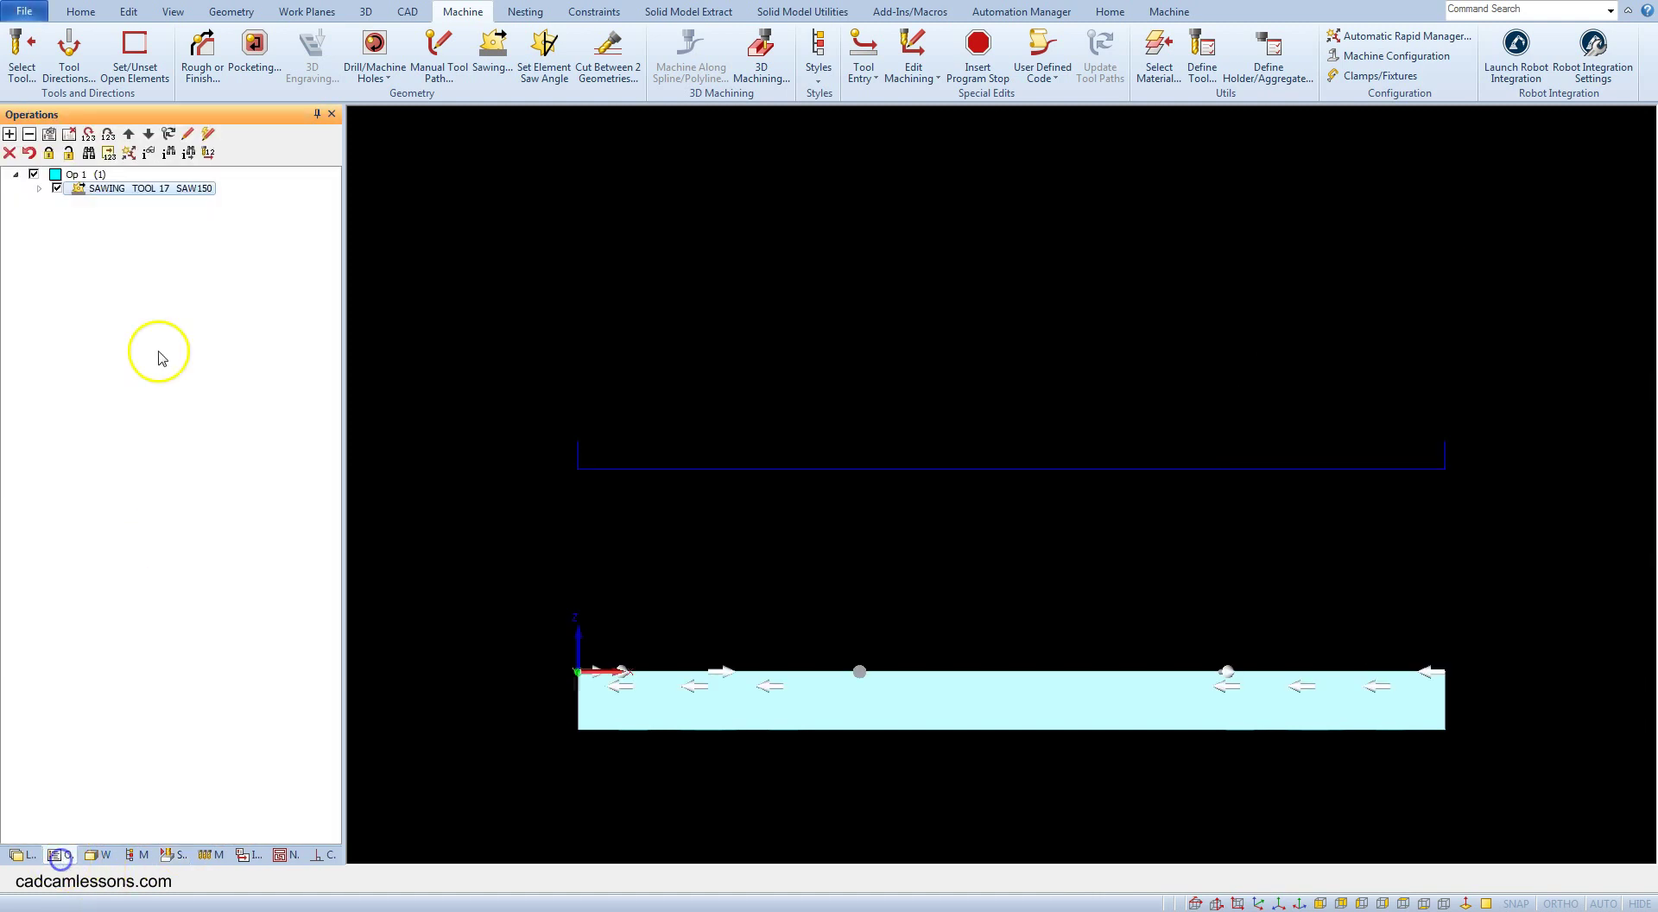
pyautogui.rightClick(149, 186)
pyautogui.click(187, 204)
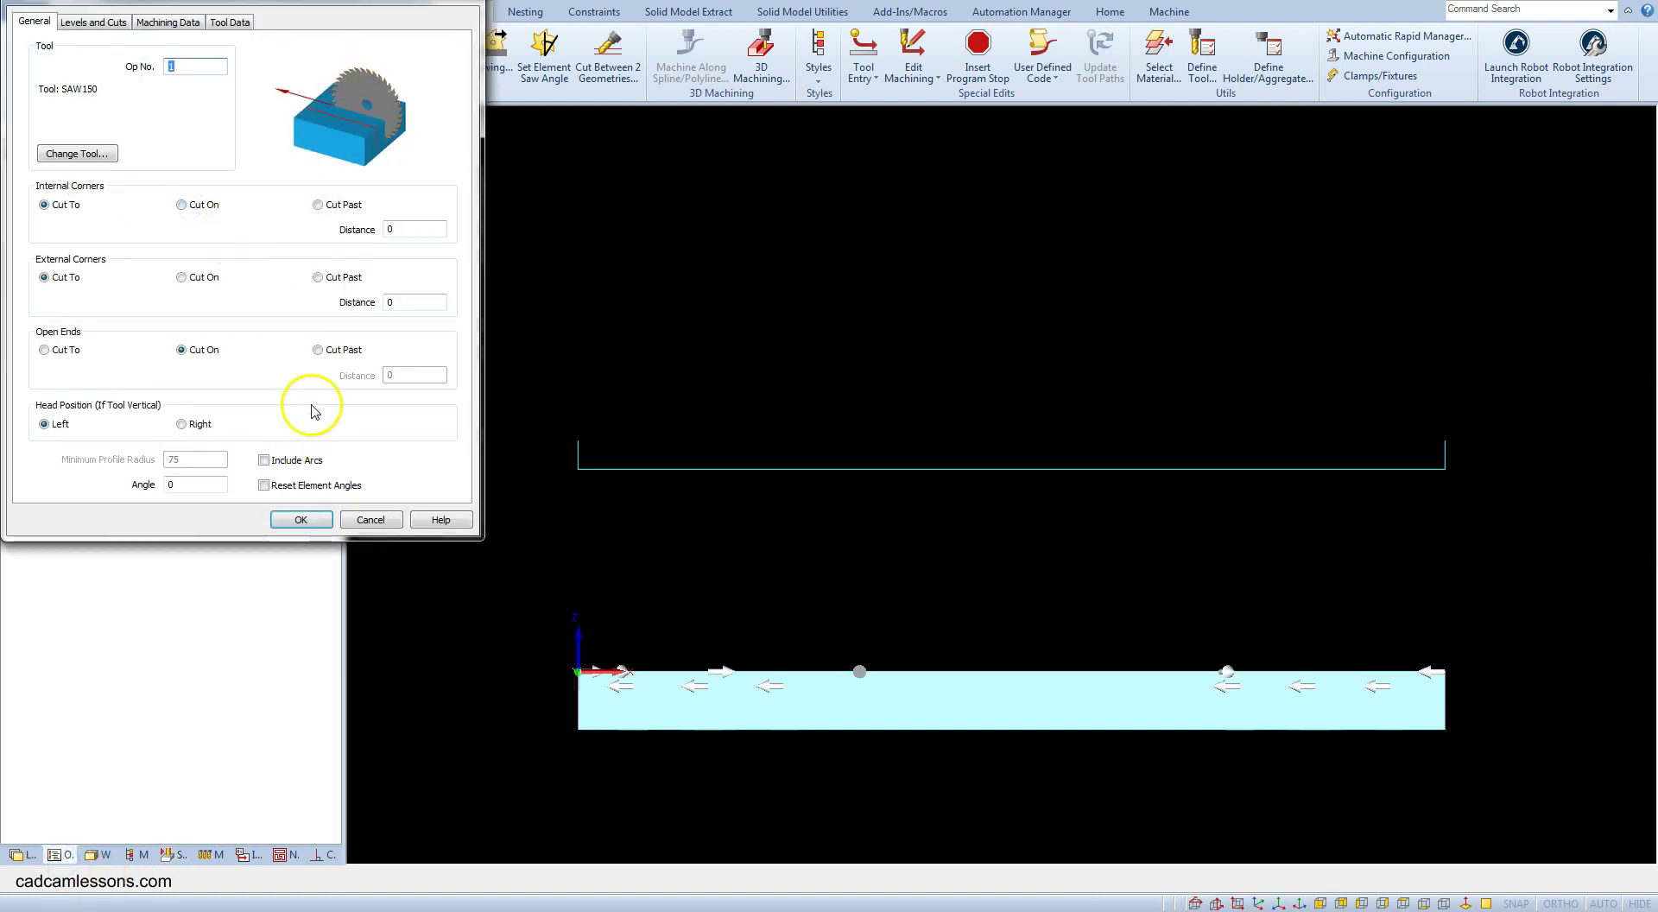
pyautogui.click(341, 349)
pyautogui.click(301, 519)
pyautogui.click(864, 494)
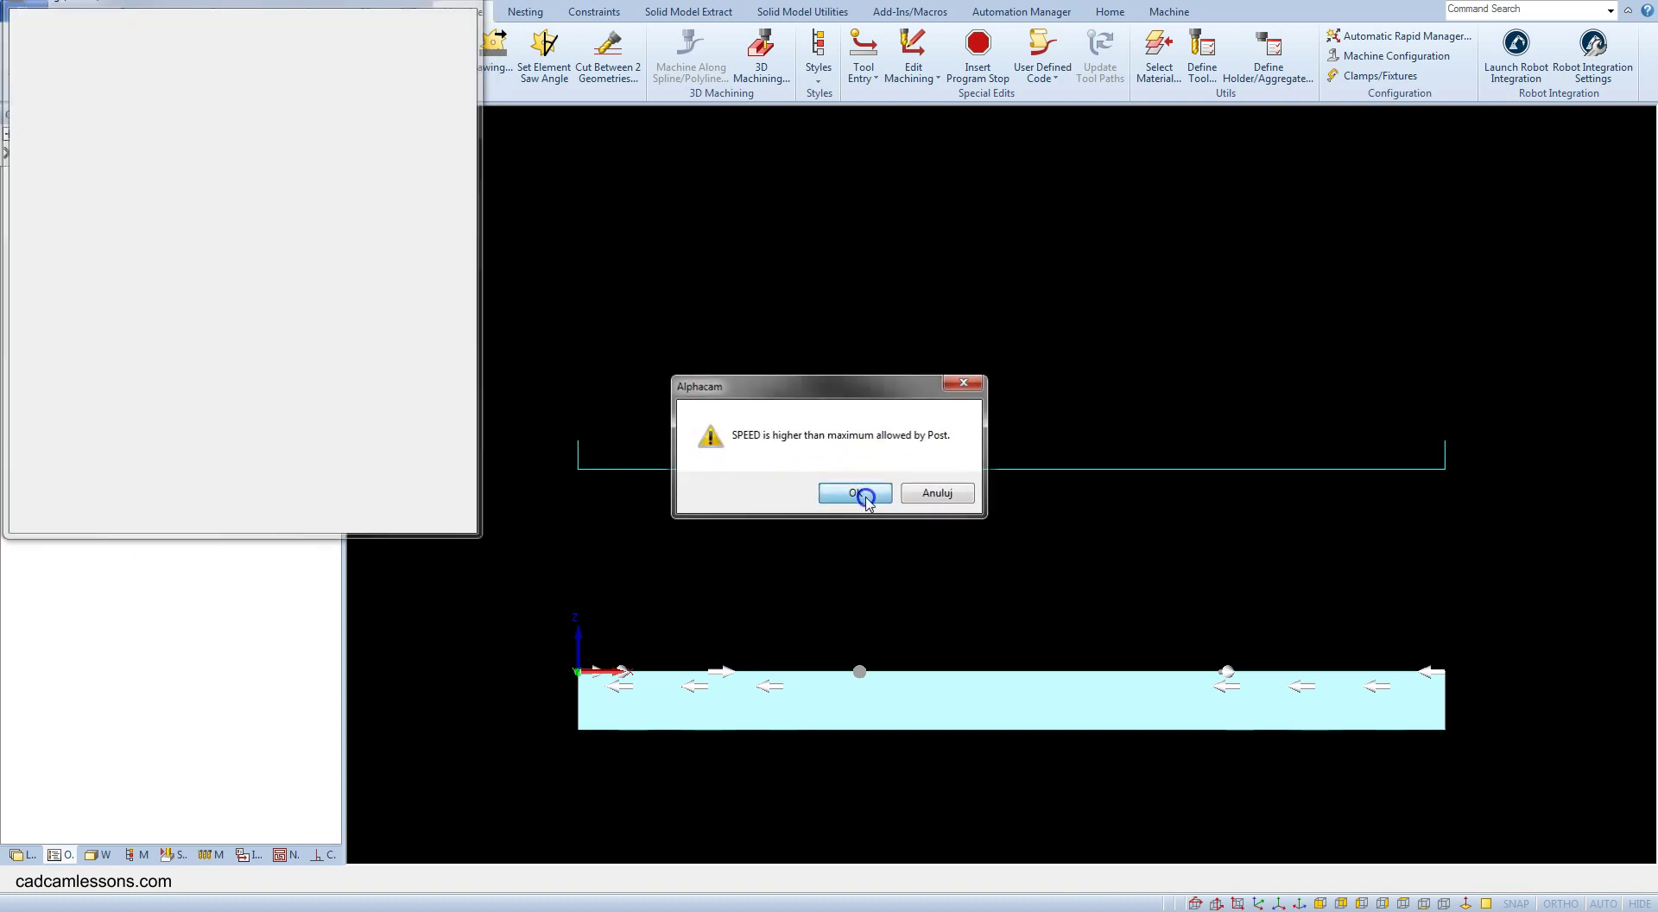
# Step: Simulate the Cut Past sawing step by step to check the blade's position at both plate ends, and end the simulation
pyautogui.rightClick(558, 255)
pyautogui.moveTo(631, 276)
pyautogui.click(673, 200)
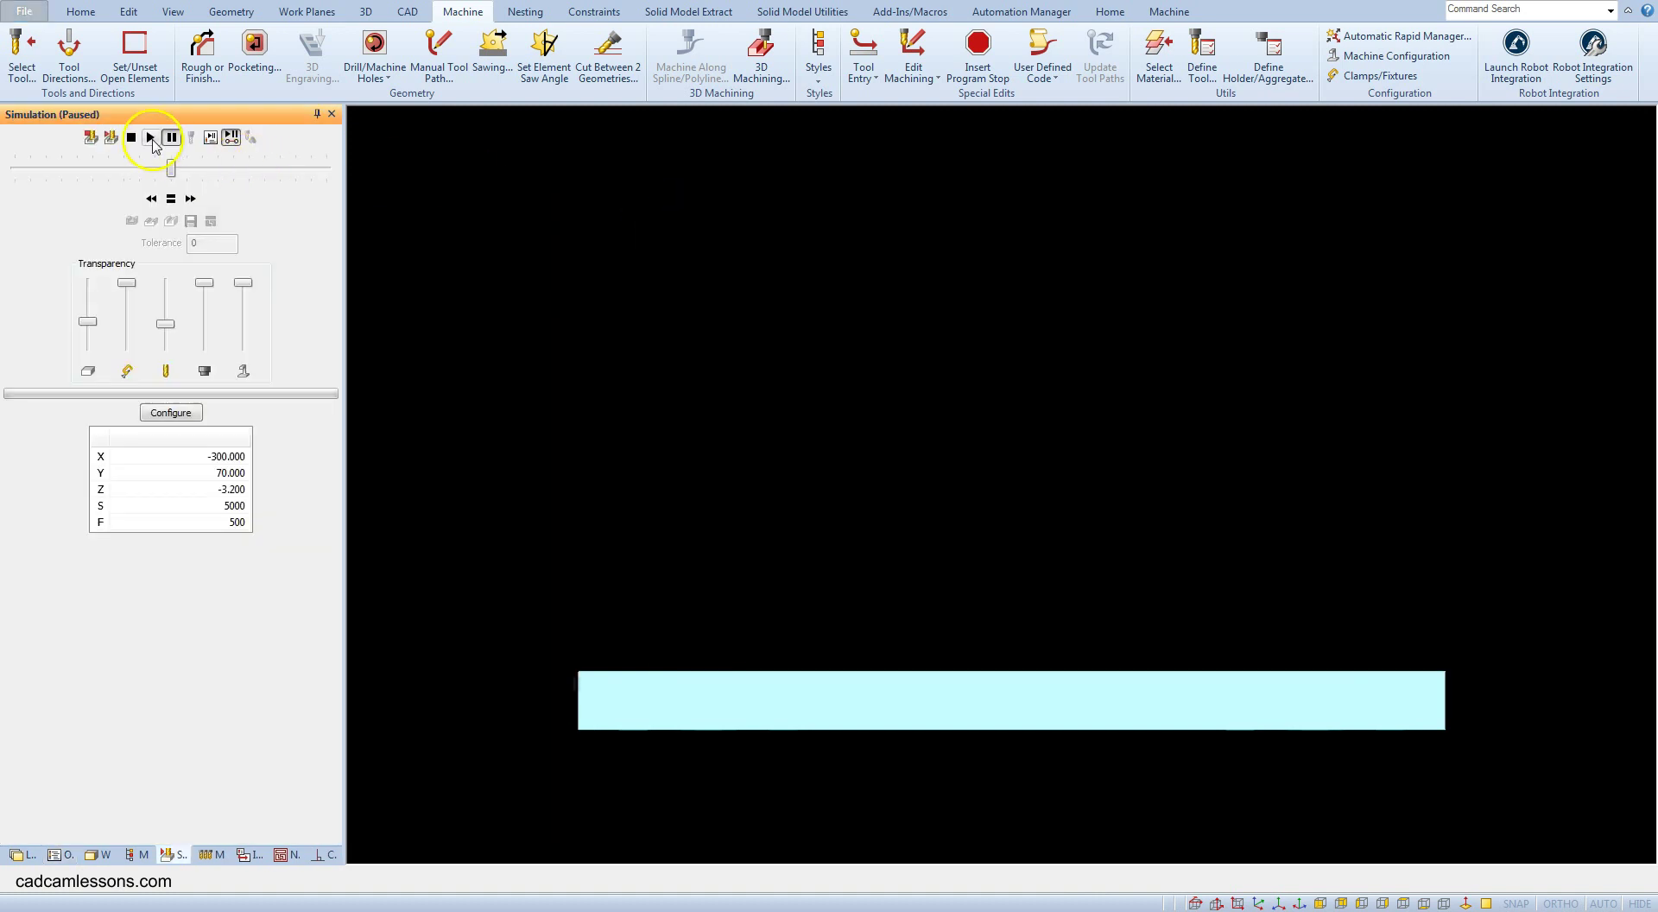
pyautogui.click(151, 140)
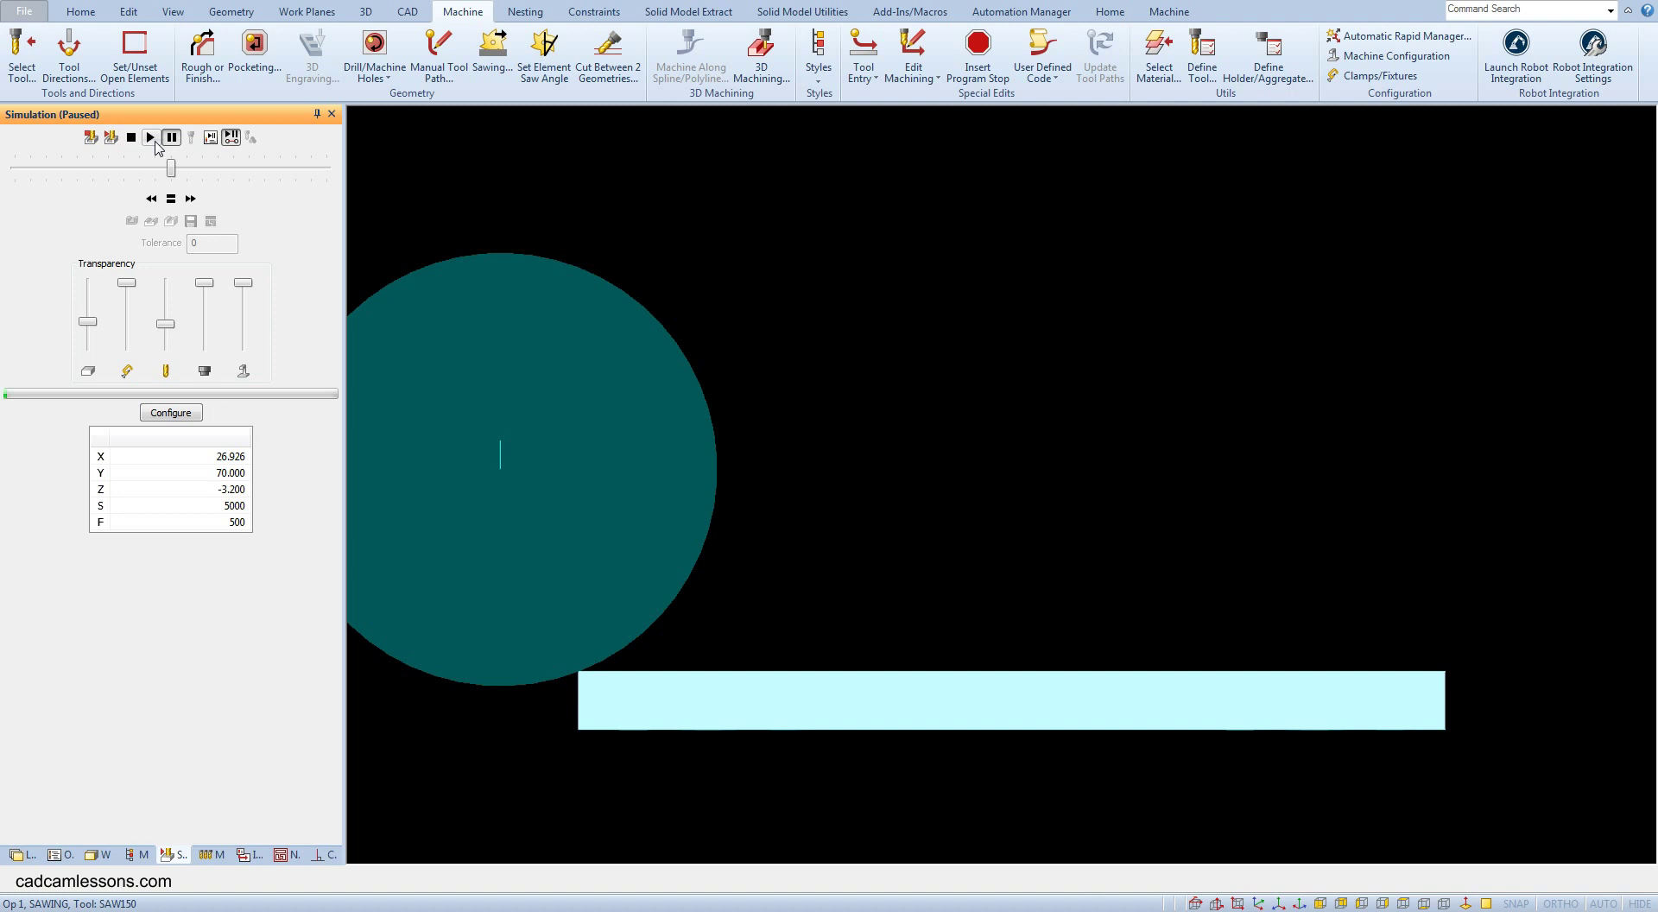
pyautogui.click(153, 137)
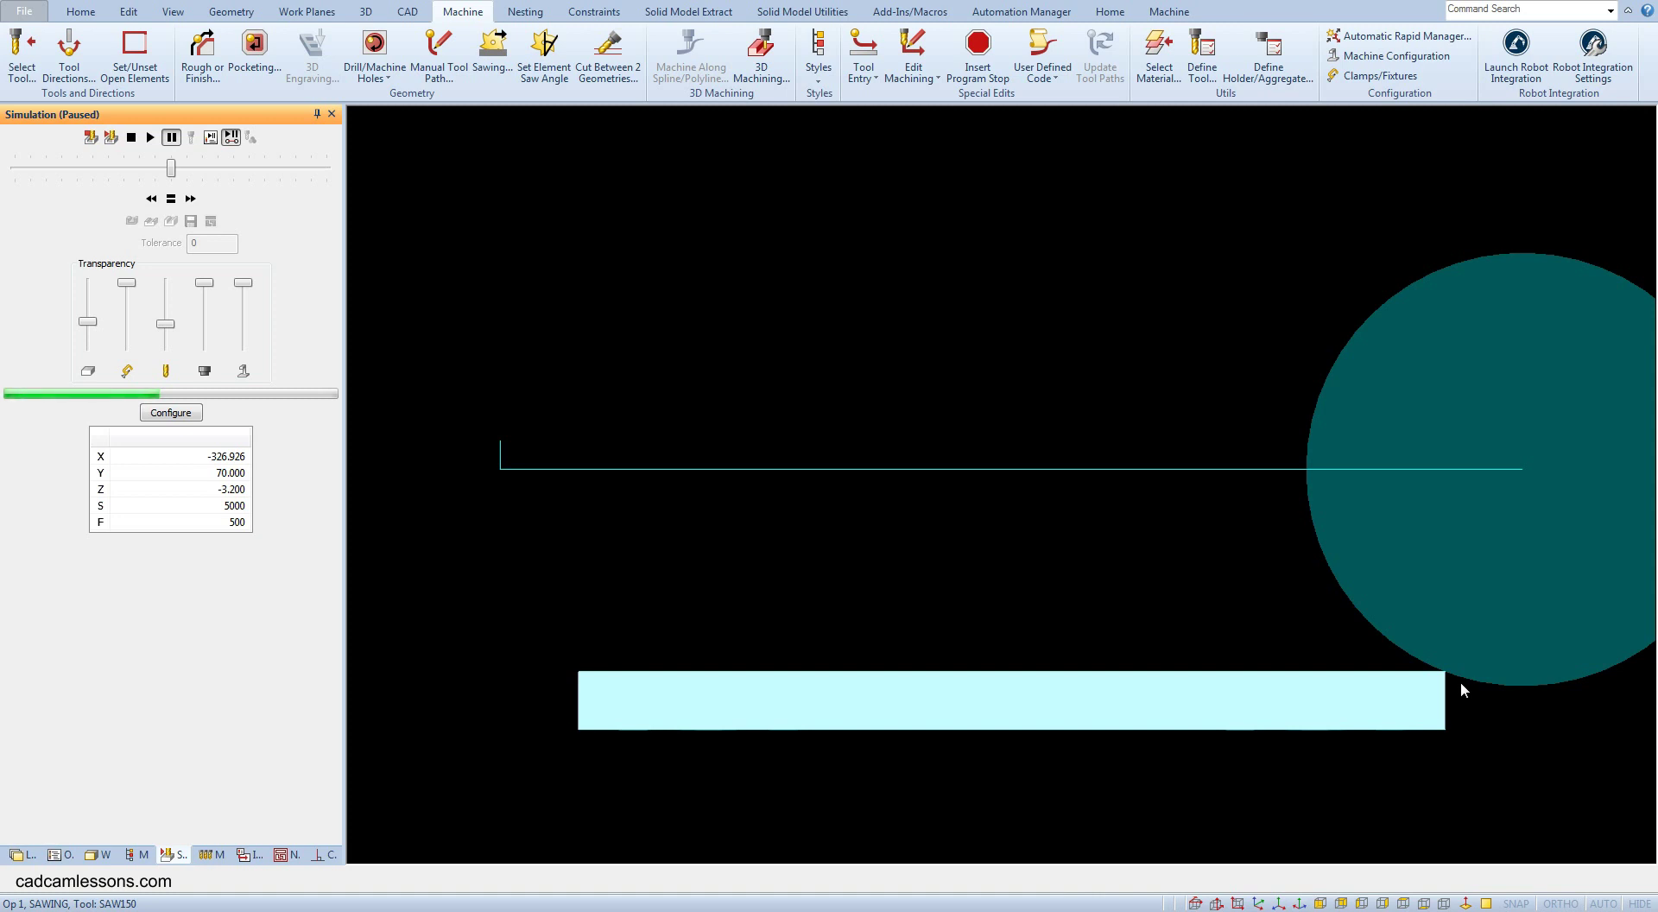
pyautogui.click(1419, 725)
pyautogui.click(91, 136)
# Step: Set the Cut Past distance for the sawing operation's open ends to 50 and accept the spindle speed warning
pyautogui.click(64, 855)
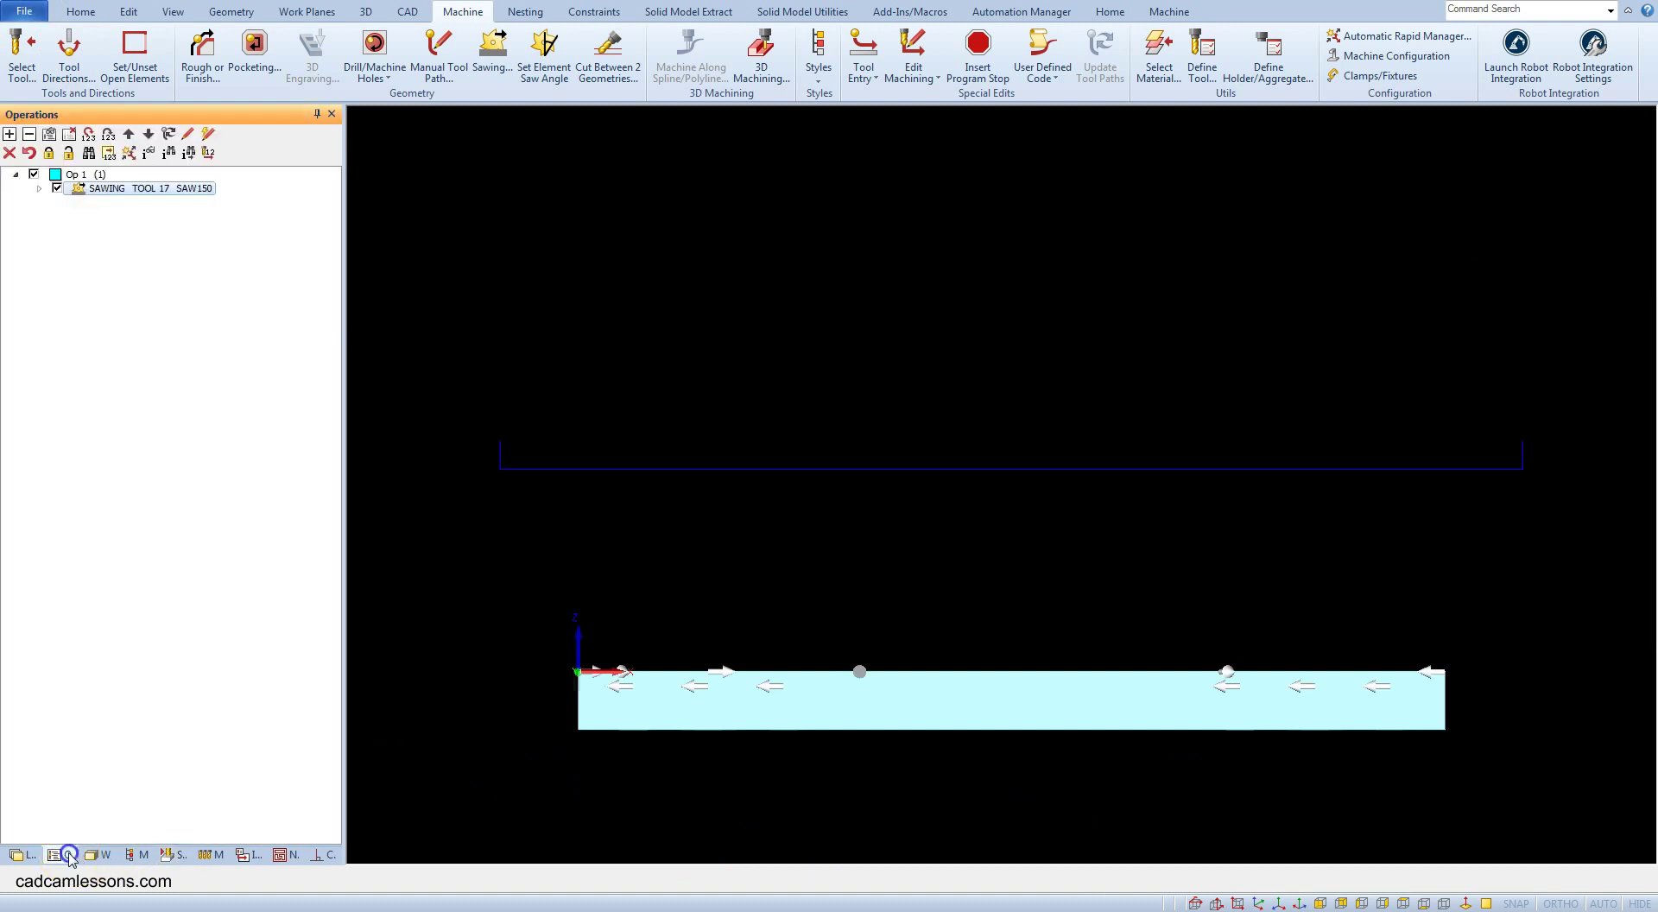
pyautogui.rightClick(178, 188)
pyautogui.click(223, 202)
pyautogui.doubleClick(389, 374)
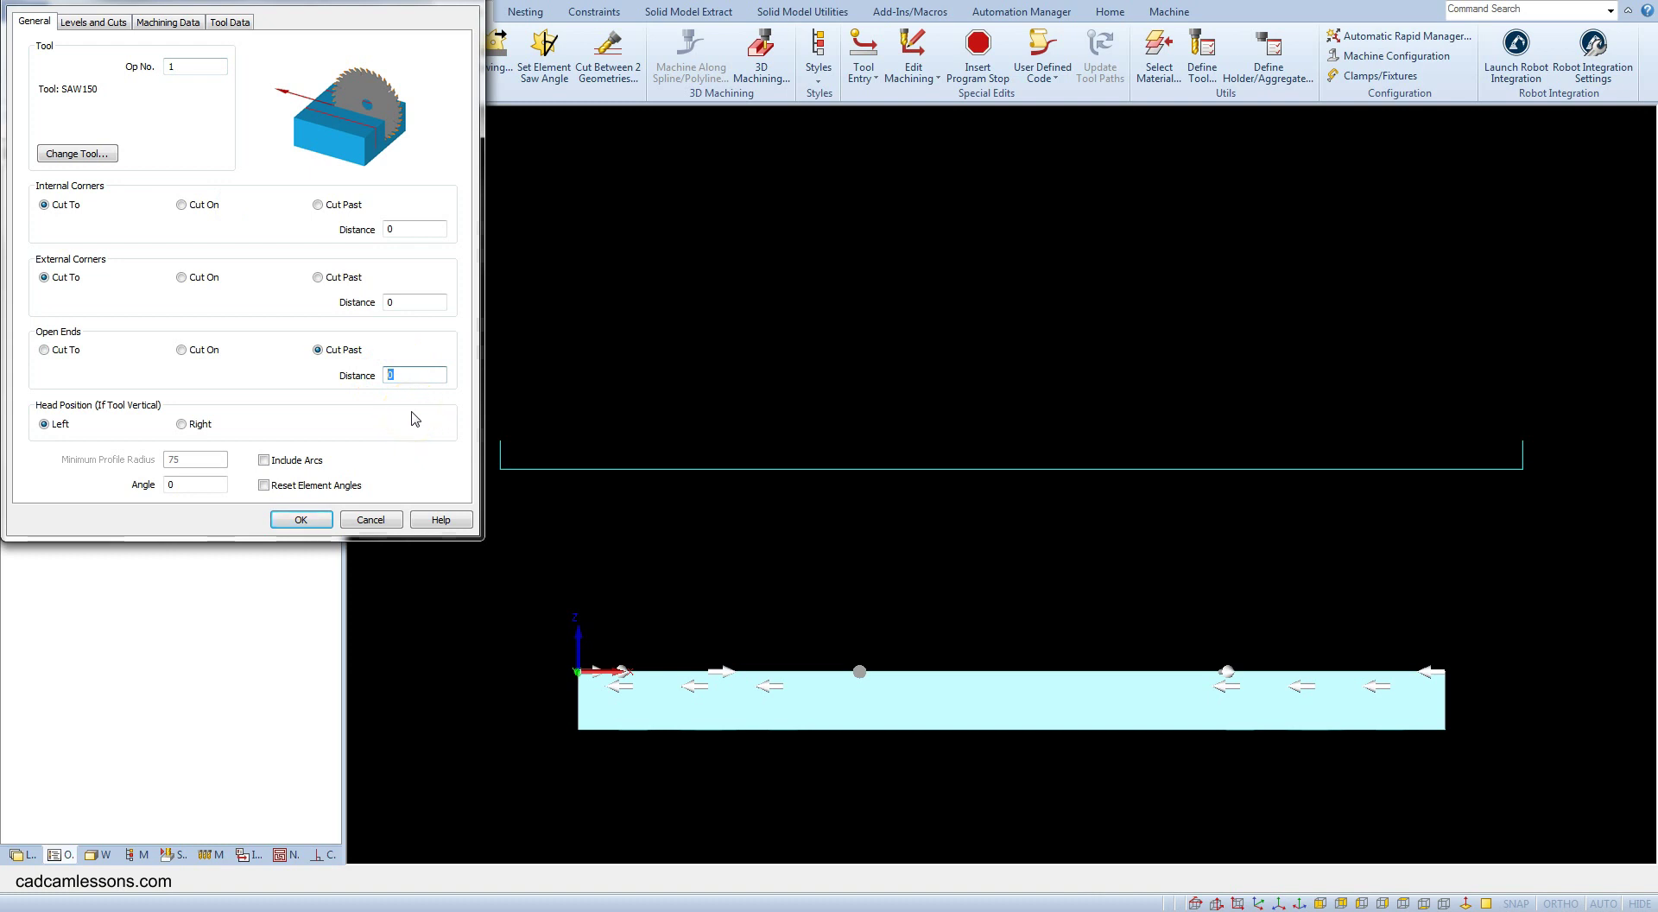
pyautogui.write('50')
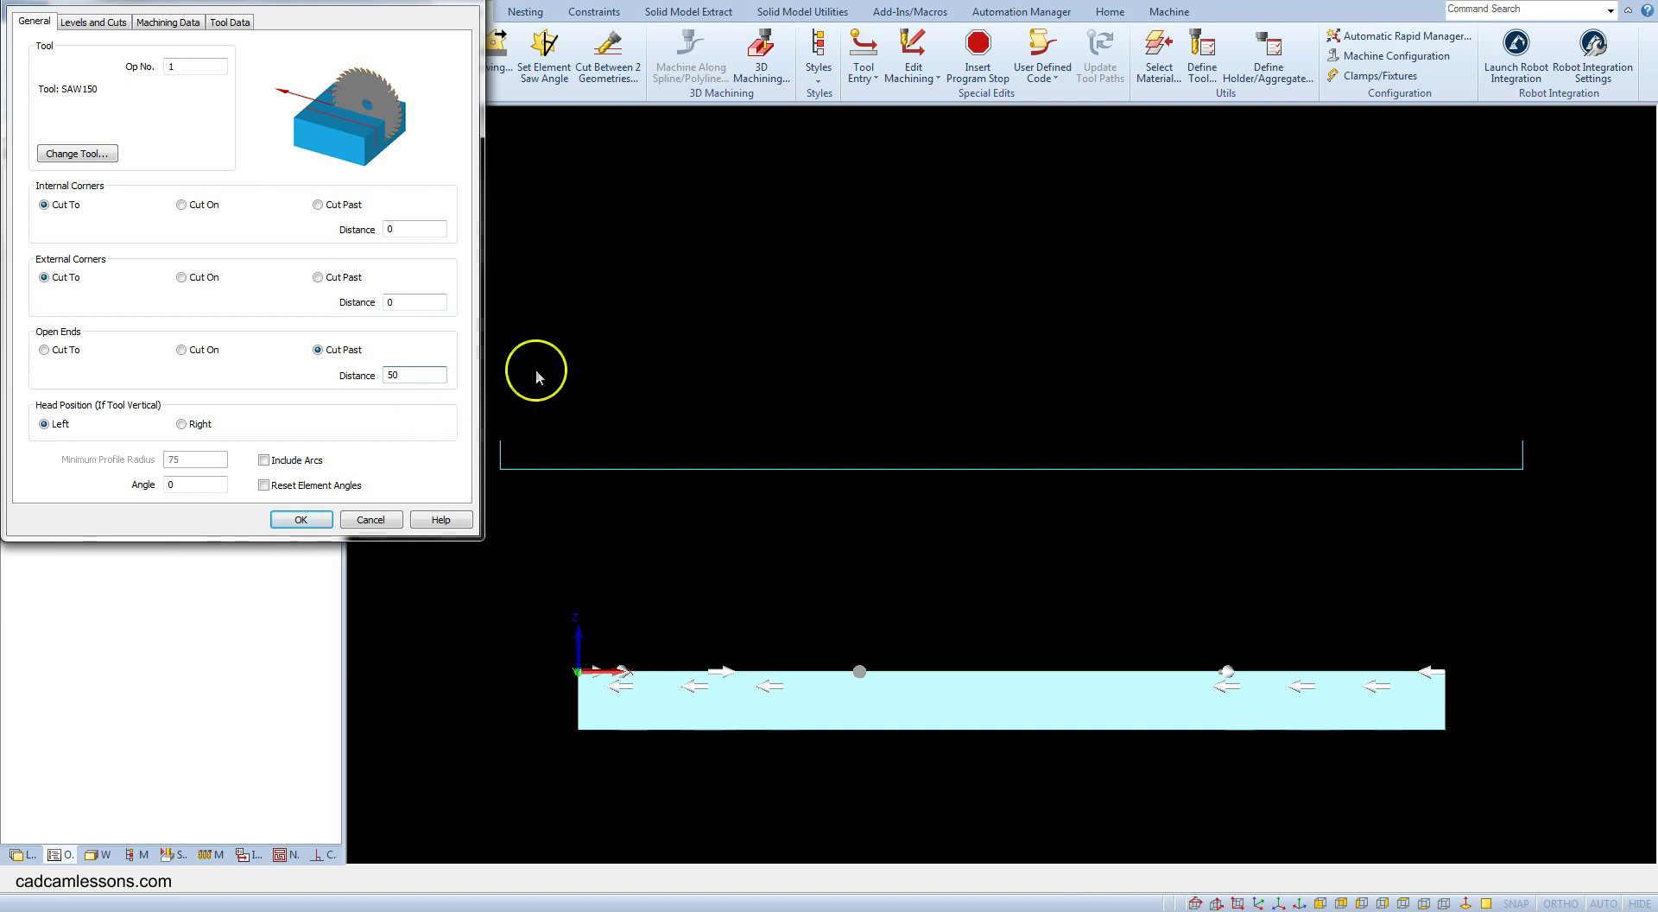
pyautogui.click(315, 519)
pyautogui.click(843, 488)
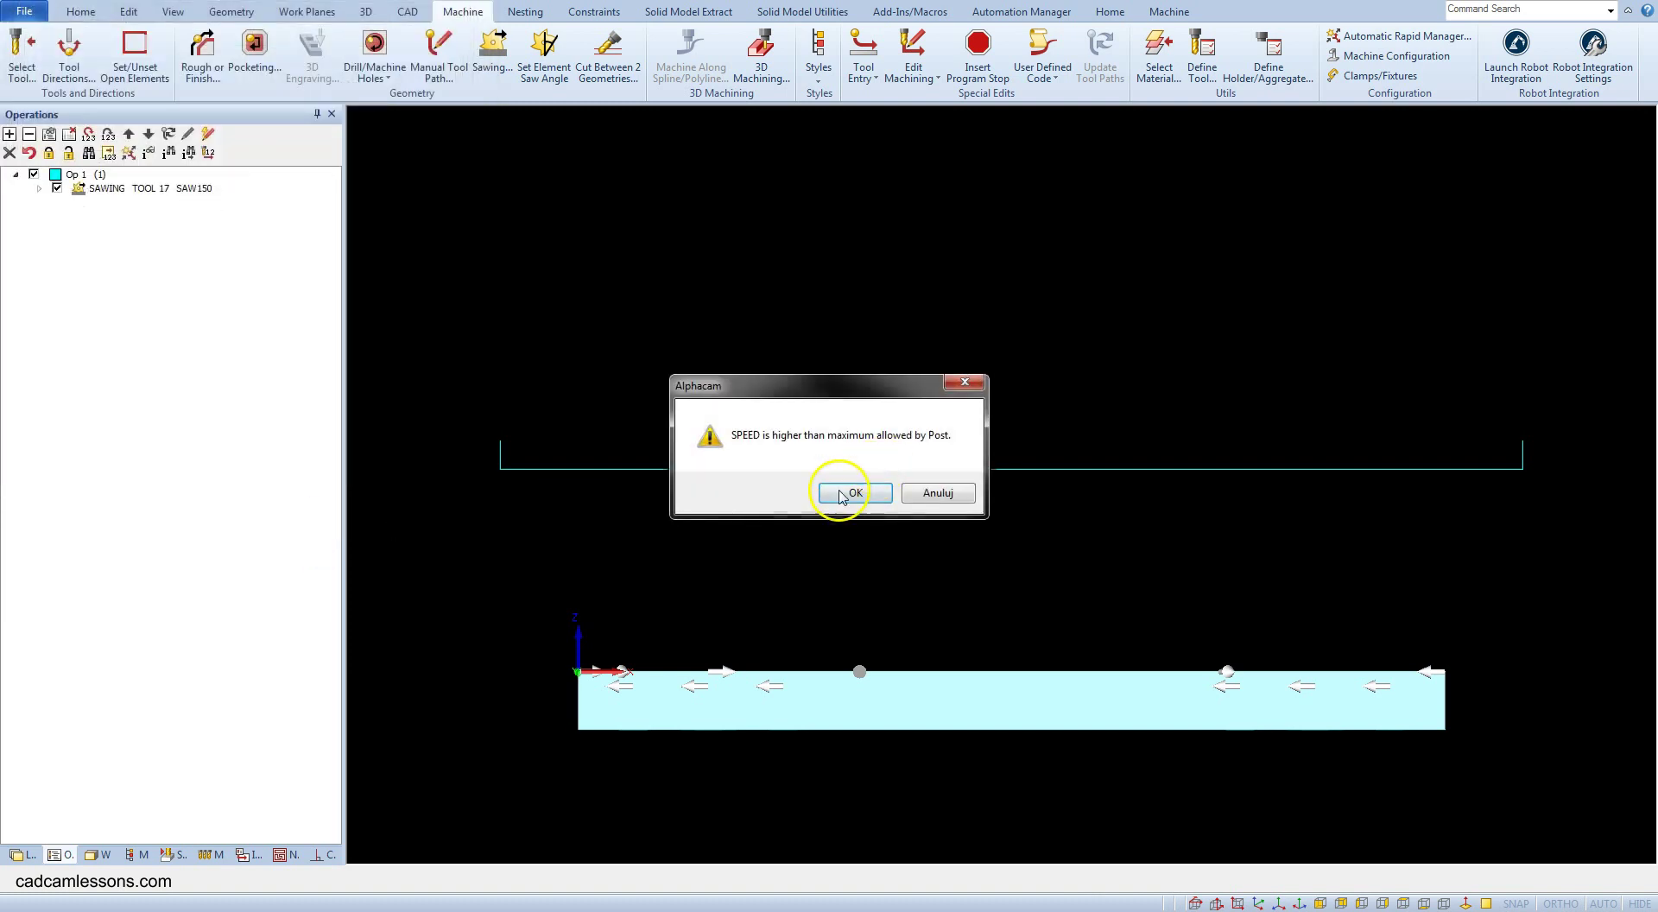
# Step: Step the simulation through the first groove cut with the 50 overrun to check the blade's clearance, and end it
pyautogui.rightClick(633, 289)
pyautogui.moveTo(635, 278)
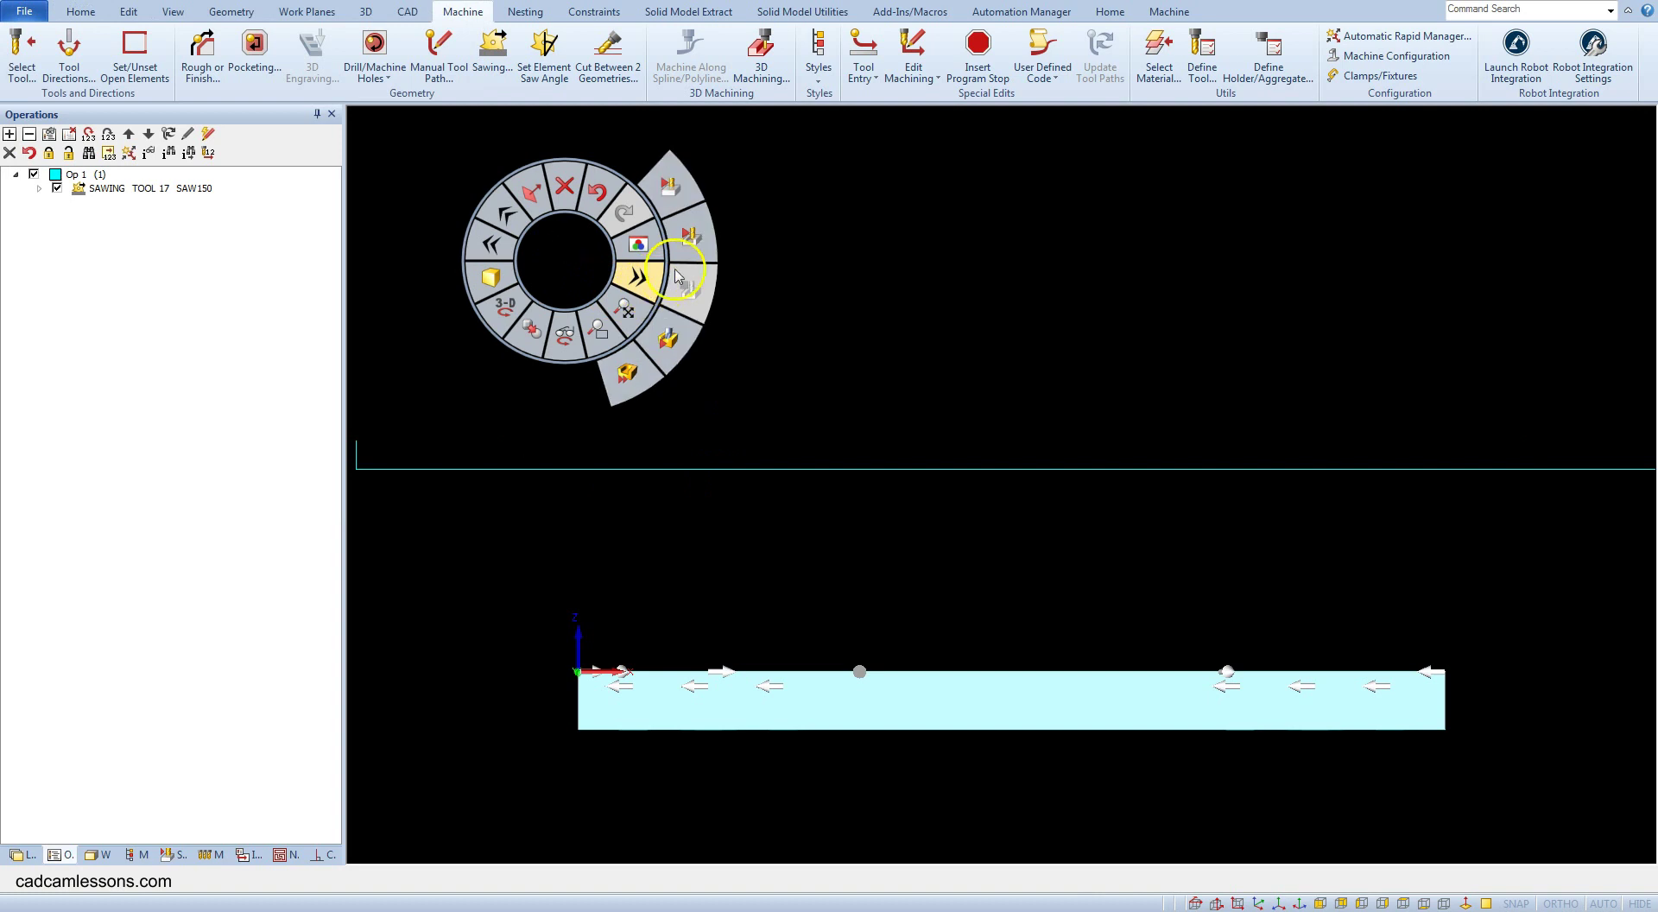
pyautogui.click(691, 245)
pyautogui.click(151, 137)
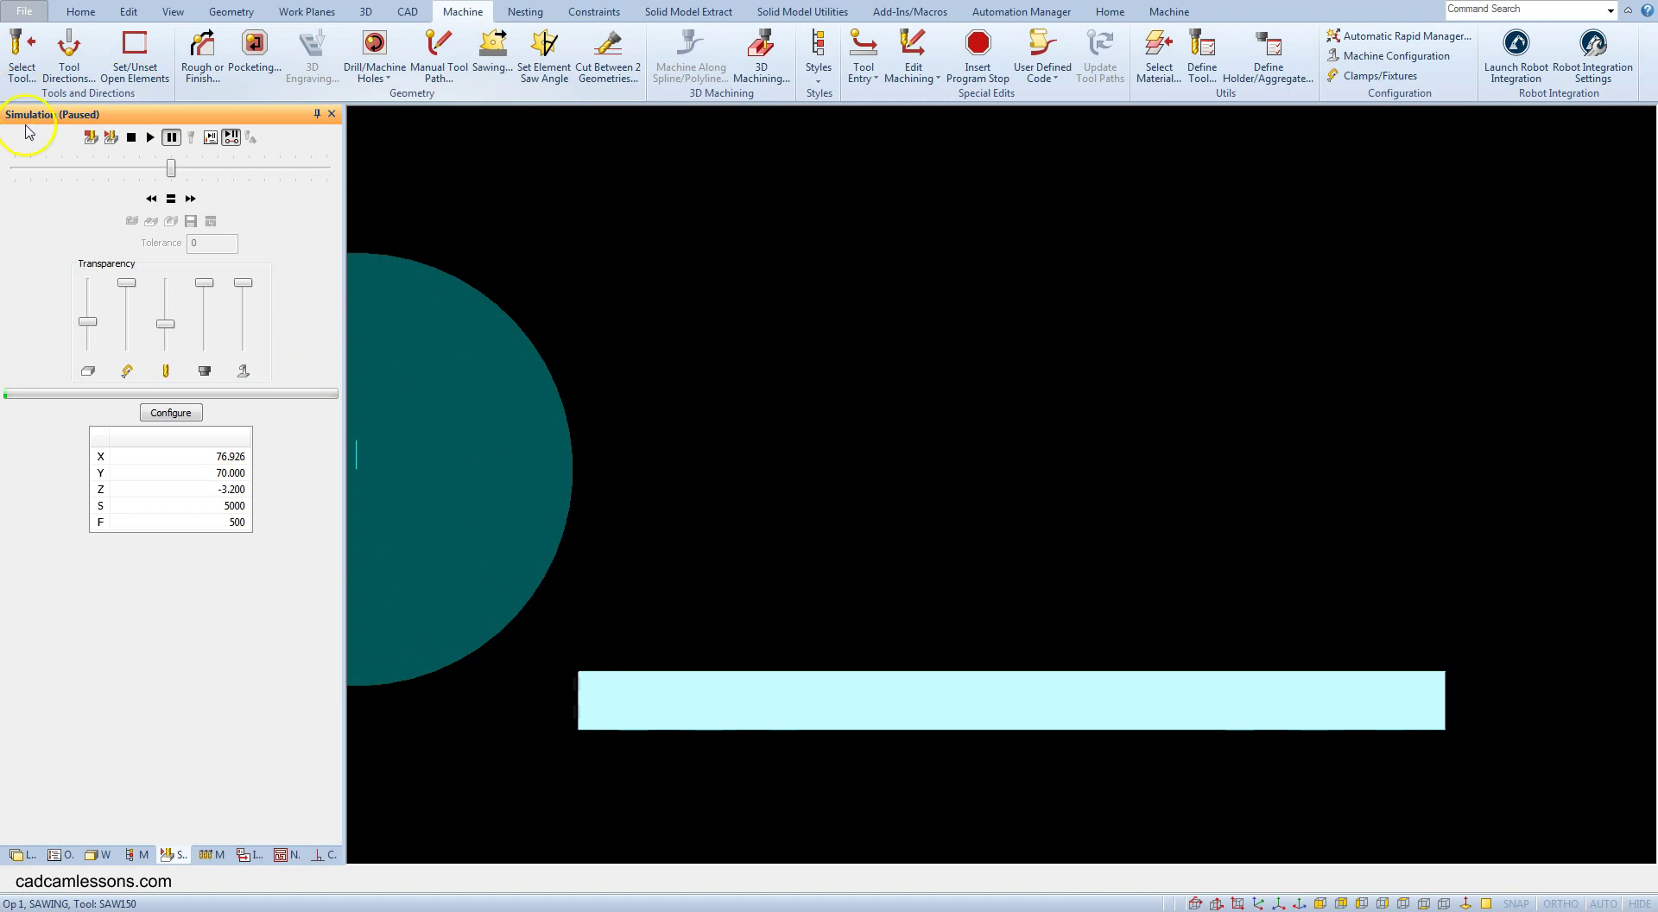
pyautogui.click(150, 137)
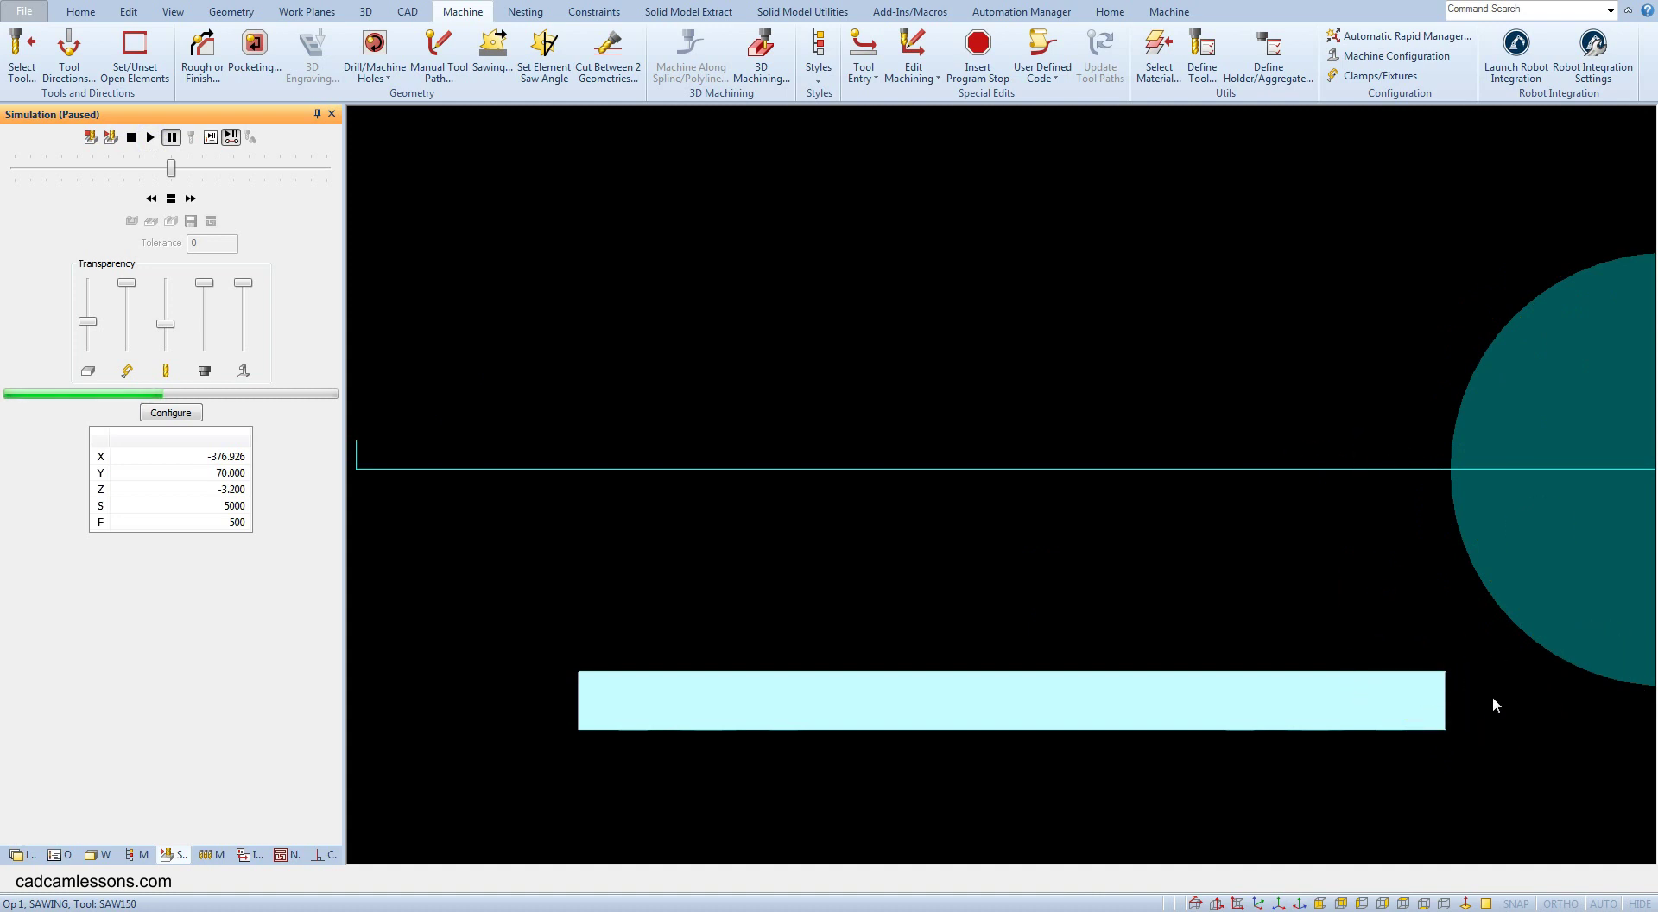
pyautogui.click(90, 137)
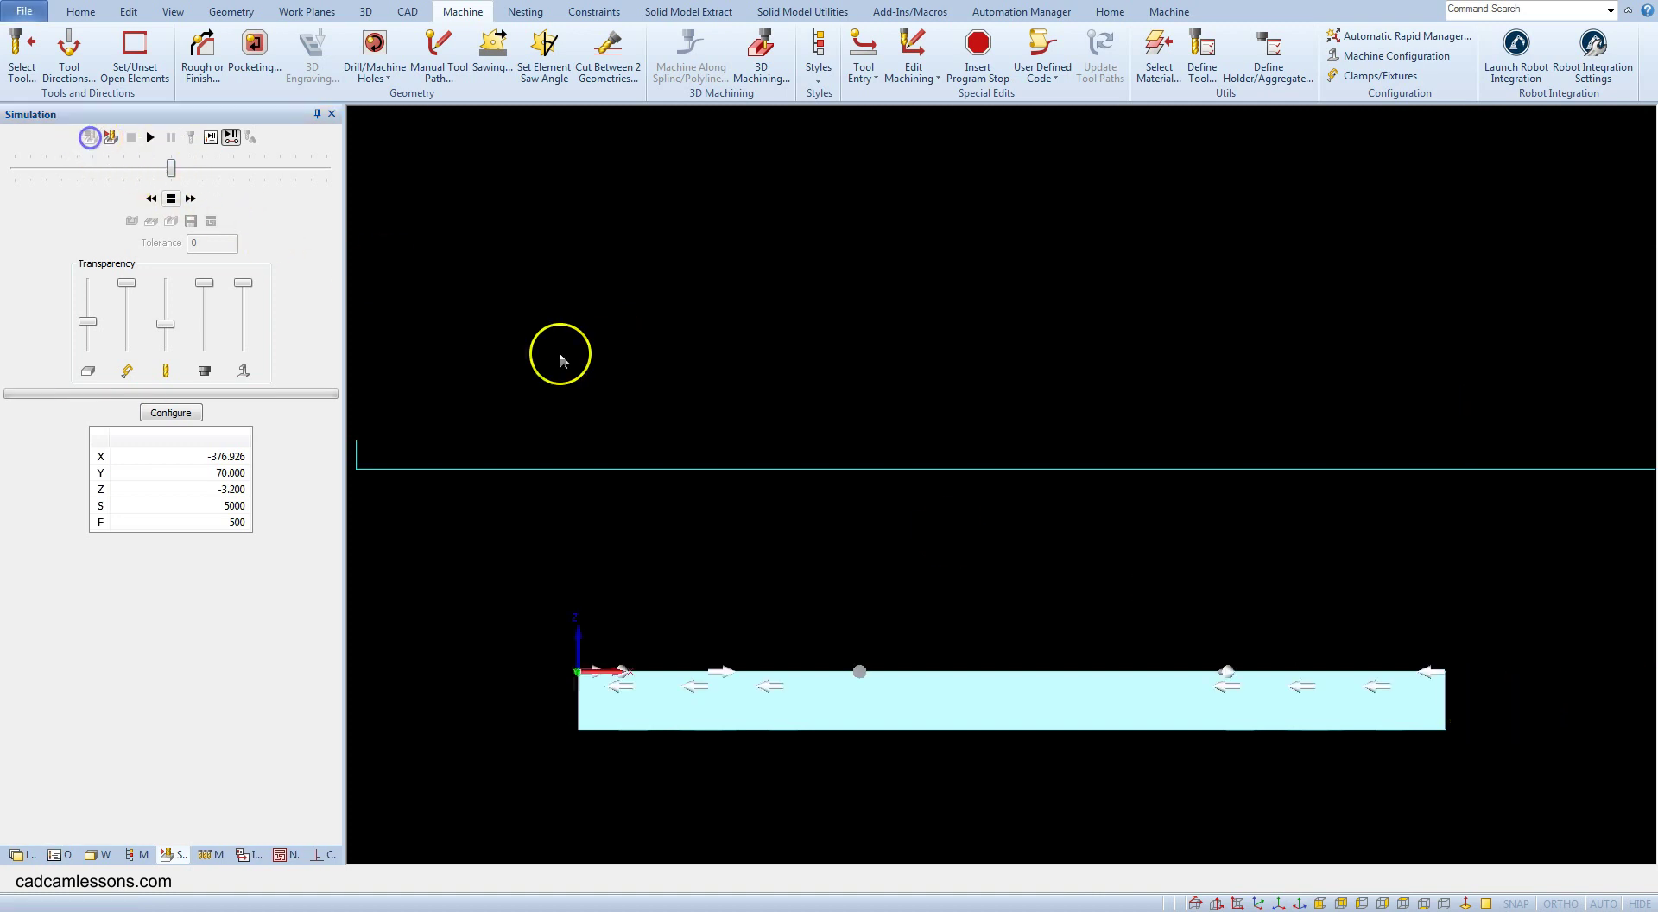
# Step: Show the plate in isometric view and set its surrounding block as the material
pyautogui.click(1256, 903)
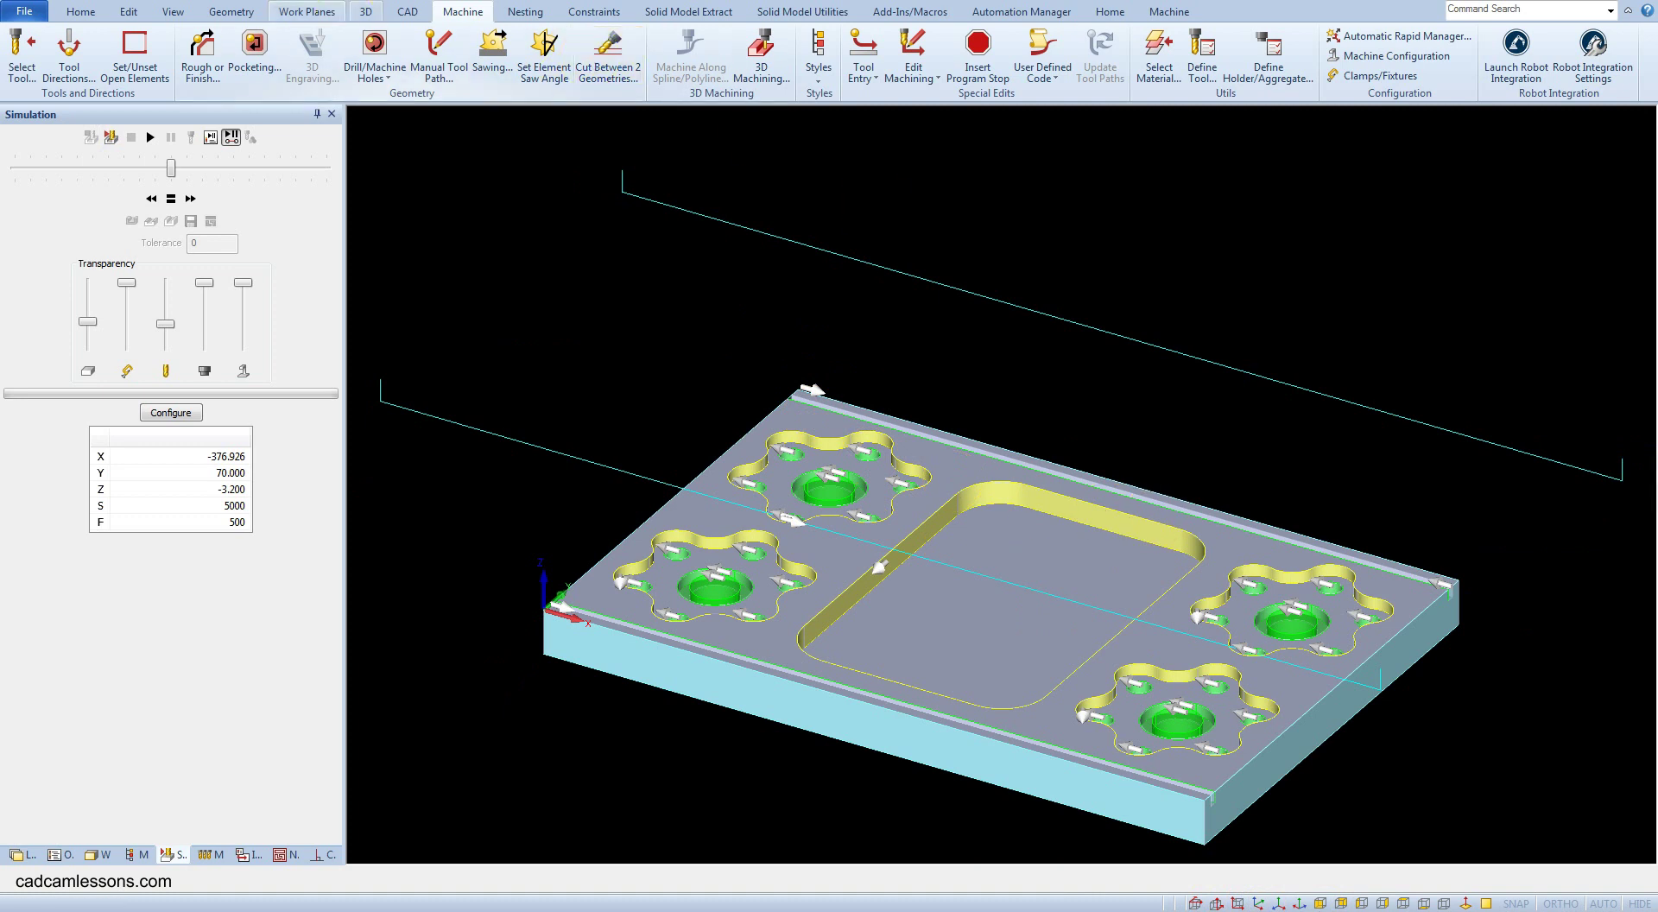
pyautogui.click(369, 12)
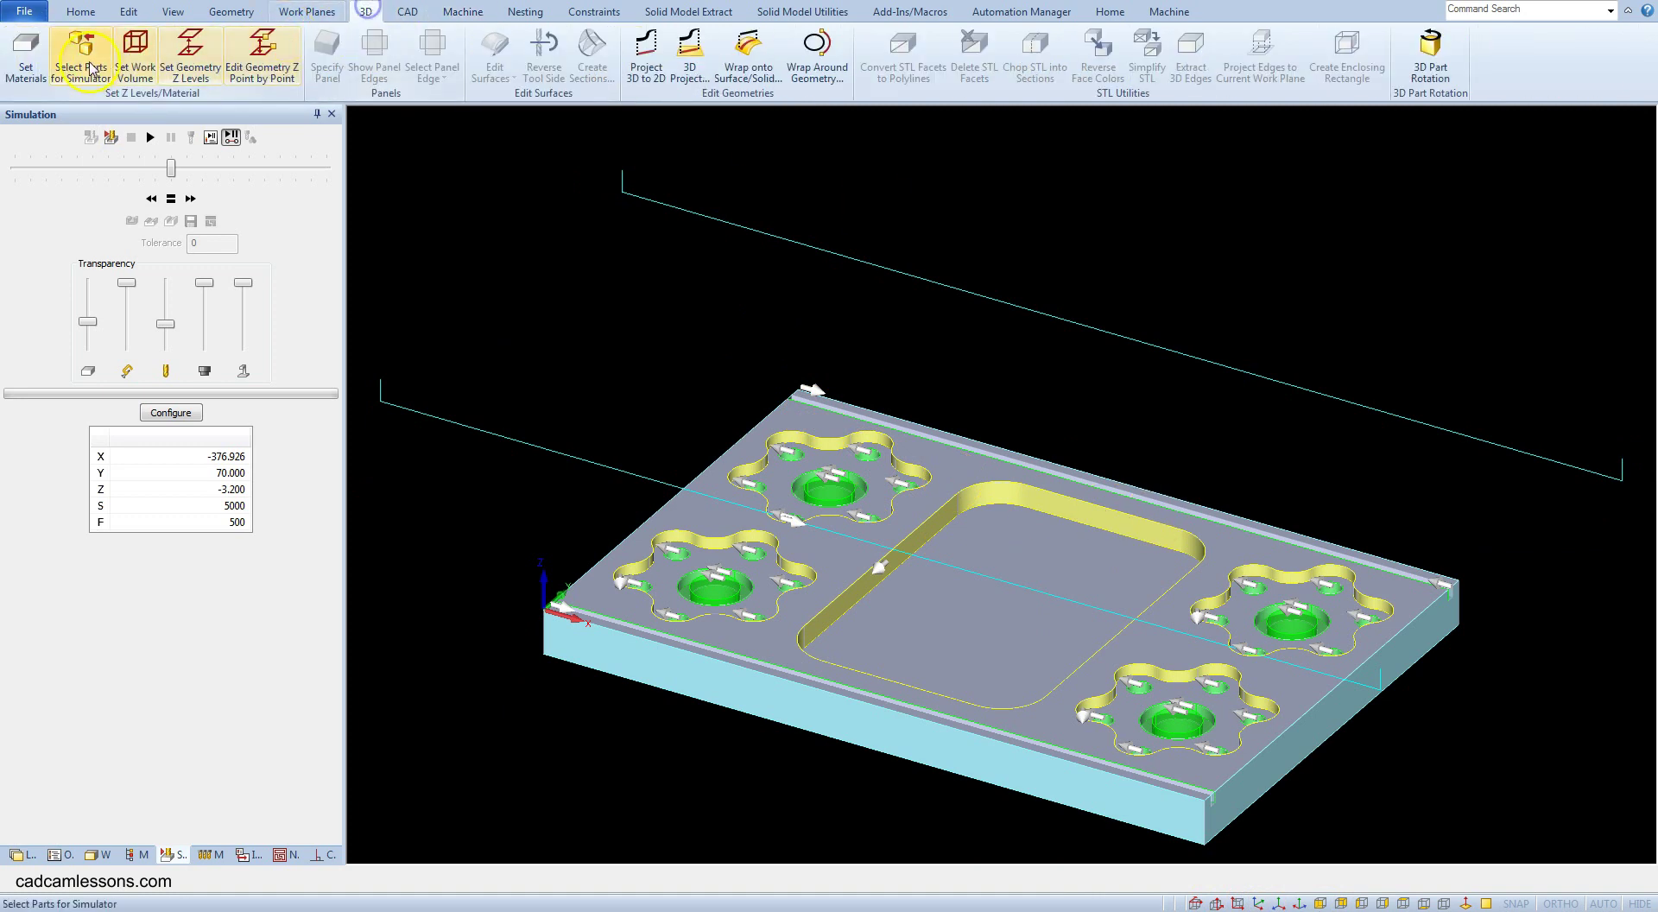
pyautogui.click(26, 57)
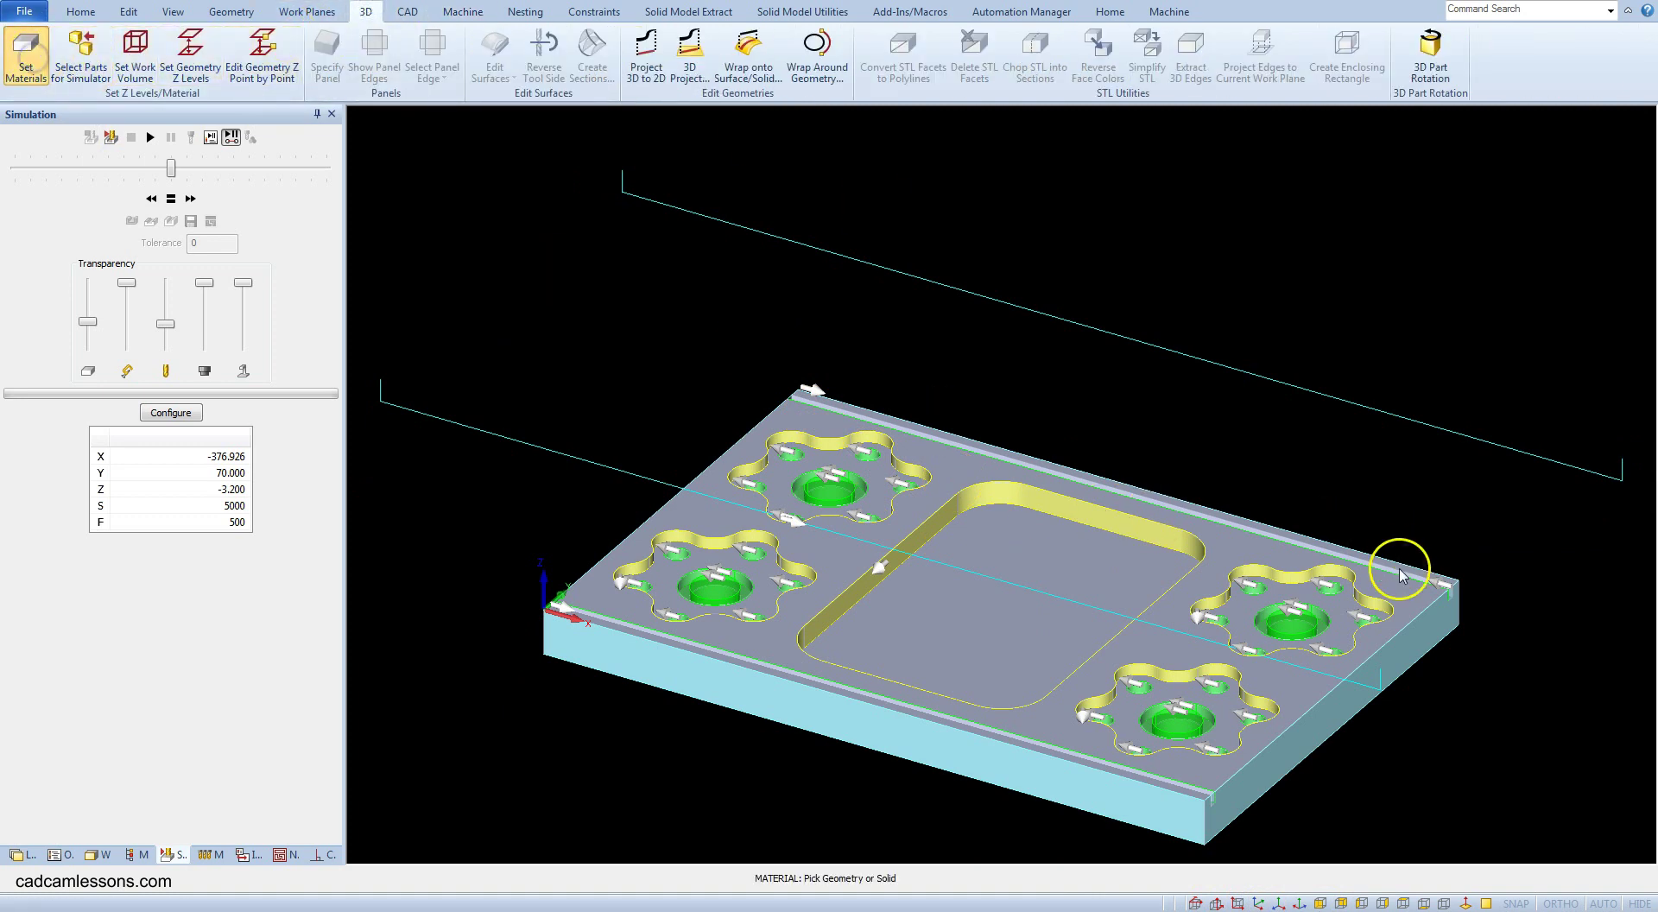
pyautogui.click(1419, 617)
pyautogui.click(788, 584)
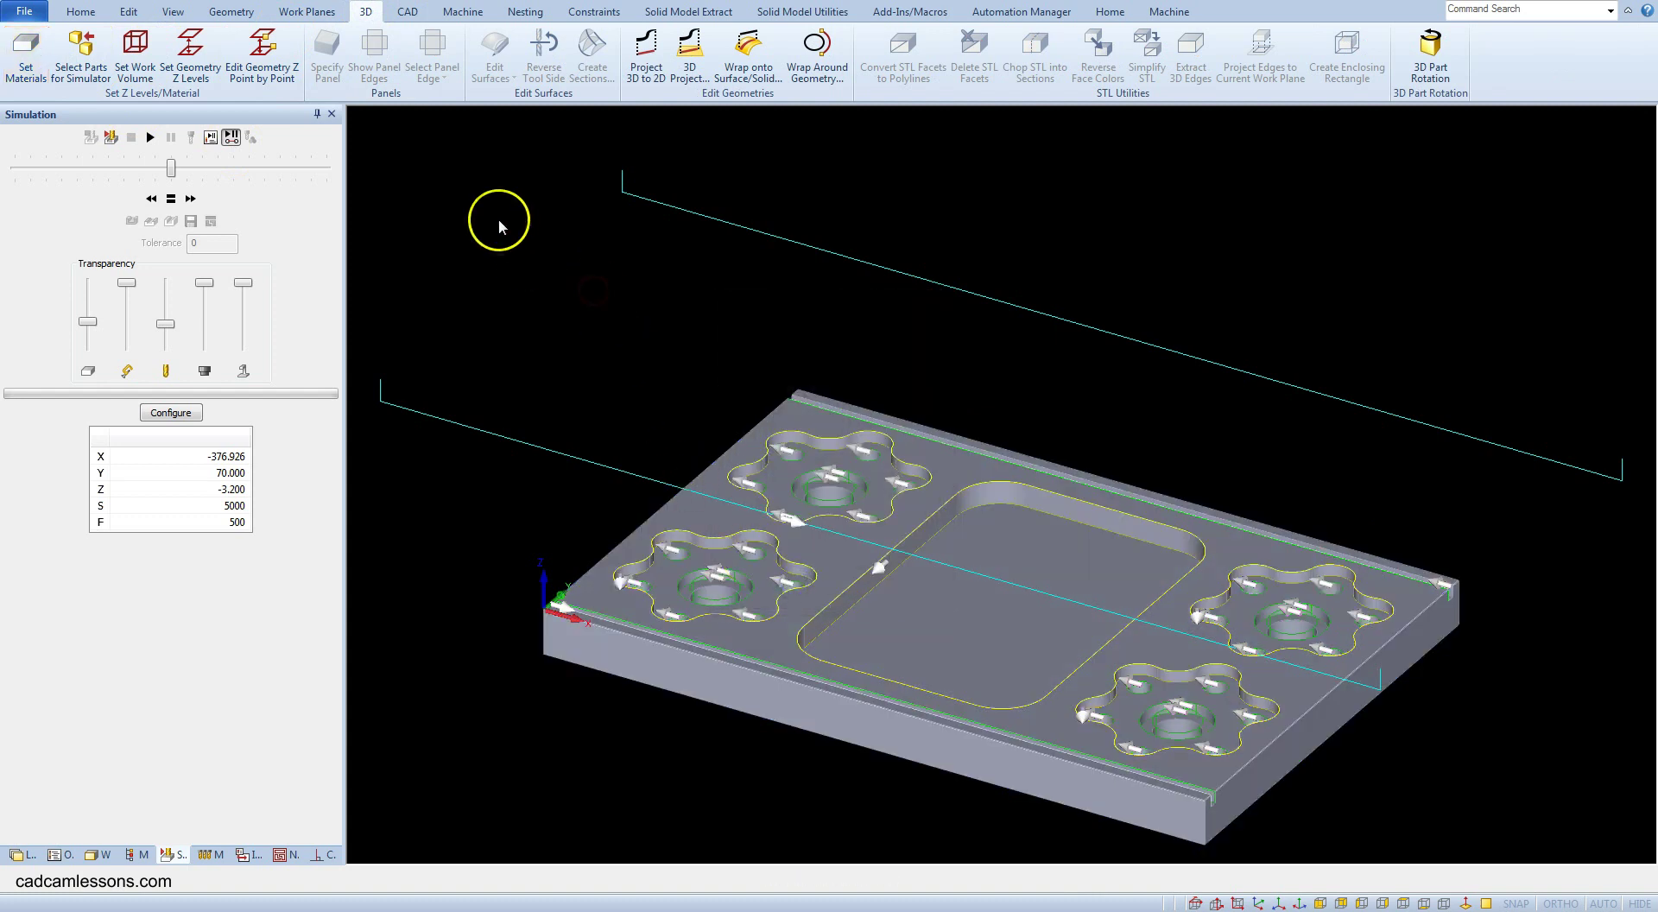
# Step: Run a solid simulation of both saw grooves at Time x 16 speed and end it
pyautogui.rightClick(468, 221)
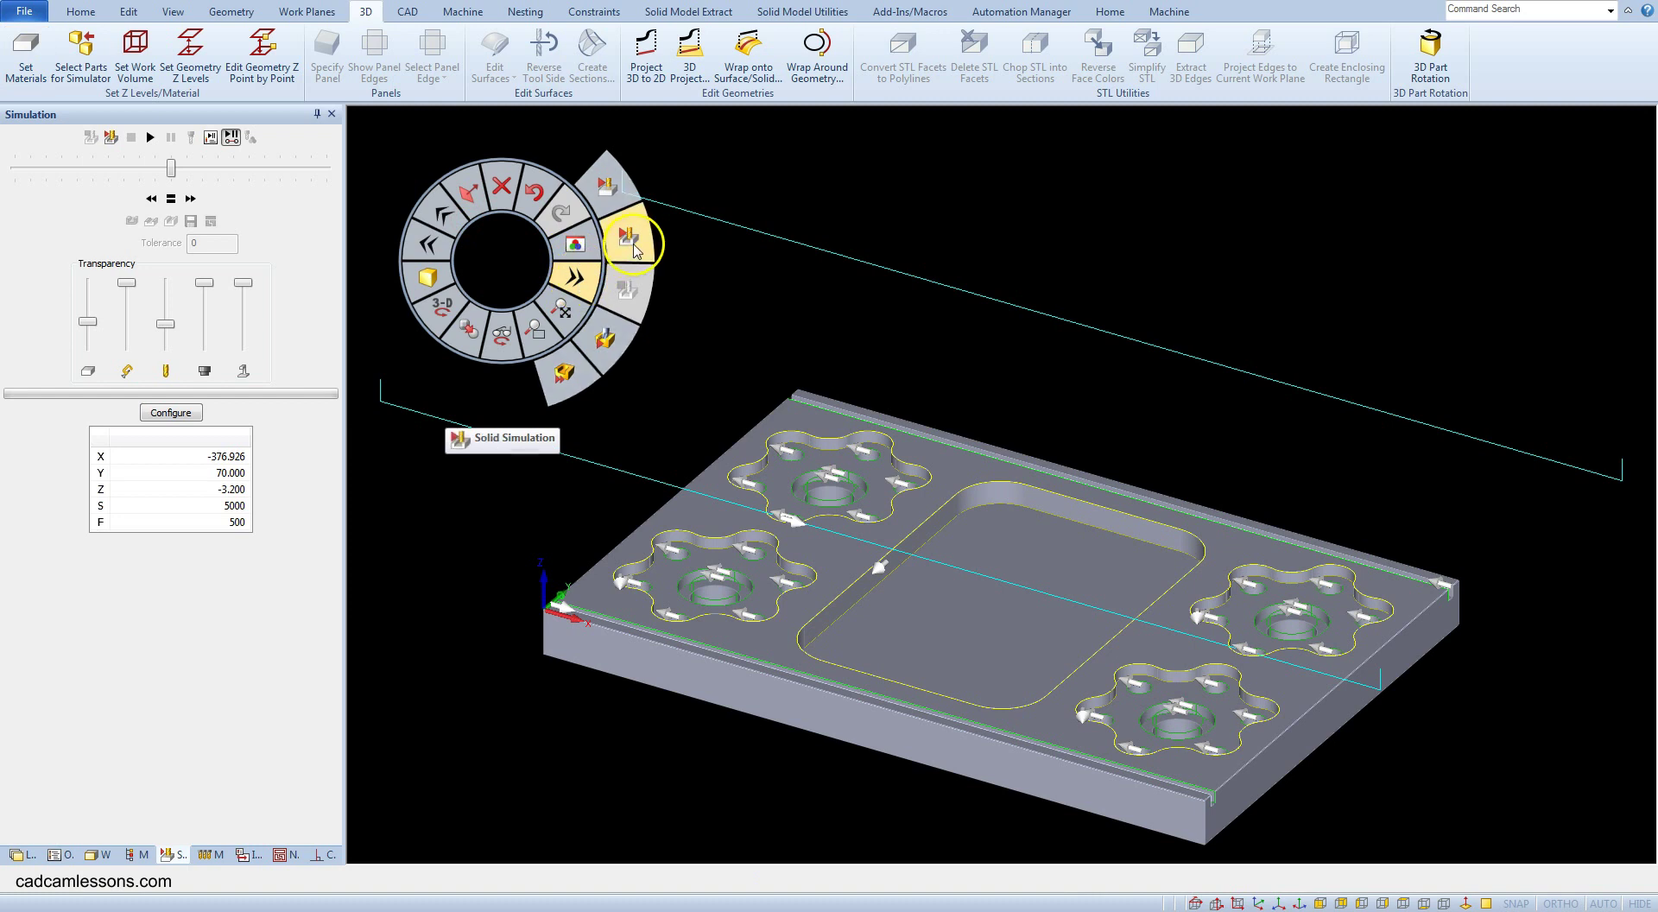
pyautogui.click(635, 245)
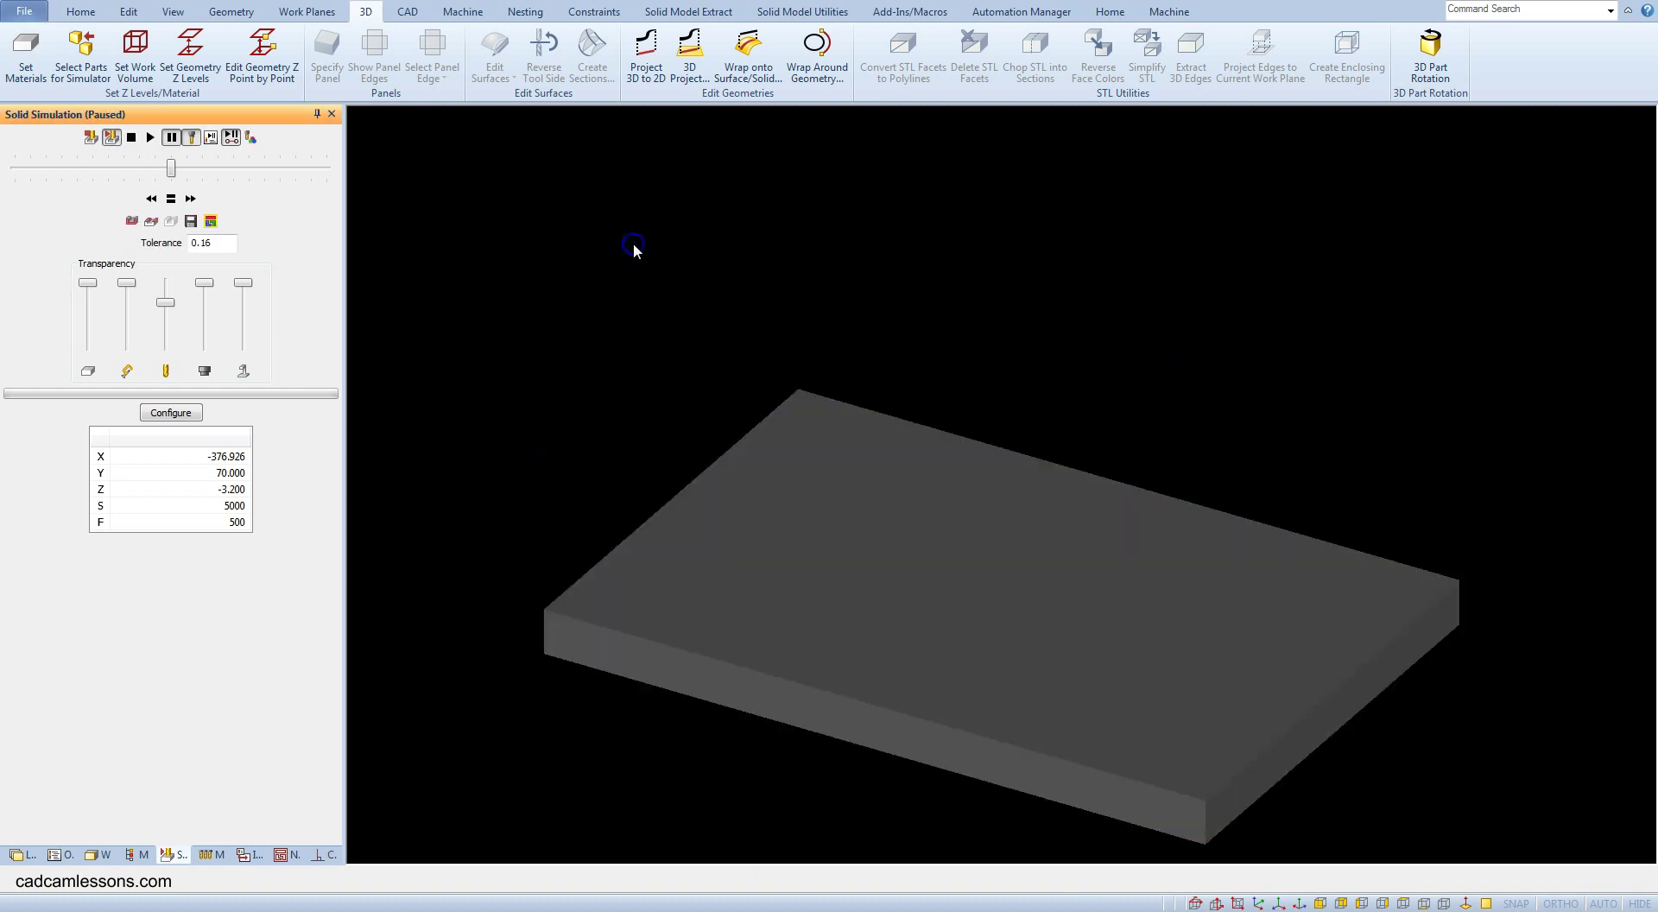
pyautogui.click(165, 140)
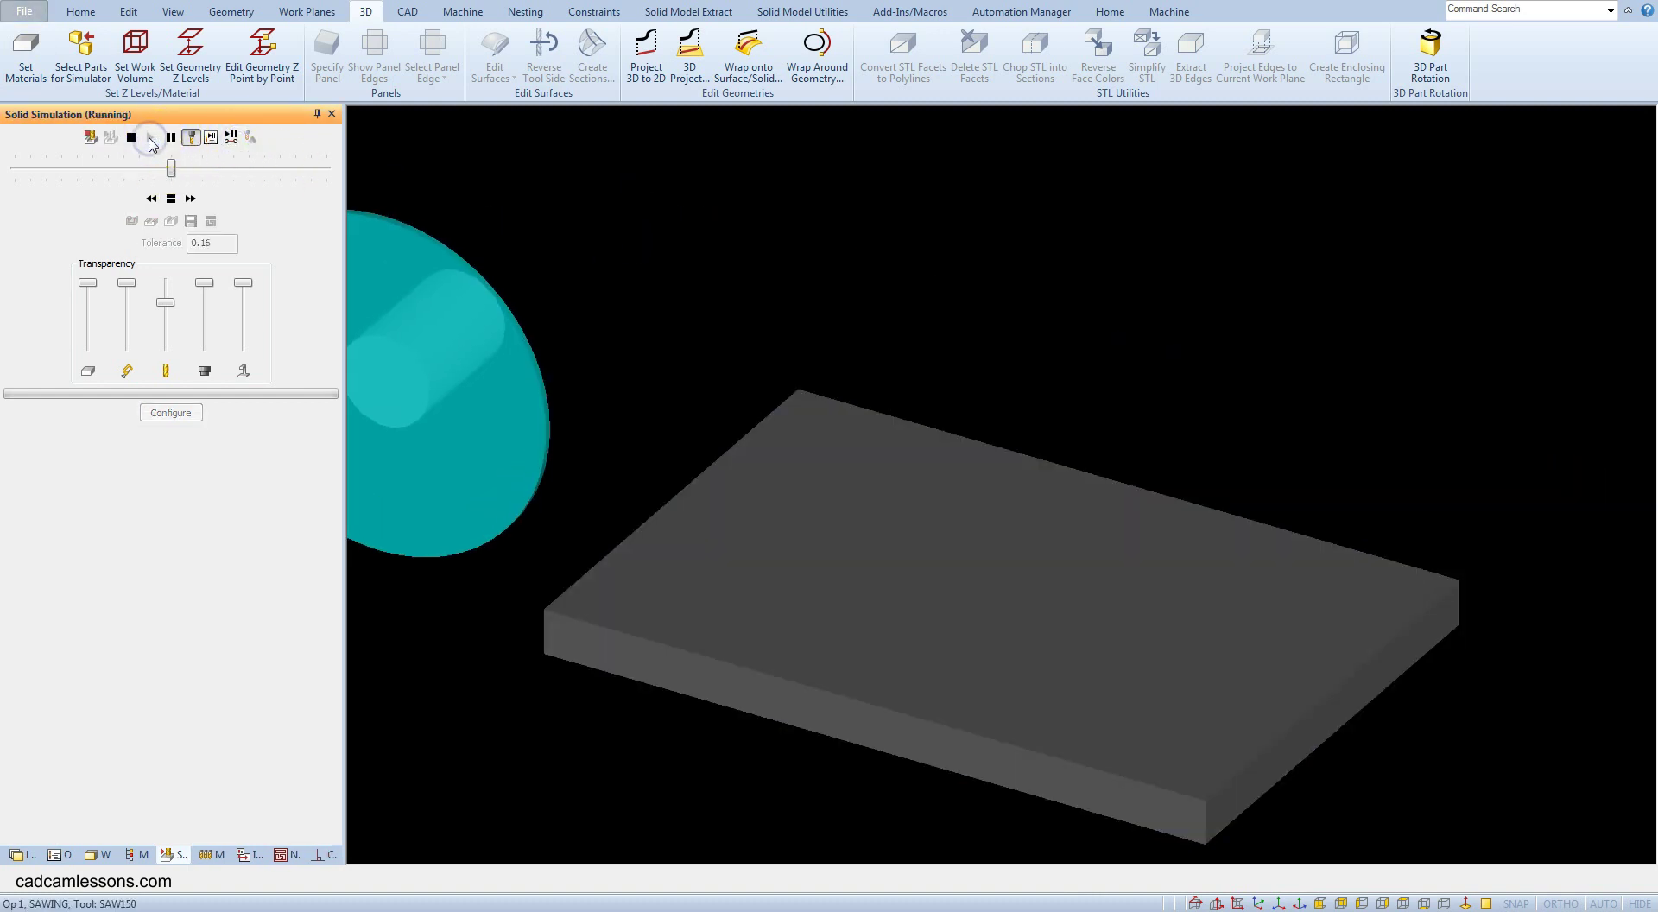
pyautogui.click(199, 167)
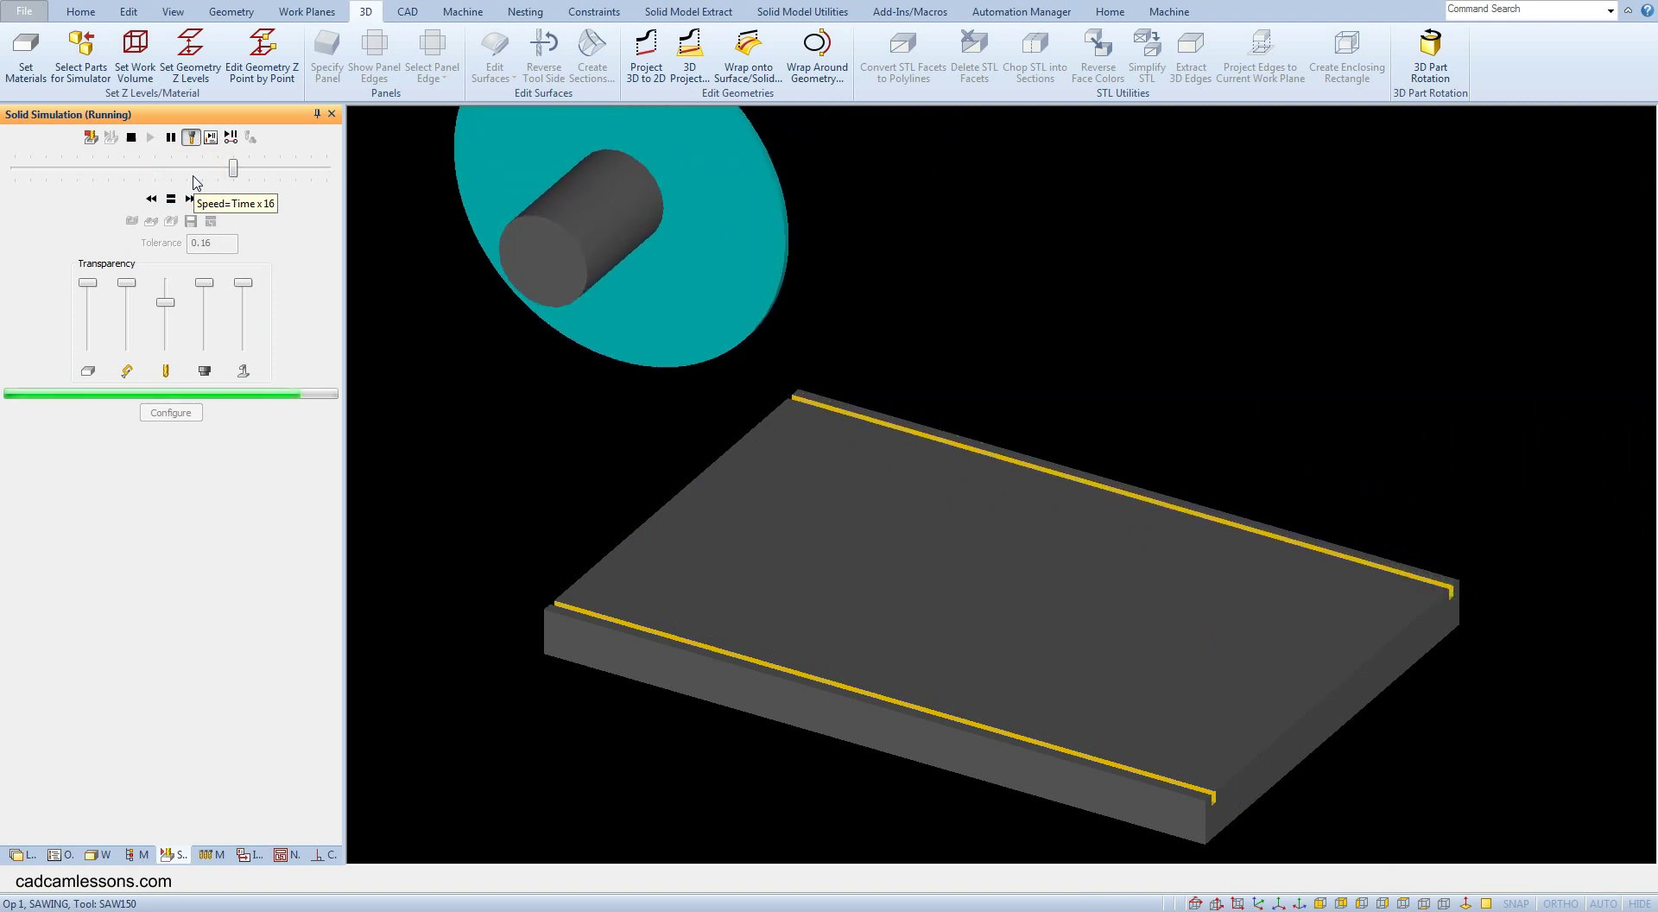
pyautogui.click(92, 138)
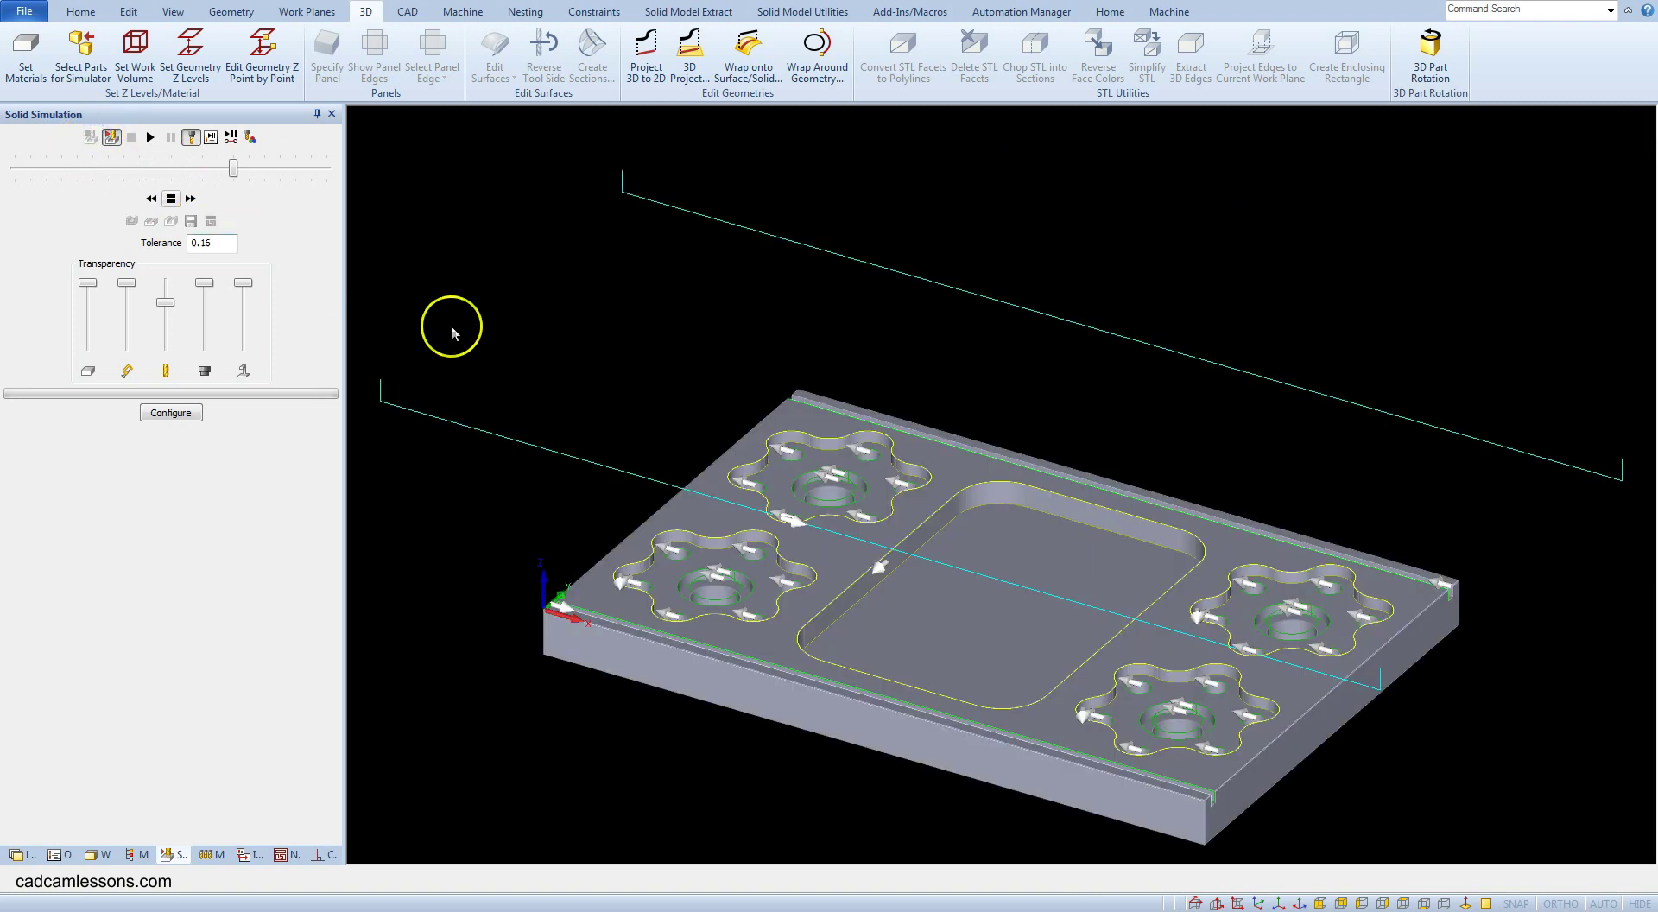
# Step: Enable a scratch cut of depth 1 in the same direction as the first cut for the sawing operation, accepting the speed warning
pyautogui.click(53, 856)
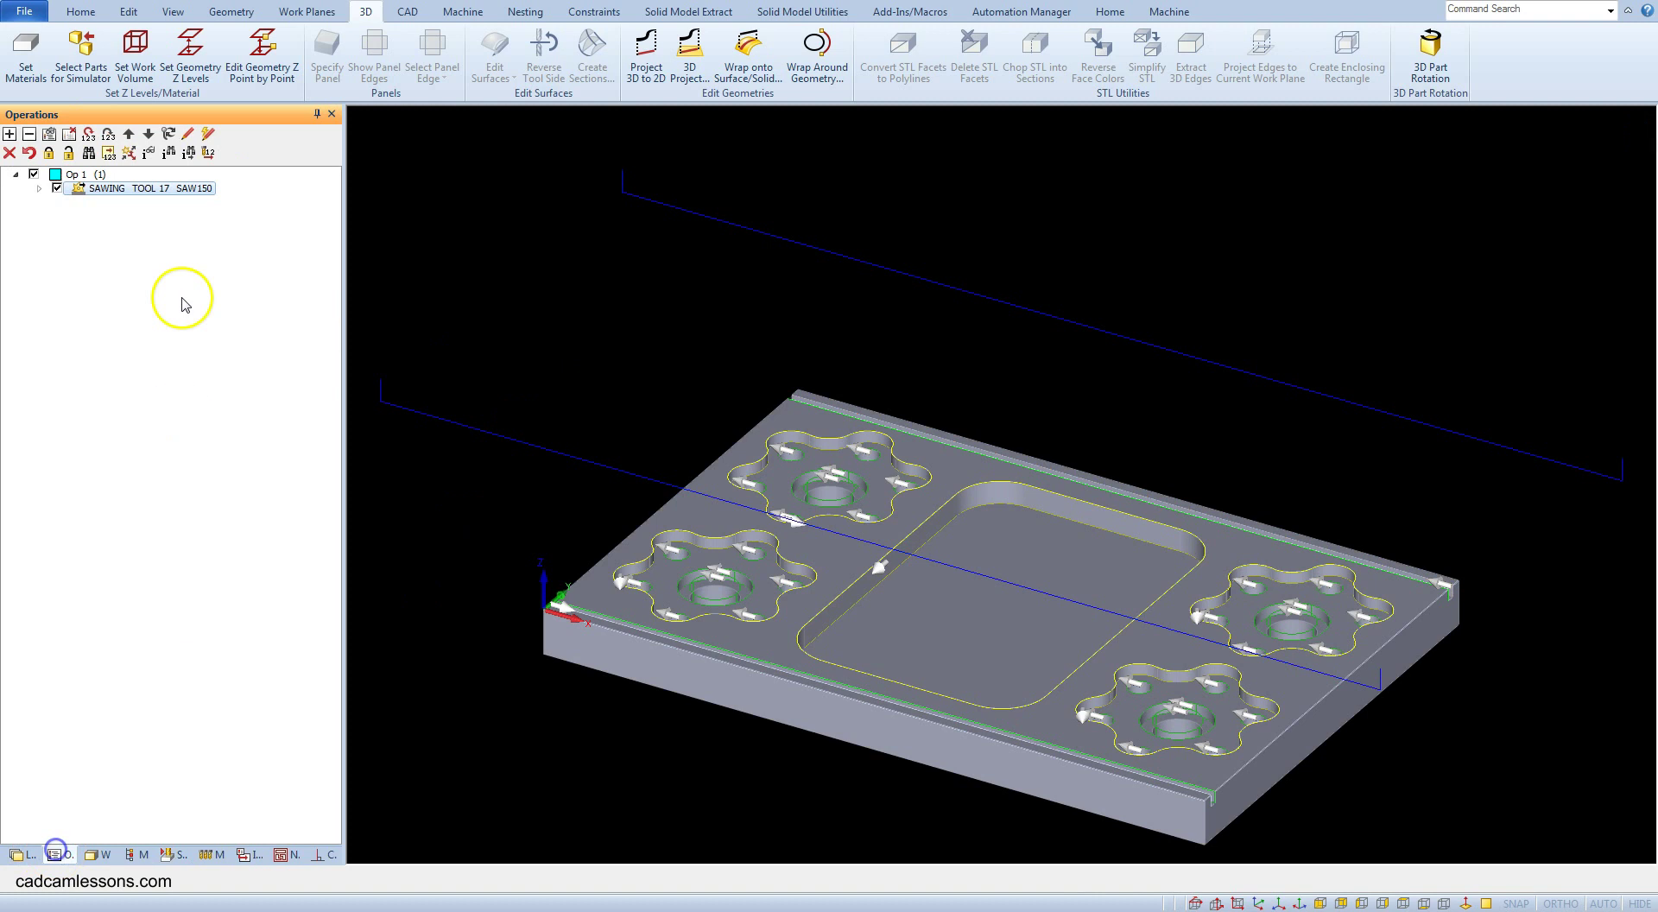
pyautogui.rightClick(215, 194)
pyautogui.click(246, 212)
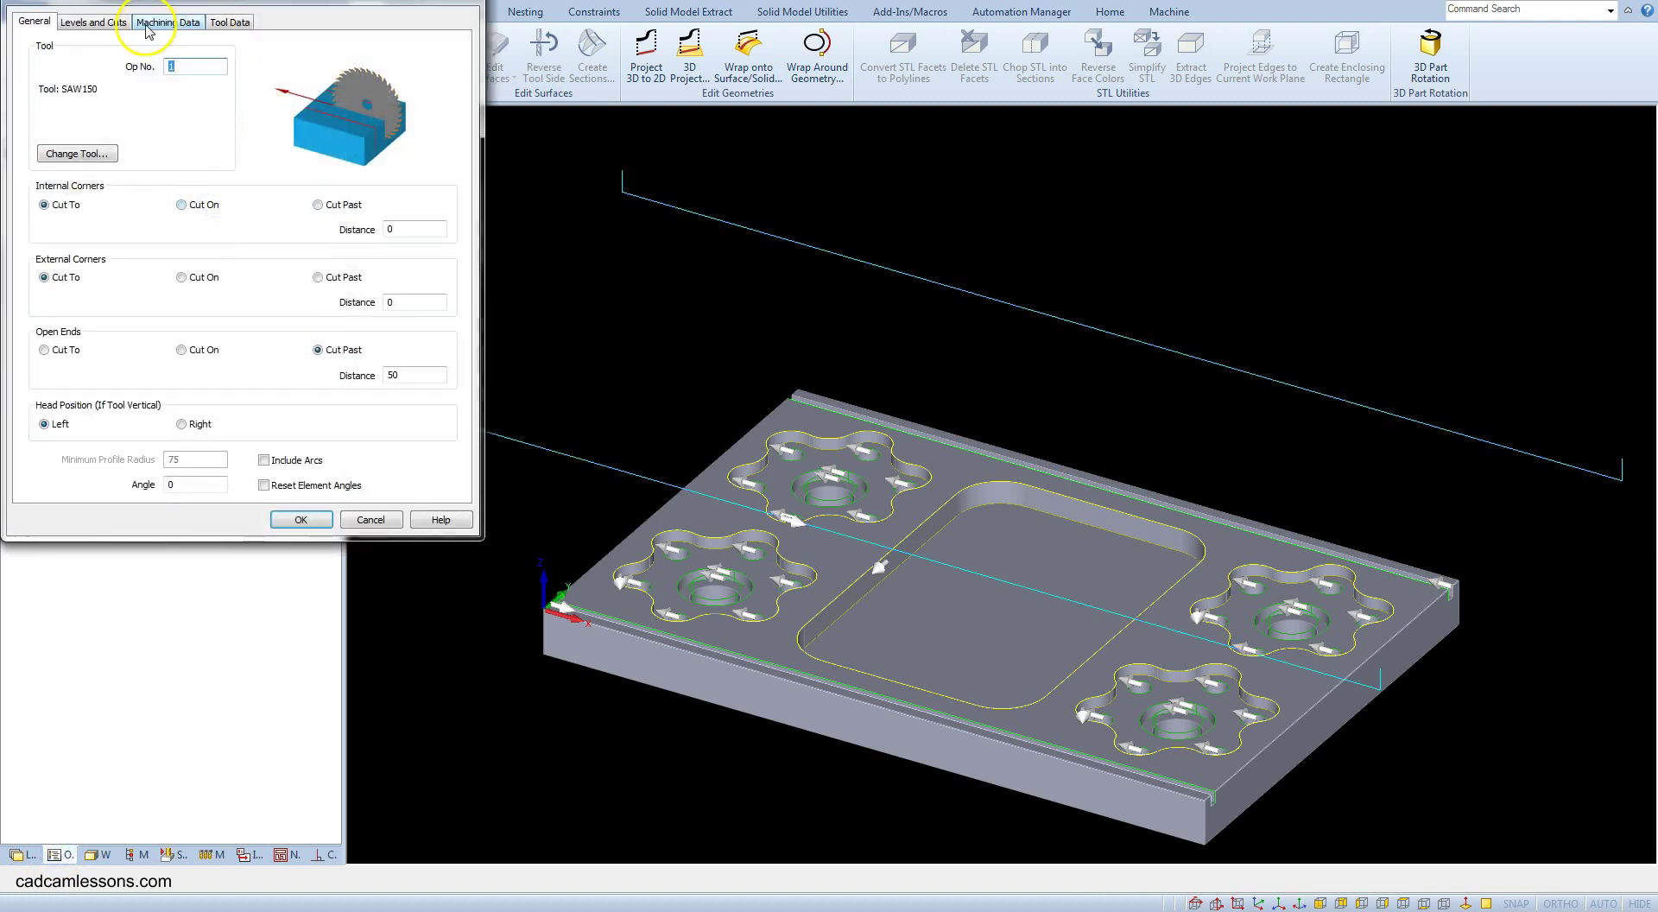
pyautogui.moveTo(208, 1); pyautogui.dragTo(602, 131)
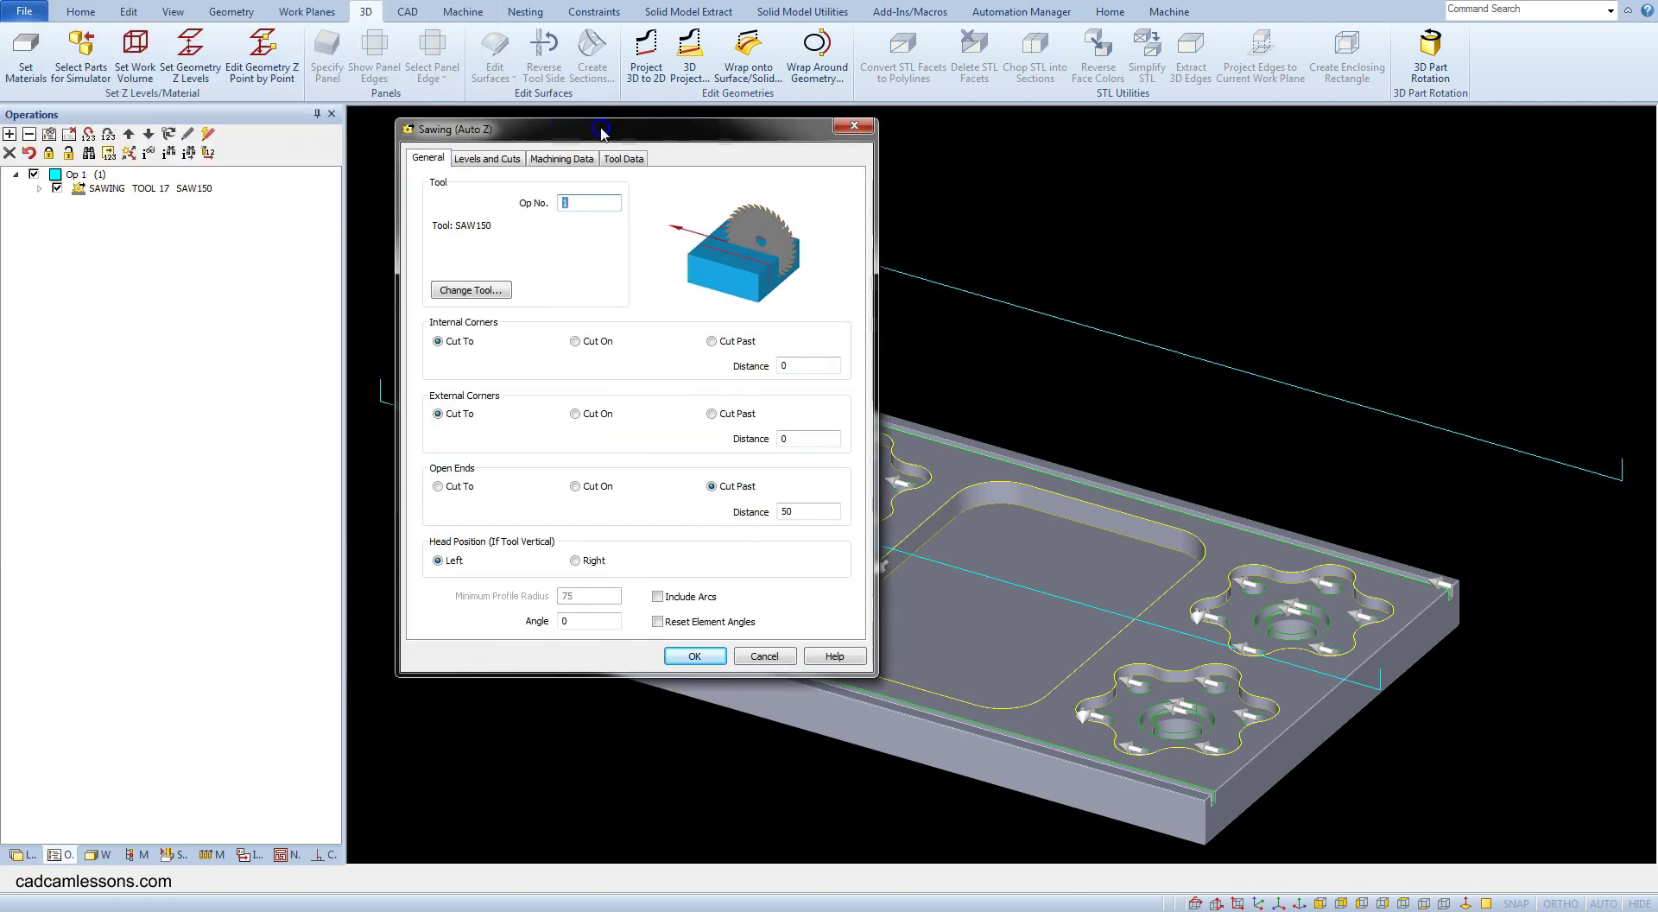
pyautogui.click(494, 159)
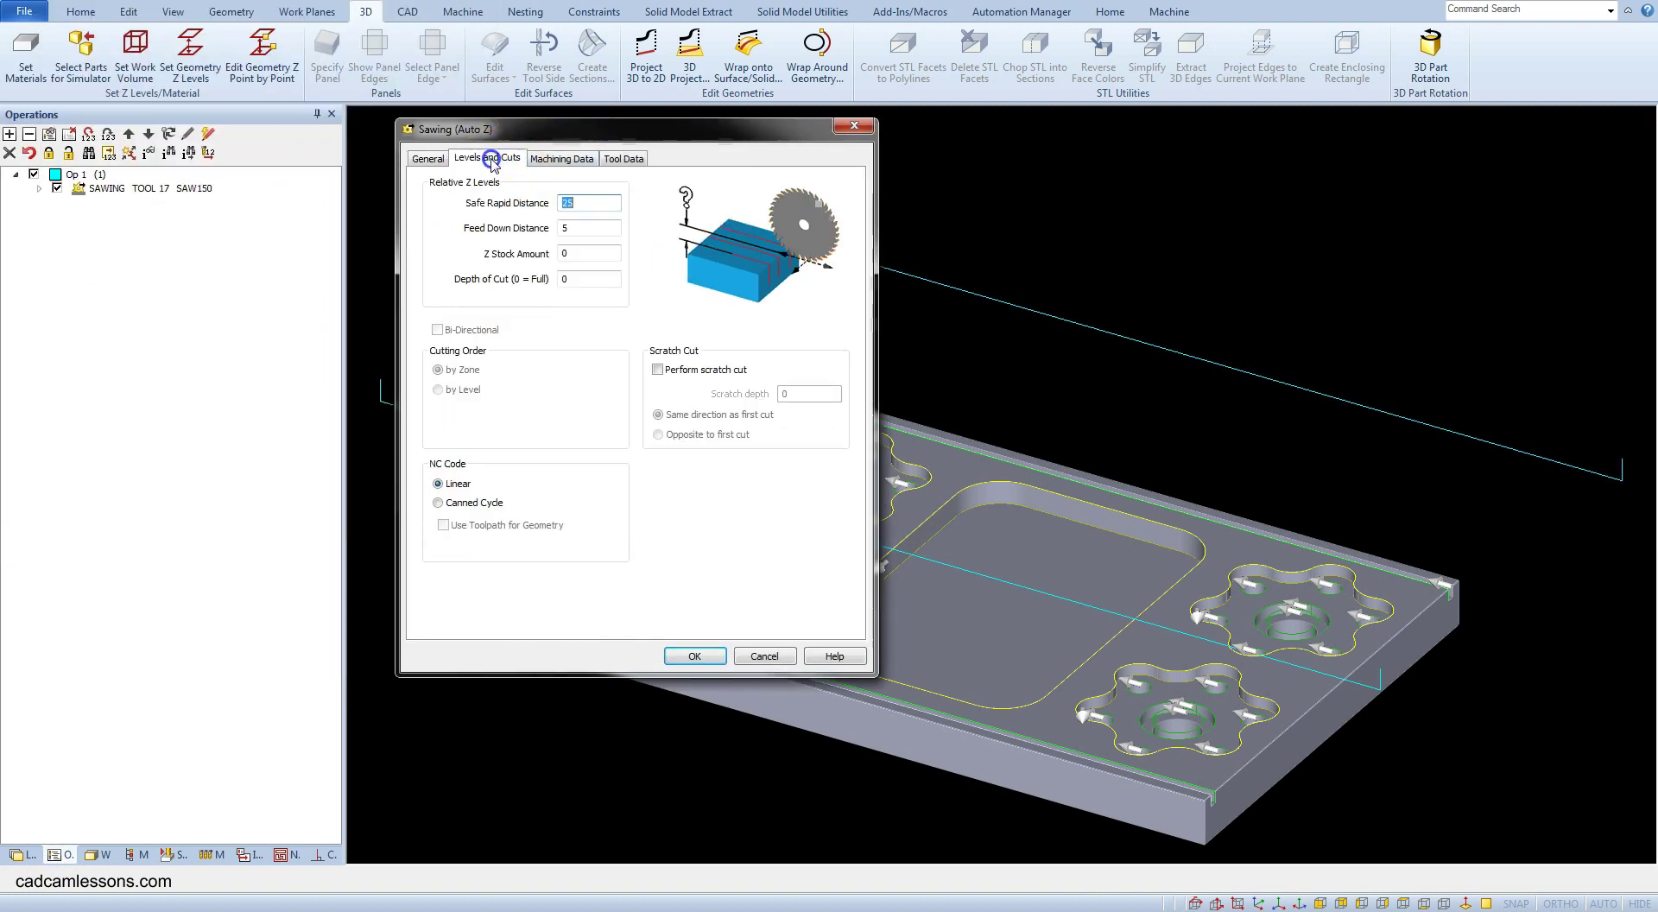
pyautogui.click(657, 369)
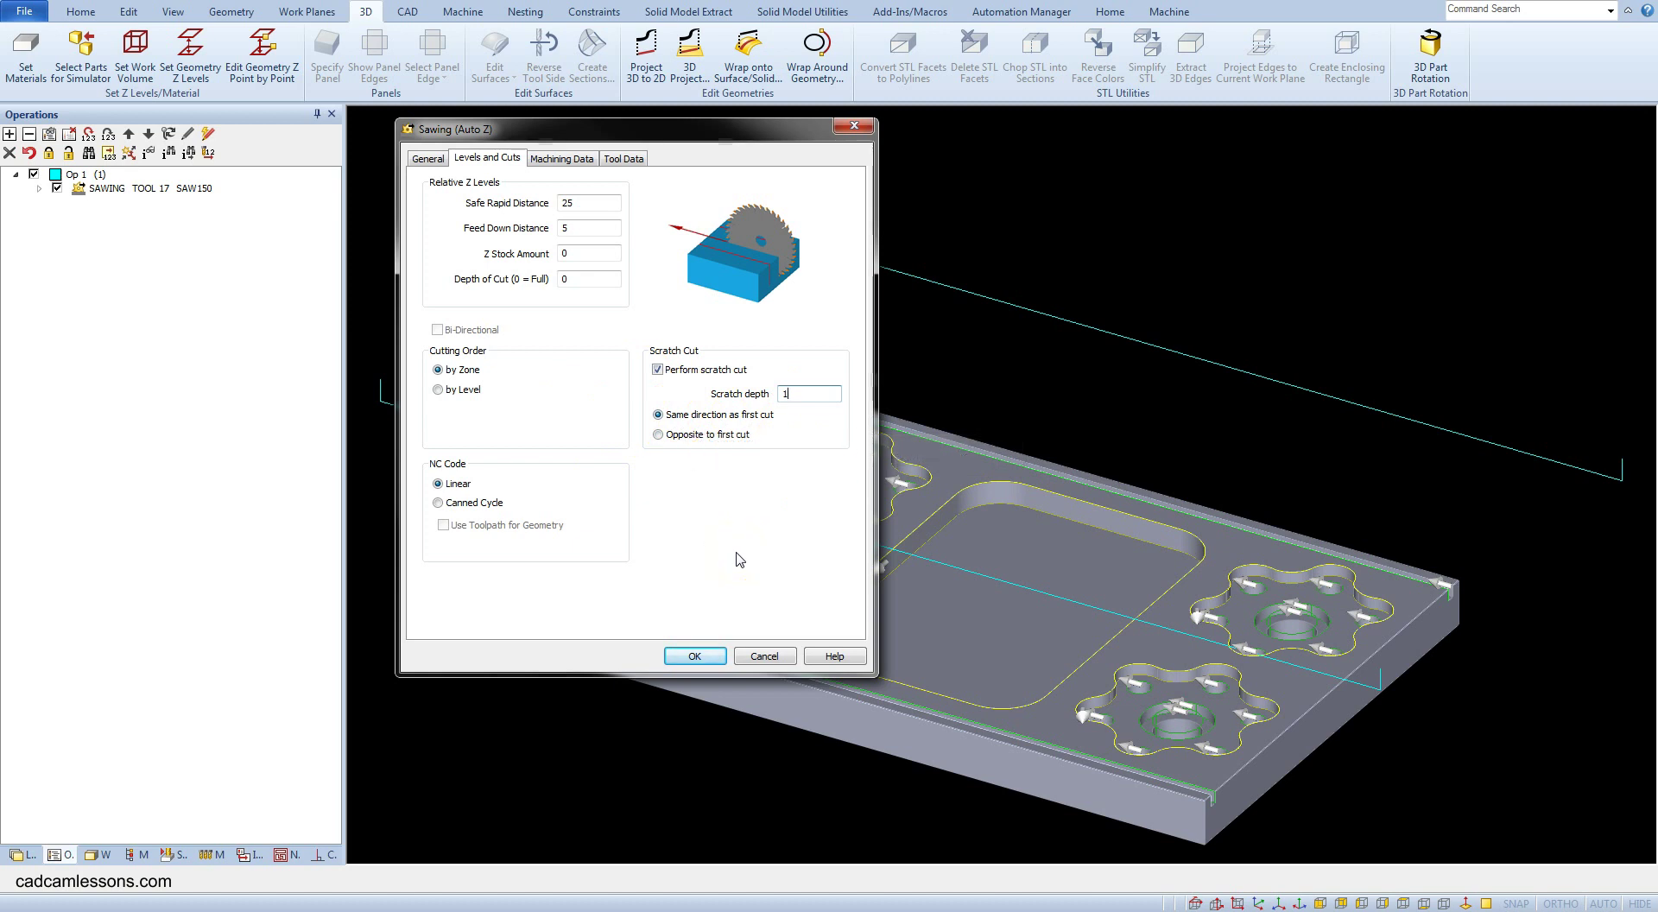
pyautogui.click(693, 658)
pyautogui.click(855, 492)
# Step: Run a faster solid simulation of the sawing with its scratch cut, end it and inspect the resulting tool paths
pyautogui.rightClick(504, 285)
pyautogui.moveTo(574, 278)
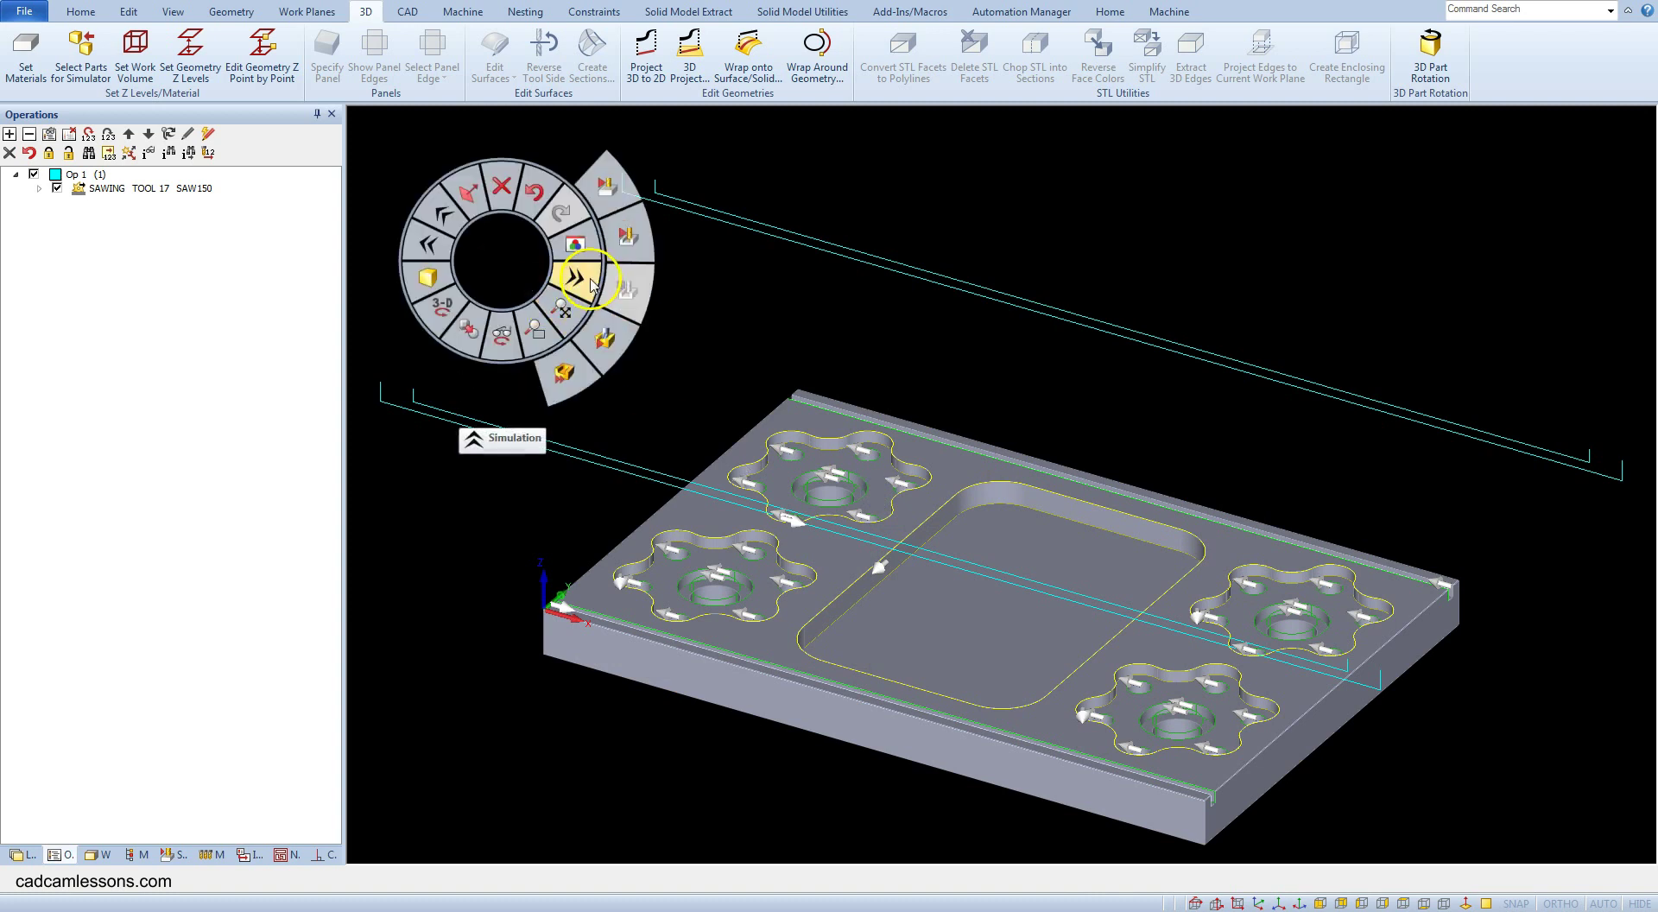
pyautogui.click(630, 241)
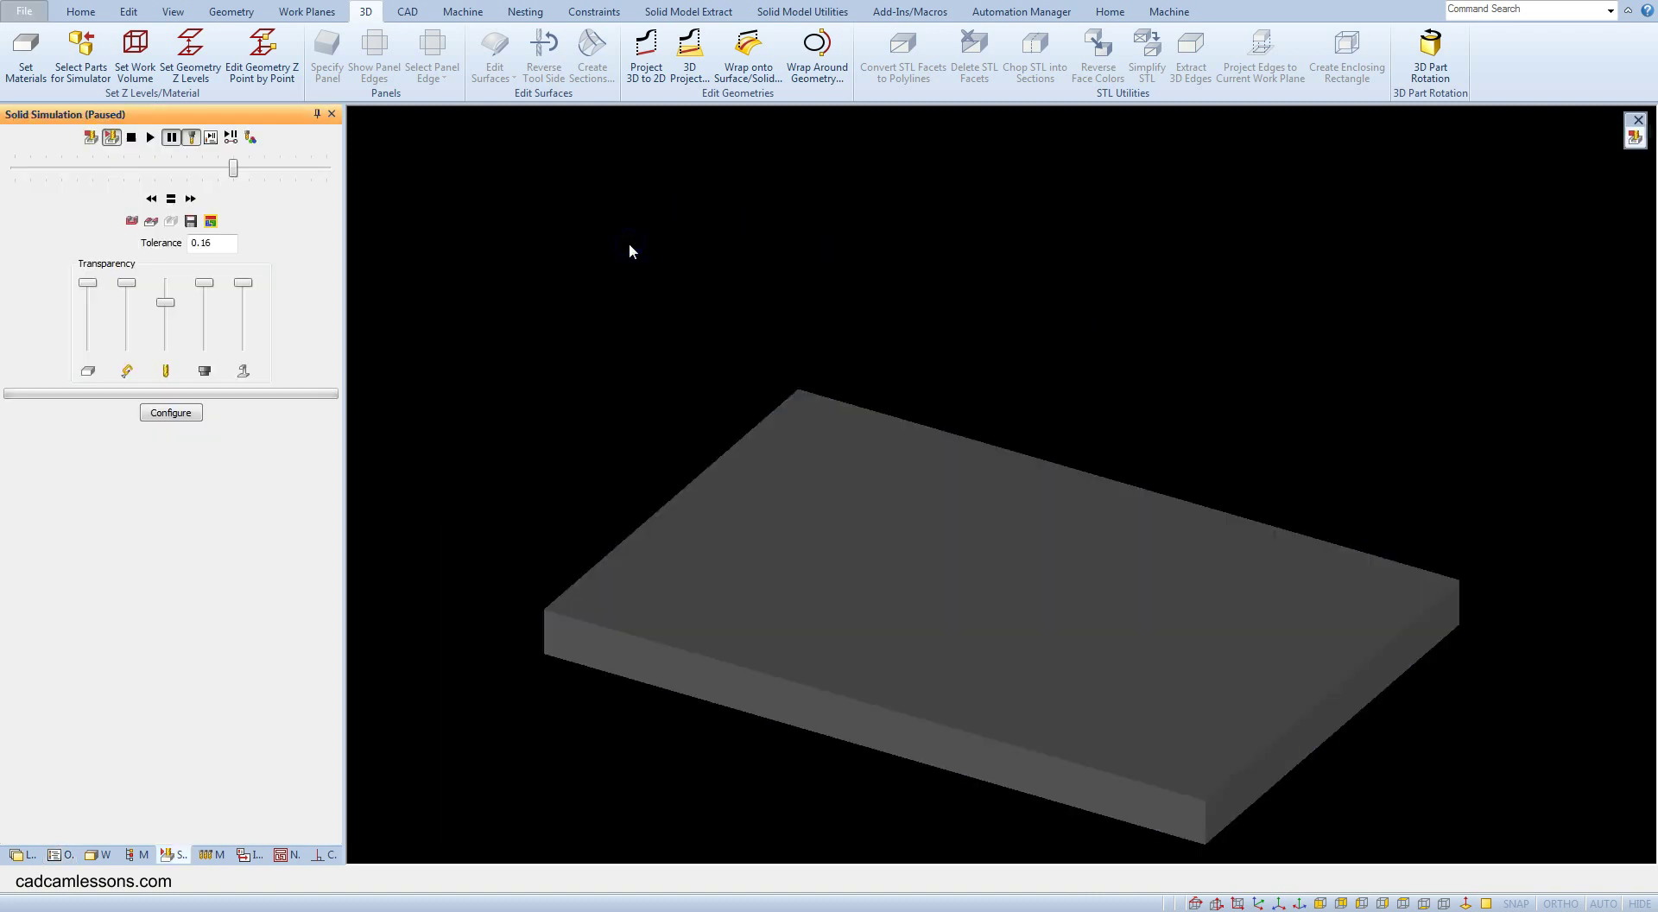
pyautogui.click(152, 138)
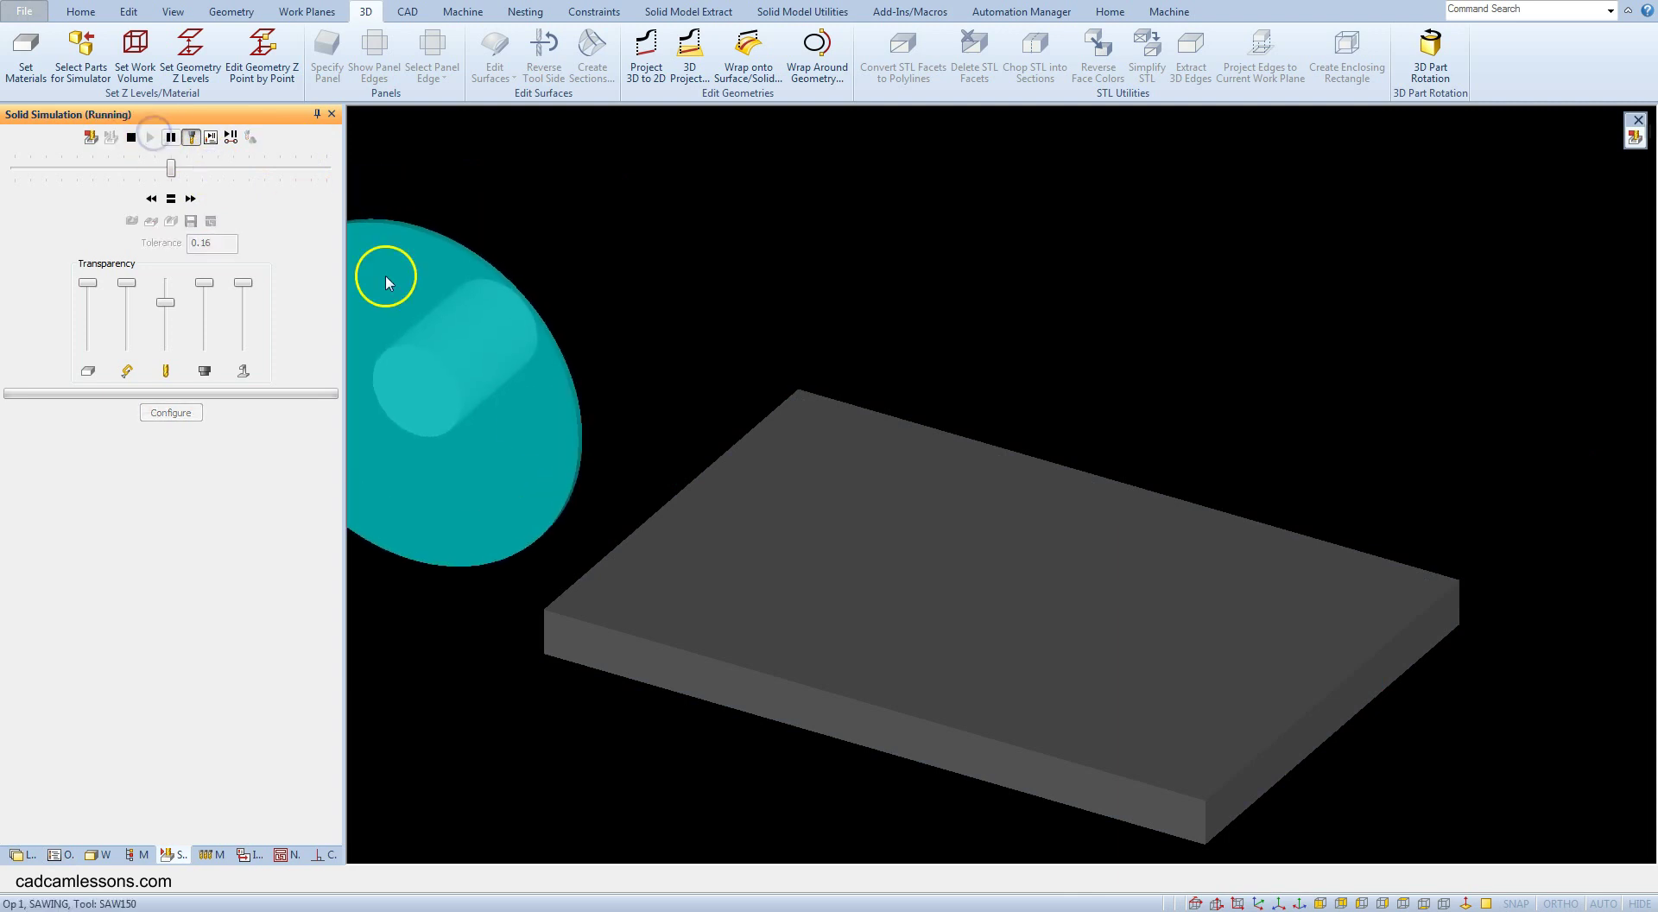
pyautogui.moveTo(188, 156); pyautogui.dragTo(233, 168)
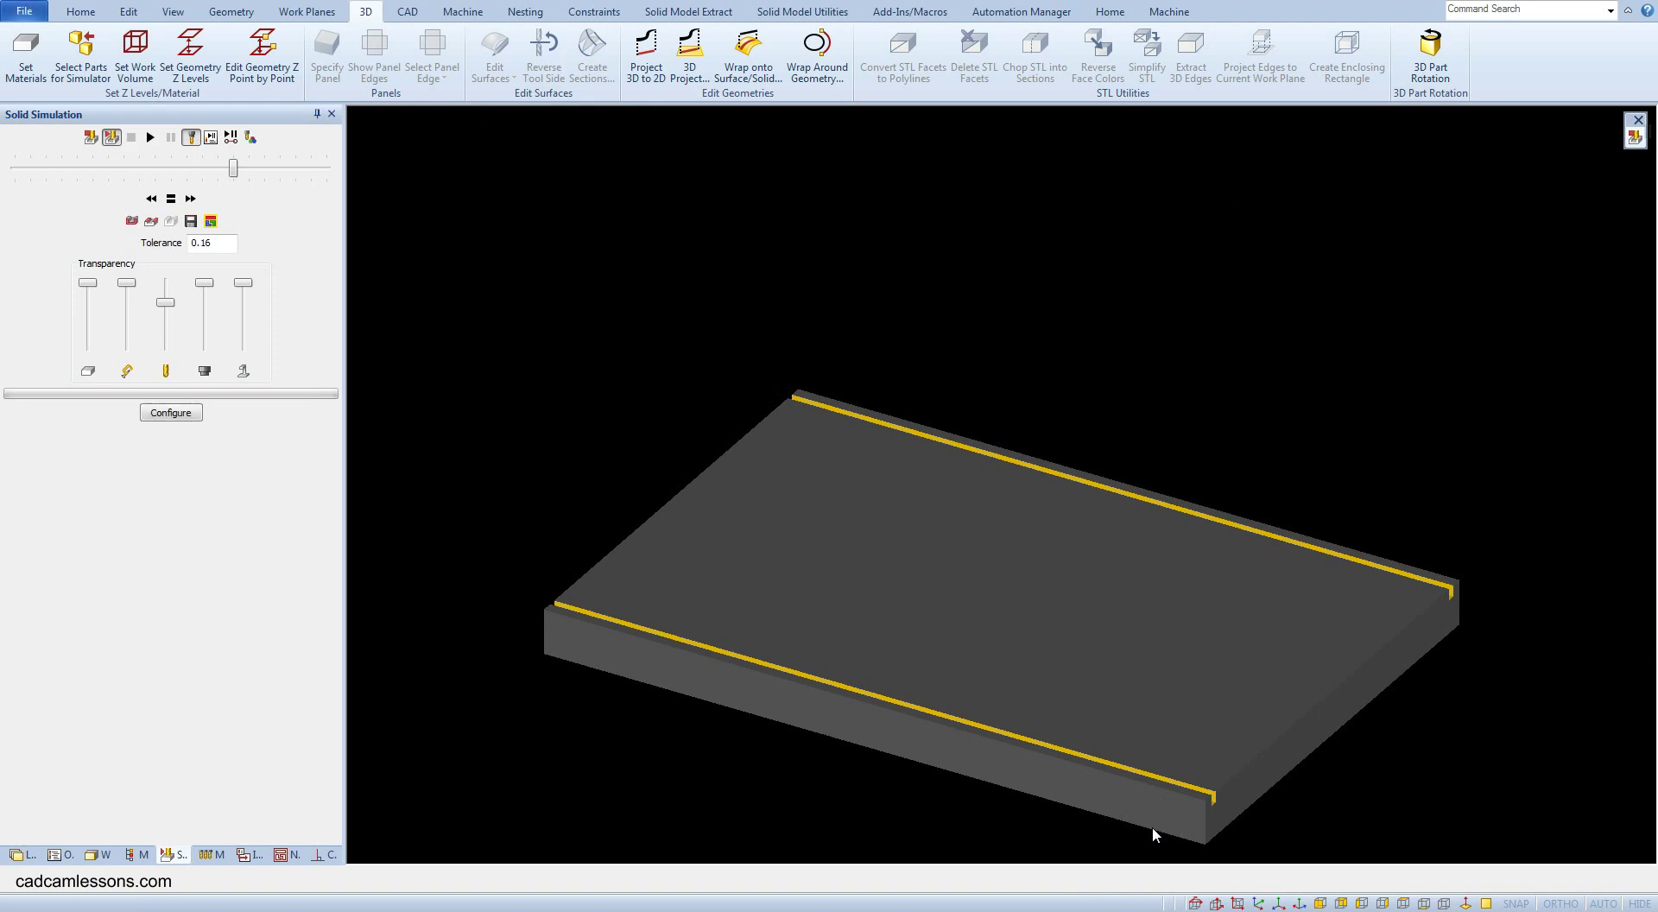
pyautogui.click(89, 130)
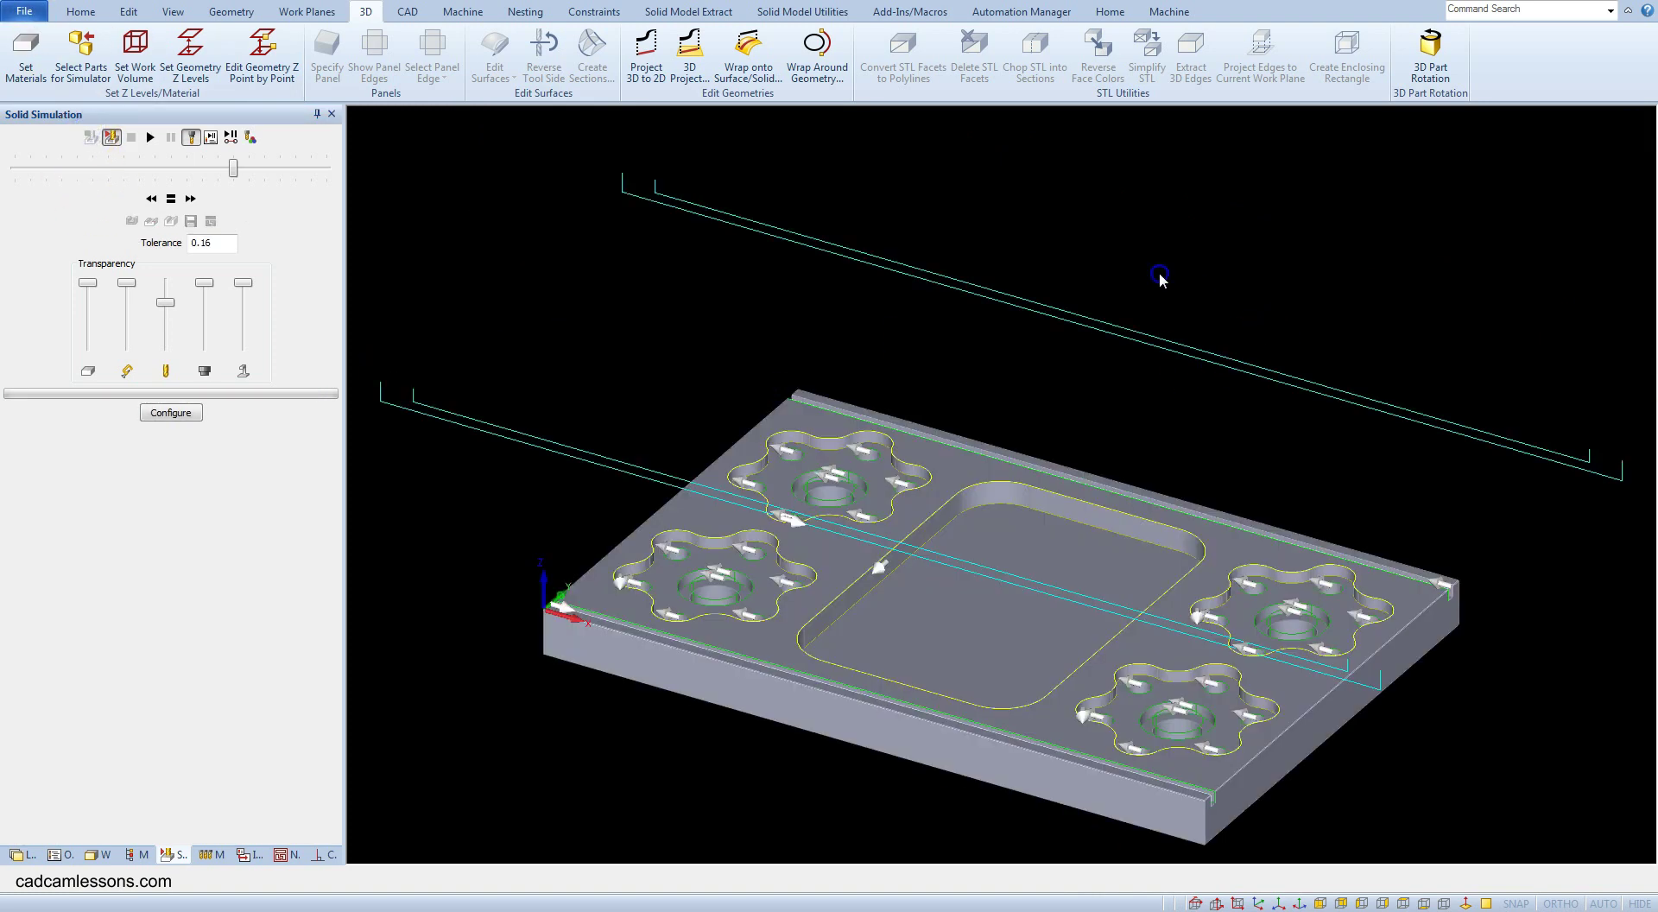
pyautogui.scroll(-3, 1159, 275)
pyautogui.scroll(2, 1160, 274)
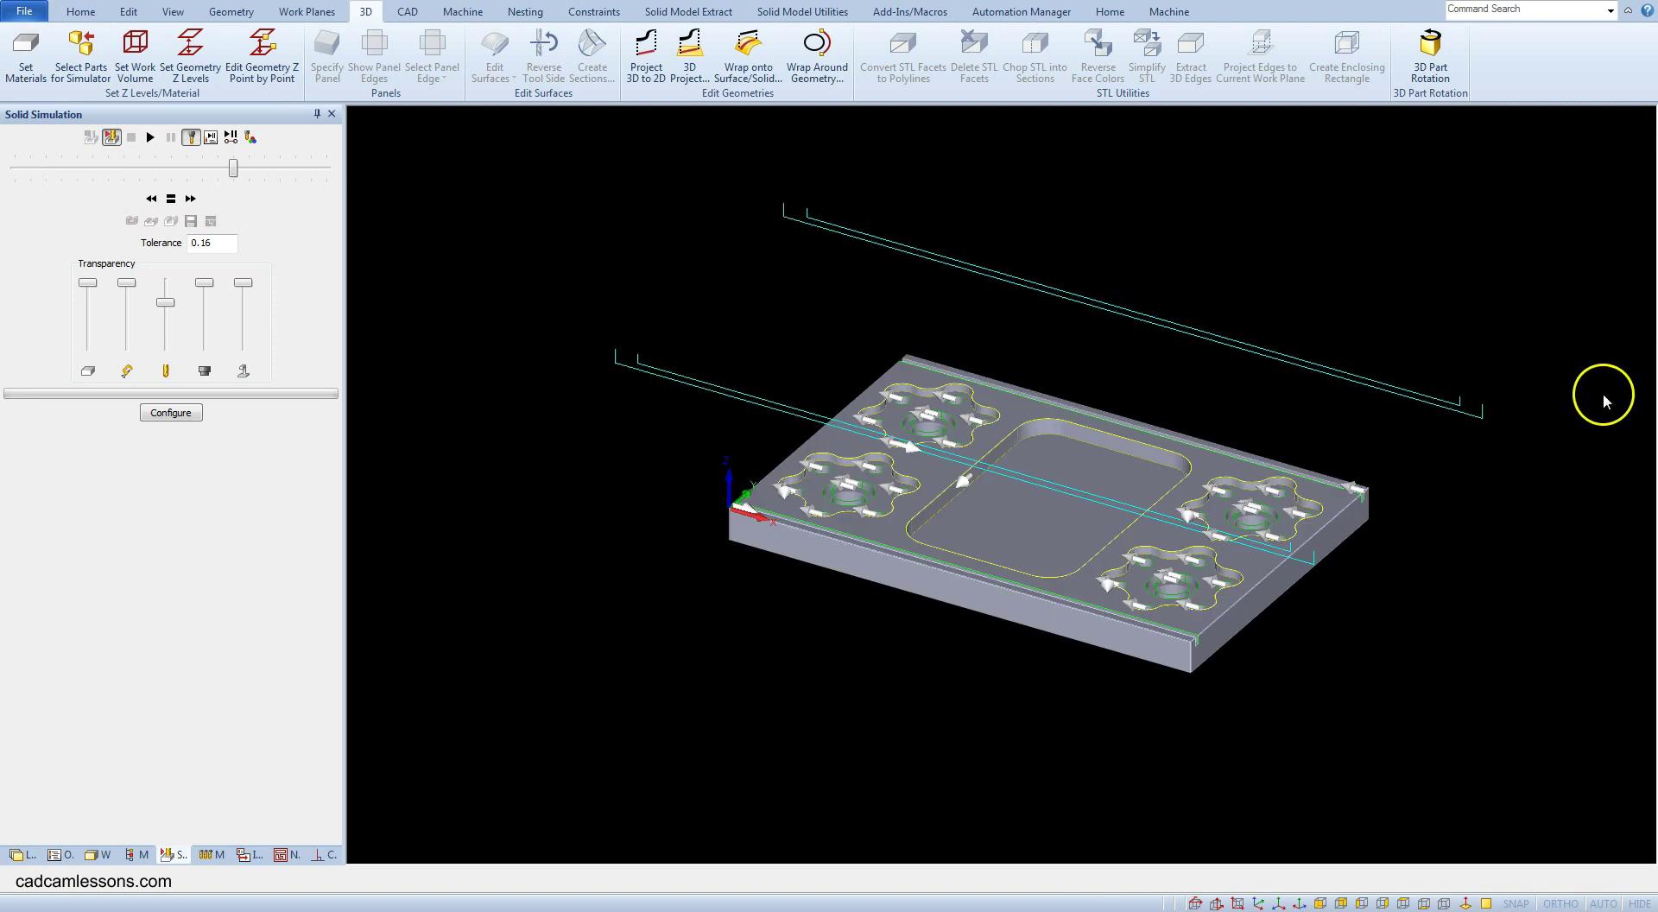